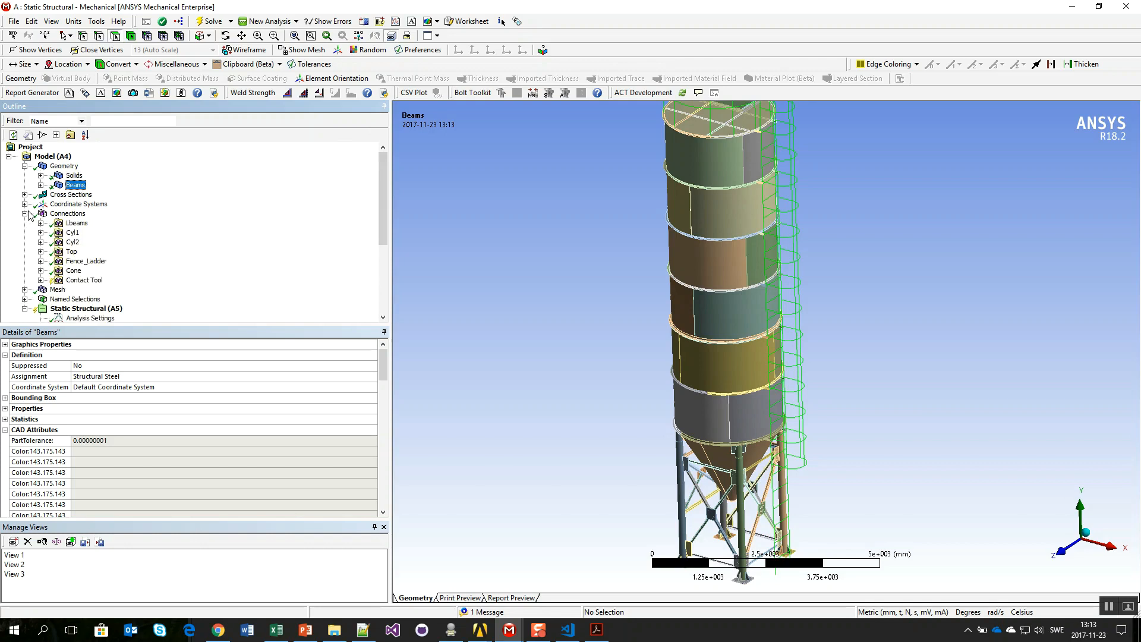
Step: Show the Contact Tool's Status result and inspect the contact regions on the silo's rings, cone and leg brackets
{"action": "left_click", "coordinate": [40, 280]}
{"action": "left_click", "coordinate": [91, 289]}
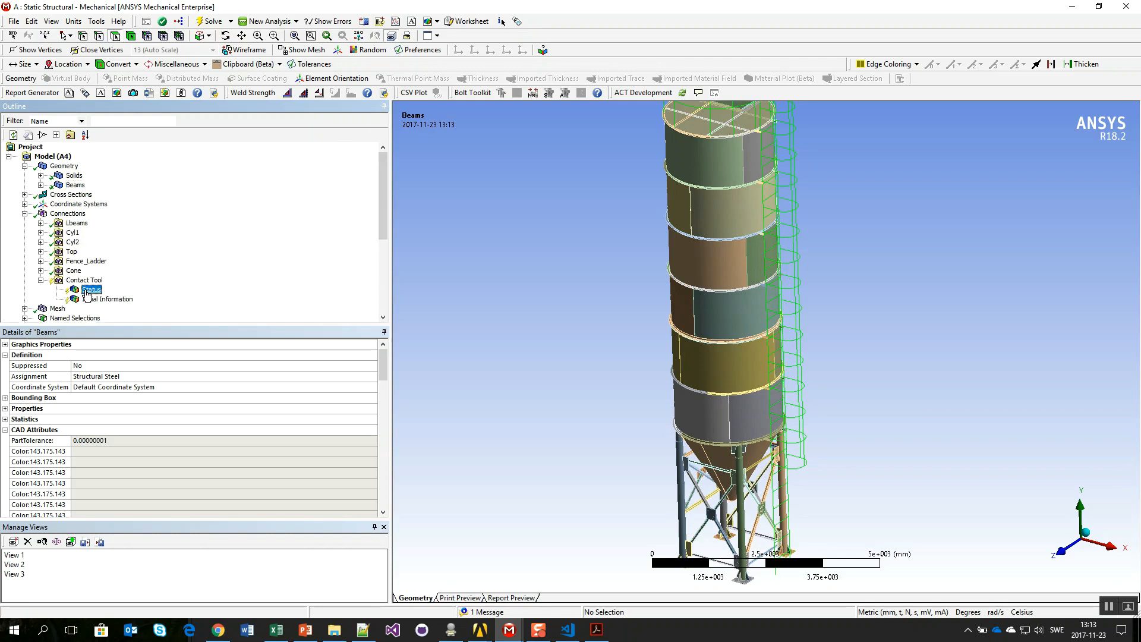
{"action": "middle_click_drag", "start_coordinate": [822, 244], "coordinate": [712, 87]}
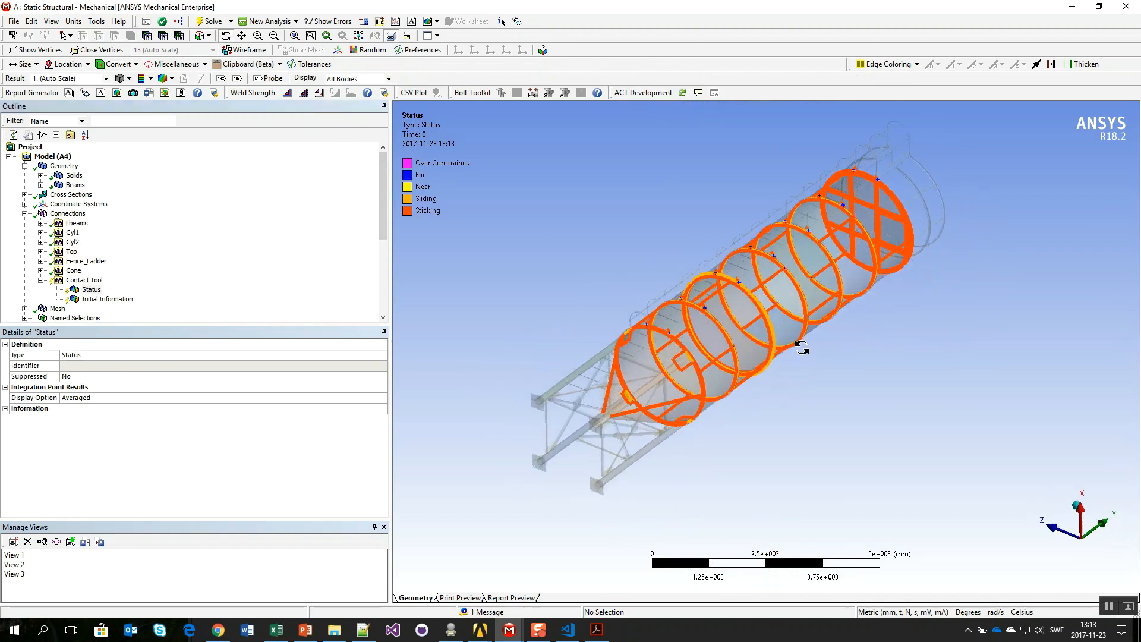
{"action": "middle_click_drag", "start_coordinate": [841, 268], "coordinate": [878, 356]}
{"action": "middle_click_drag", "start_coordinate": [878, 355], "coordinate": [805, 155], "text": "ctrl"}
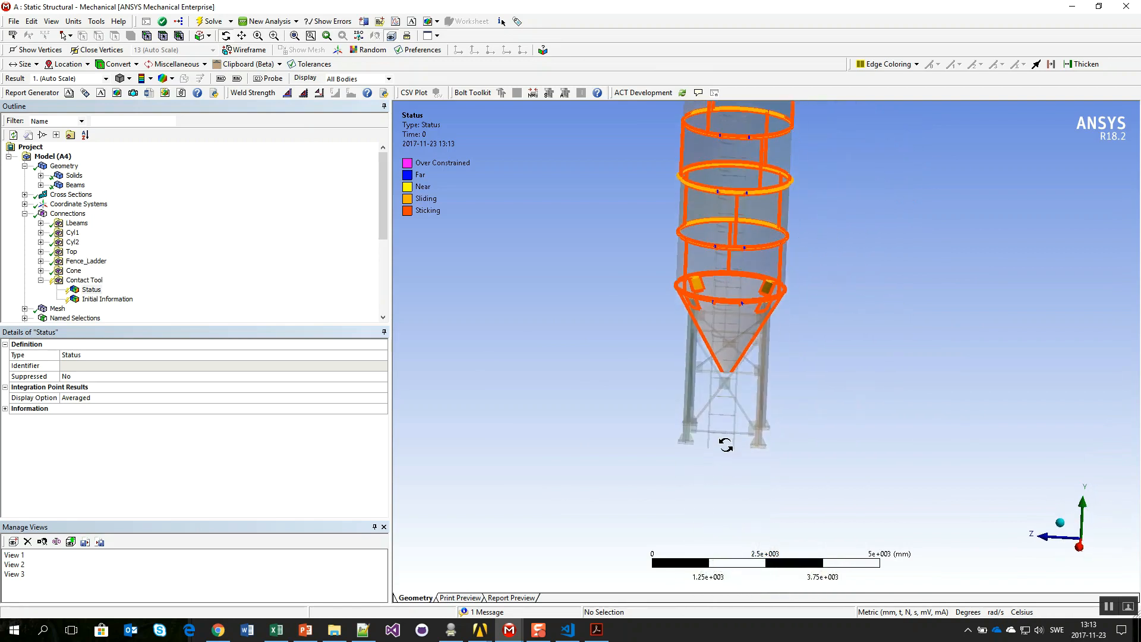
{"action": "scroll", "coordinate": [712, 445], "scroll_direction": "up", "scroll_amount": 5}
{"action": "scroll", "coordinate": [712, 445], "scroll_direction": "up", "scroll_amount": 3}
{"action": "middle_click_drag", "start_coordinate": [705, 305], "coordinate": [590, 307]}
{"action": "scroll", "coordinate": [590, 307], "scroll_direction": "down", "scroll_amount": 6}
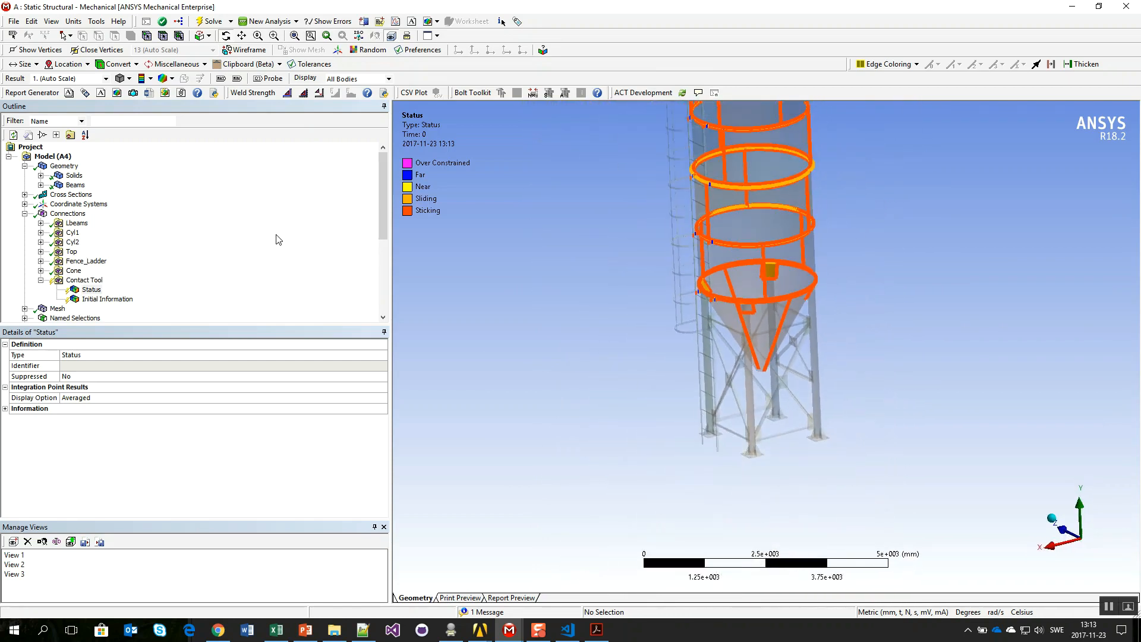
Step: Collapse the Contact Tool, Connections and Geometry branches and expand Named Selections in the model tree
{"action": "left_click", "coordinate": [41, 280]}
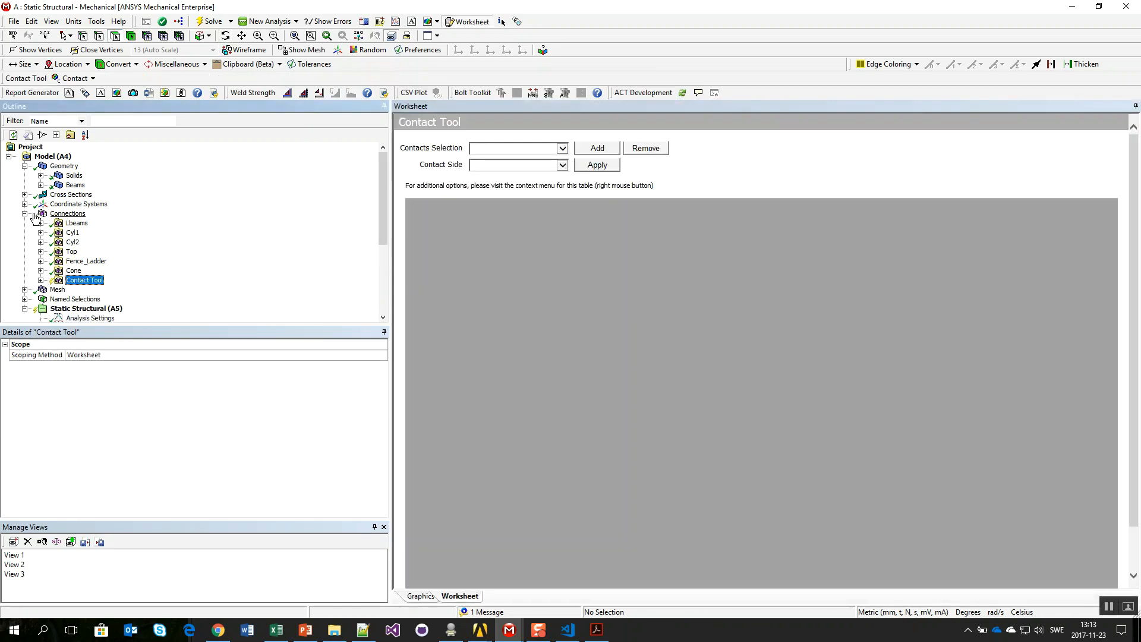
{"action": "left_click", "coordinate": [24, 213]}
{"action": "left_click", "coordinate": [24, 166]}
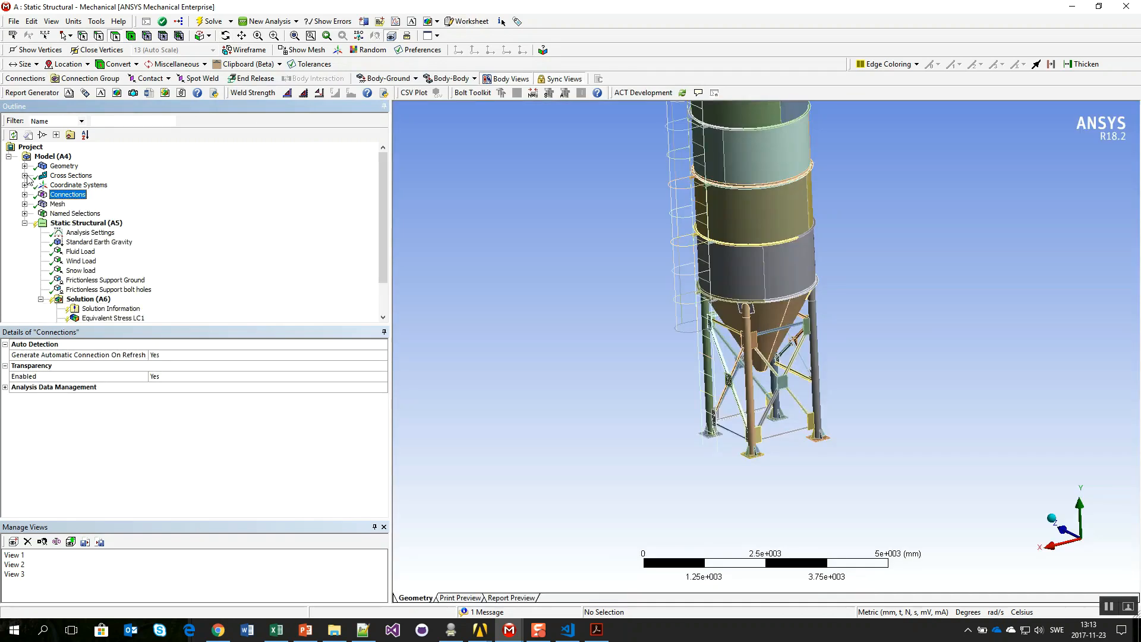
{"action": "left_click", "coordinate": [25, 213]}
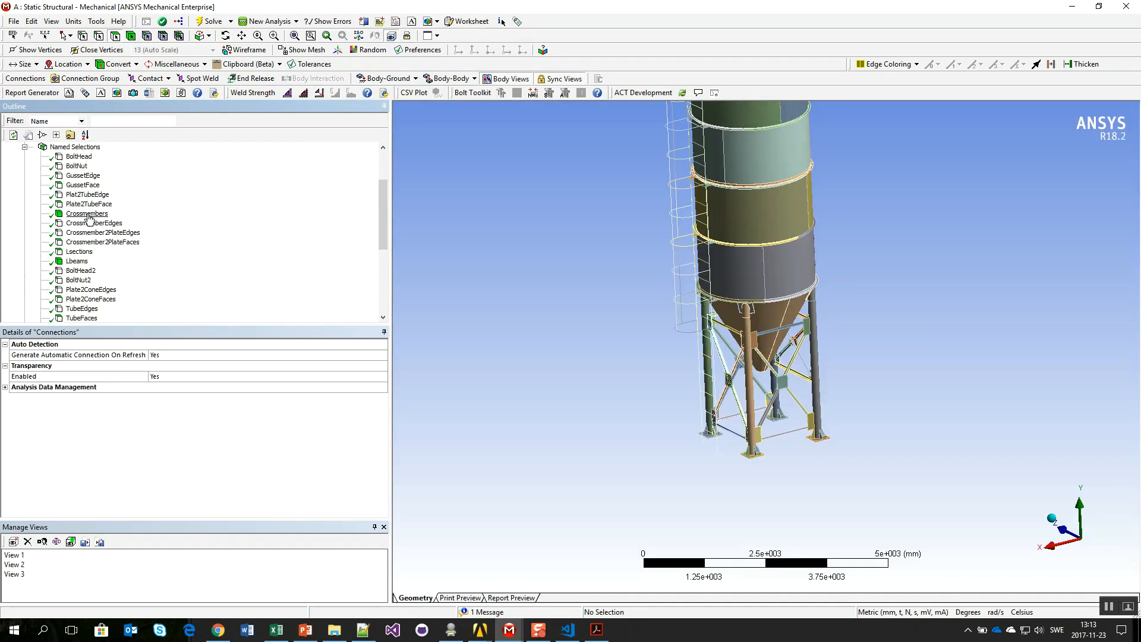
Step: Show the BoltHead named selection and examine its worksheet criteria and hole edges on the silo's ring flange
{"action": "middle_click_drag", "start_coordinate": [866, 272], "coordinate": [894, 206]}
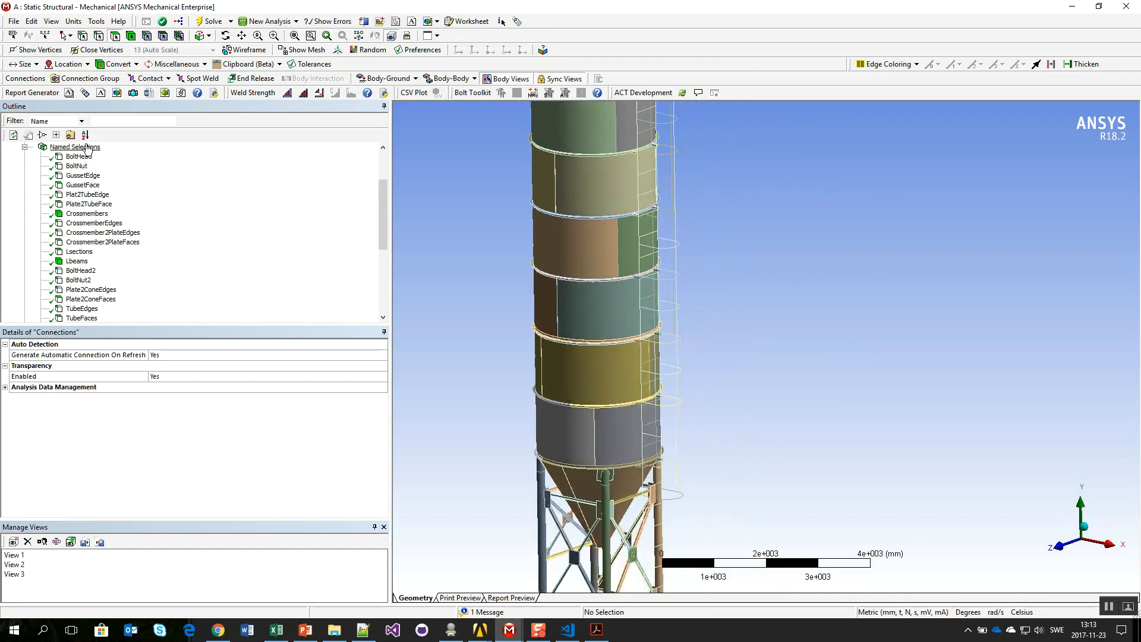
{"action": "left_click", "coordinate": [76, 157]}
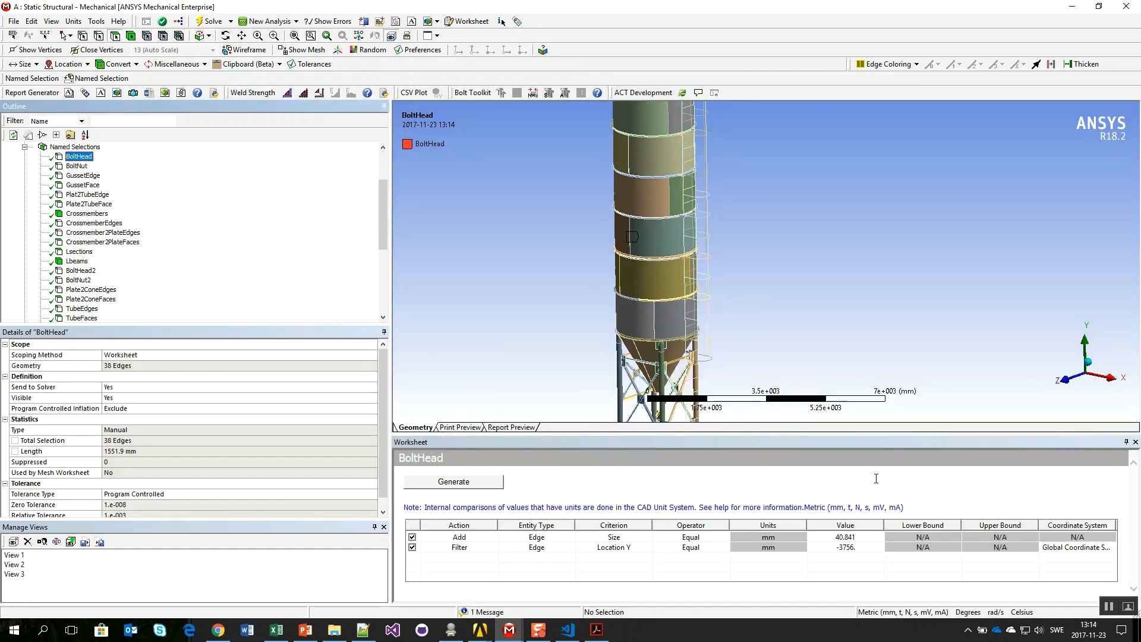
{"action": "middle_click_drag", "start_coordinate": [735, 173], "coordinate": [791, 280], "text": "ctrl"}
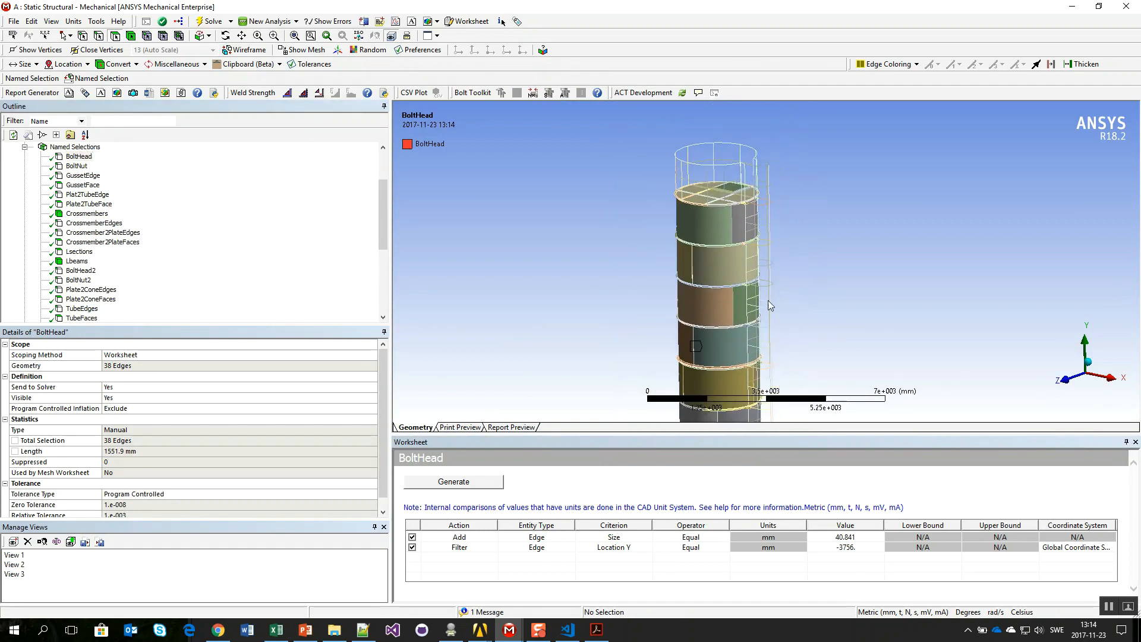
{"action": "scroll", "coordinate": [725, 309], "scroll_direction": "up", "scroll_amount": 5}
{"action": "middle_click_drag", "start_coordinate": [819, 317], "coordinate": [879, 84], "text": "ctrl"}
{"action": "middle_click_drag", "start_coordinate": [723, 360], "coordinate": [773, 202], "text": "ctrl"}
{"action": "scroll", "coordinate": [694, 221], "scroll_direction": "up", "scroll_amount": 2}
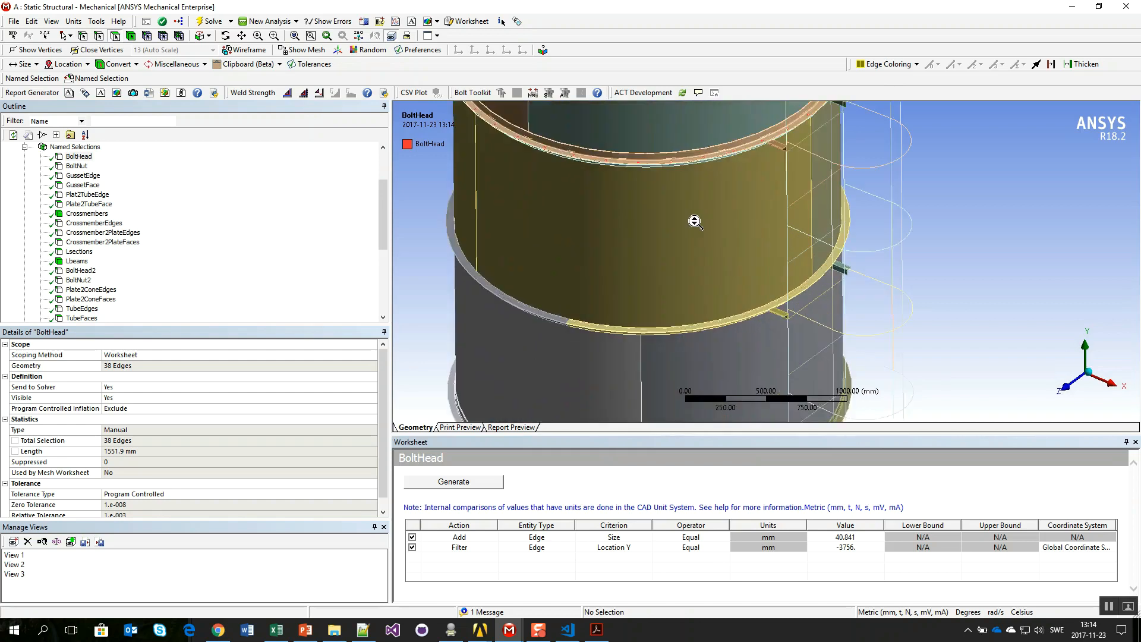
{"action": "scroll", "coordinate": [731, 201], "scroll_direction": "up", "scroll_amount": 2}
{"action": "scroll", "coordinate": [690, 276], "scroll_direction": "up", "scroll_amount": 2}
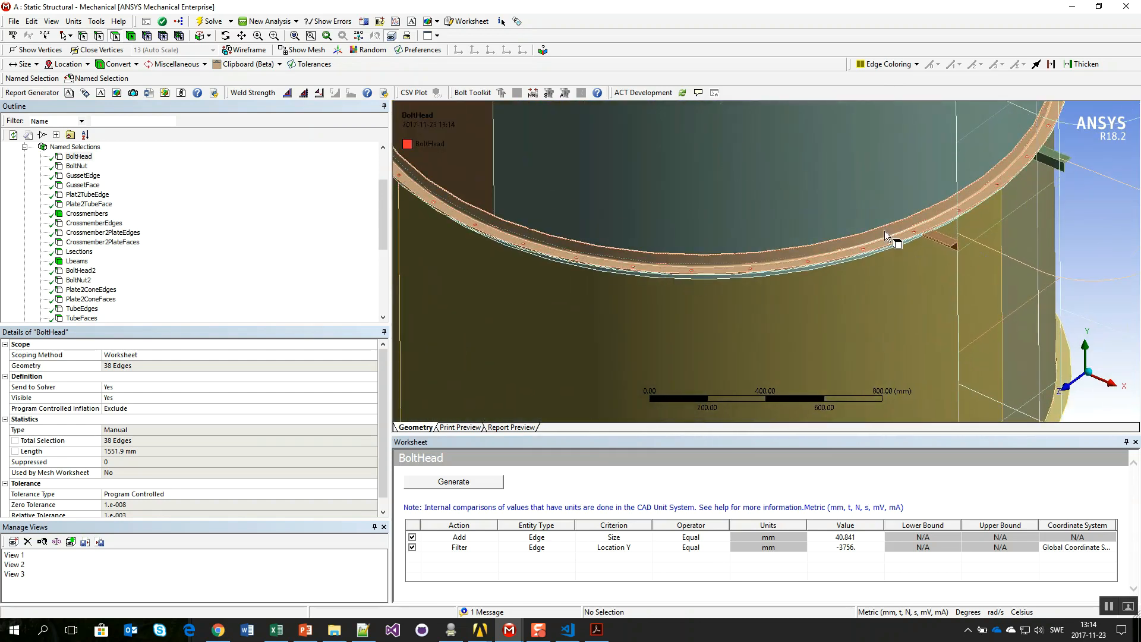
{"action": "scroll", "coordinate": [531, 261], "scroll_direction": "down", "scroll_amount": 2}
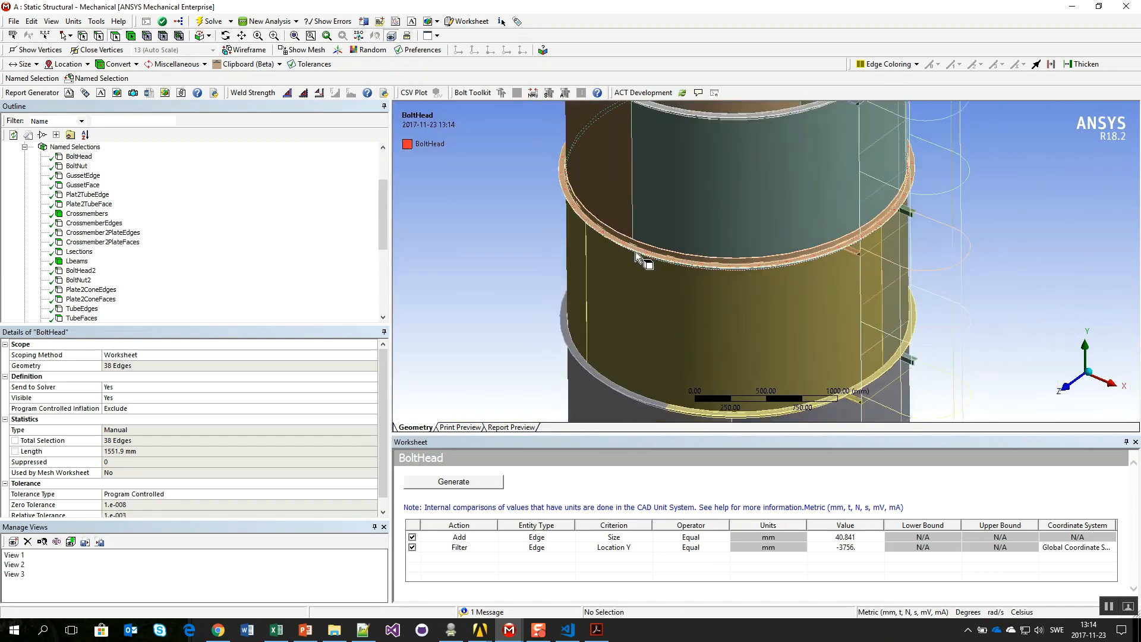
Step: Review the Crossmembers and CrossmemberEdges named selections on the silo's support frame
{"action": "left_click", "coordinate": [87, 213]}
{"action": "scroll", "coordinate": [740, 364], "scroll_direction": "down", "scroll_amount": 6}
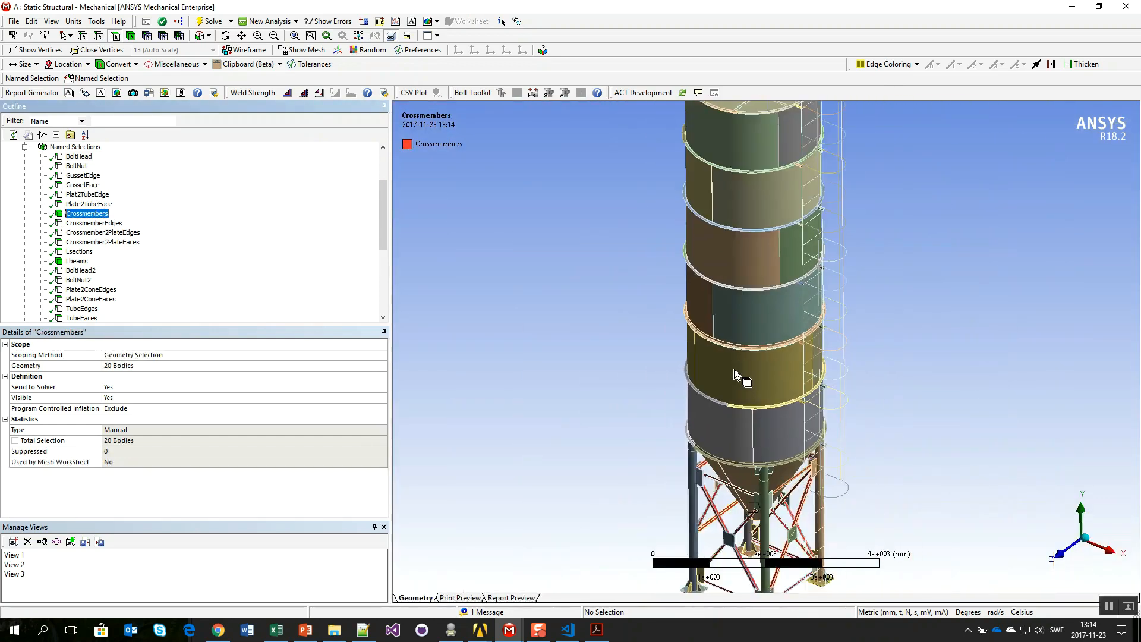
{"action": "middle_click_drag", "start_coordinate": [689, 300], "coordinate": [708, 256]}
{"action": "left_click", "coordinate": [95, 223]}
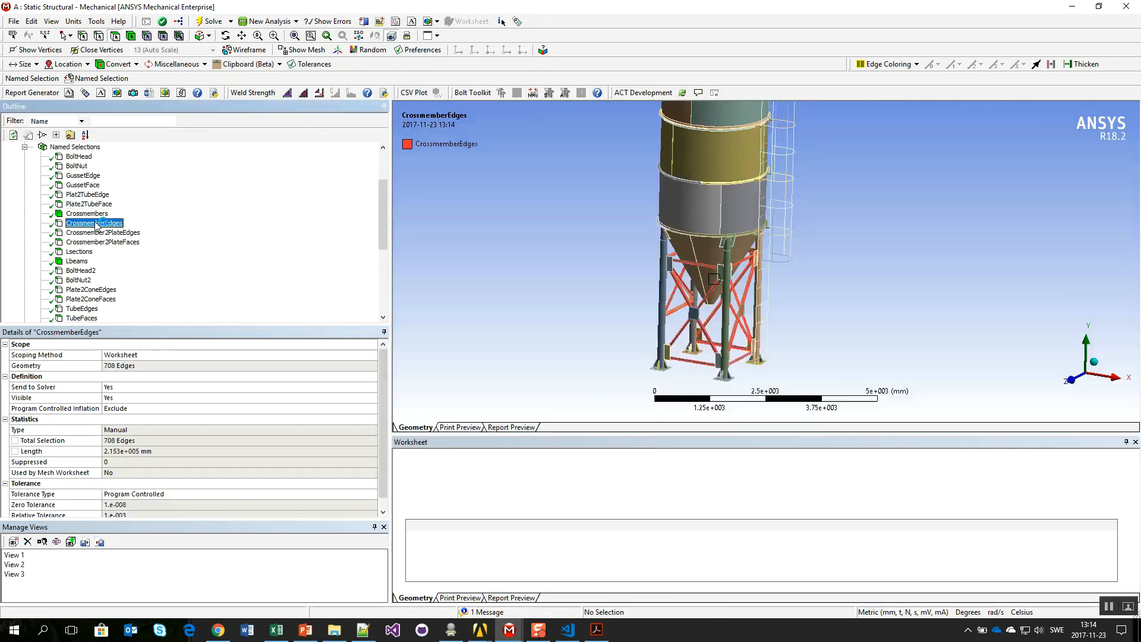
Step: Show the Crossmember2PlateEdges named selection and examine its edges where crossmembers meet the plates, in wireframe and shaded display
{"action": "left_click", "coordinate": [103, 232]}
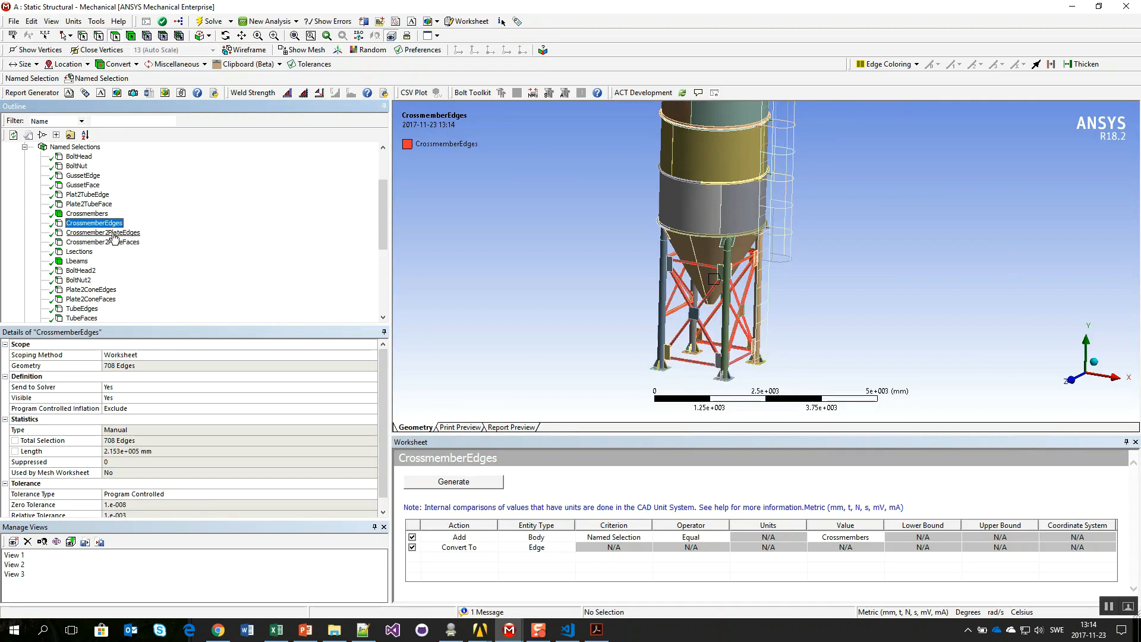
{"action": "scroll", "coordinate": [682, 337], "scroll_direction": "up", "scroll_amount": 5}
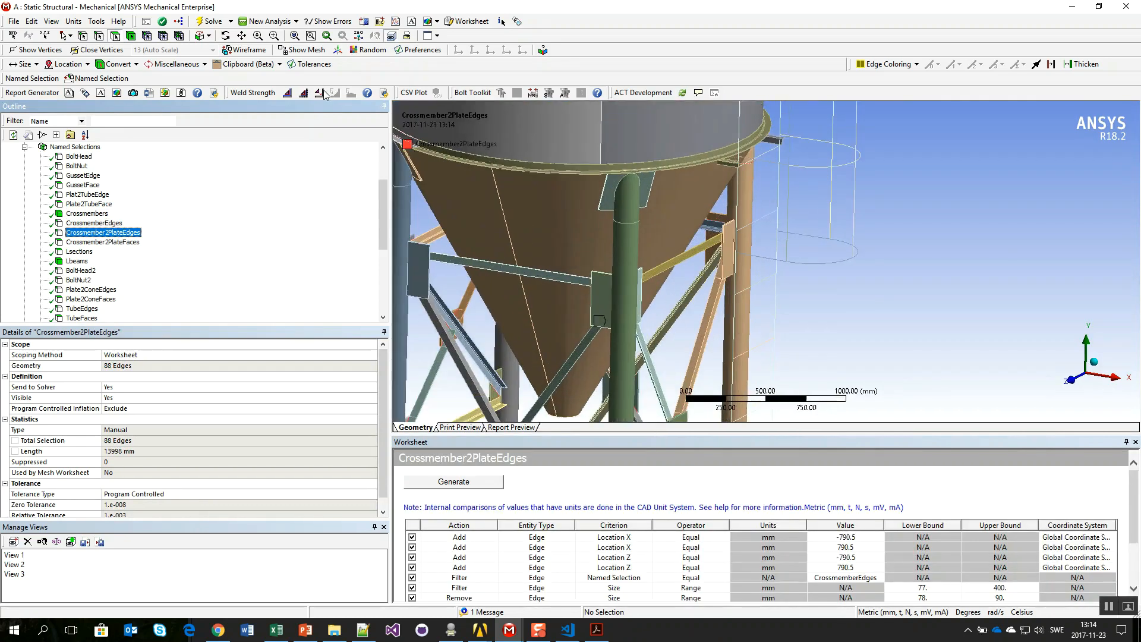
{"action": "left_click", "coordinate": [249, 50]}
{"action": "scroll", "coordinate": [727, 254], "scroll_direction": "up", "scroll_amount": 5}
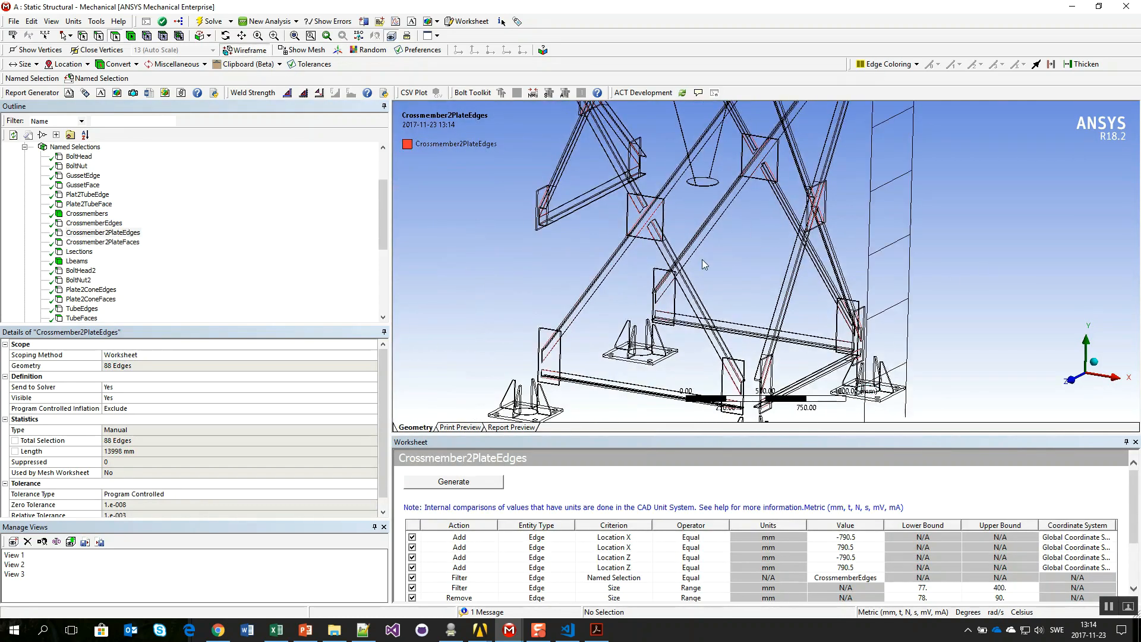
{"action": "middle_click_drag", "start_coordinate": [806, 340], "coordinate": [708, 218]}
{"action": "scroll", "coordinate": [616, 287], "scroll_direction": "up", "scroll_amount": 8}
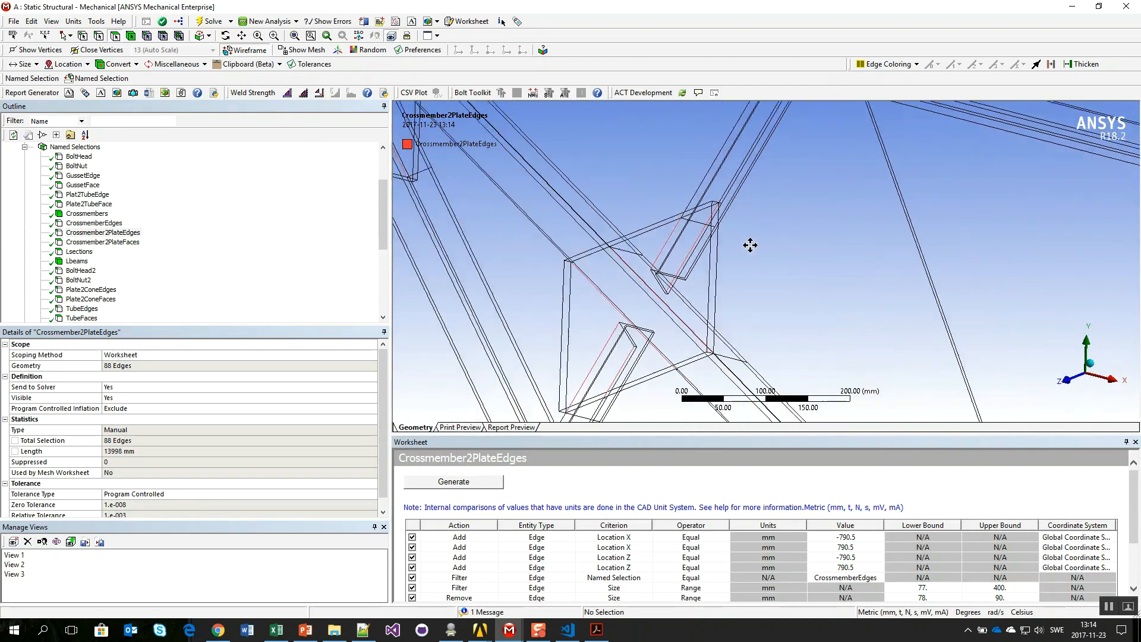
{"action": "left_click", "coordinate": [263, 53]}
{"action": "scroll", "coordinate": [711, 245], "scroll_direction": "up", "scroll_amount": 3}
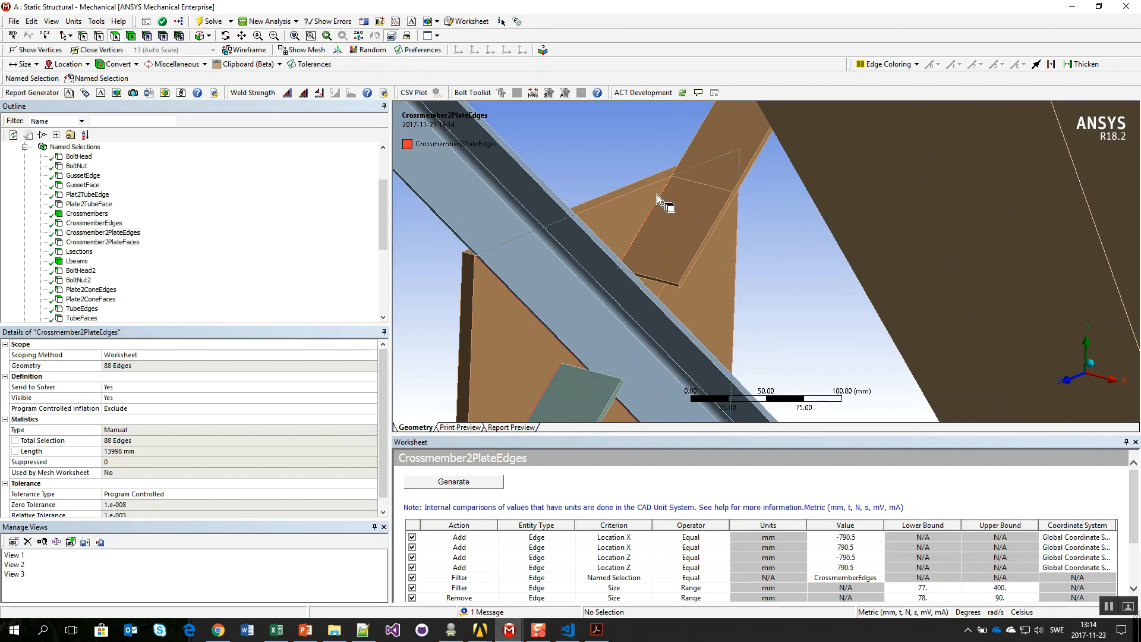
{"action": "mouse_move", "coordinate": [661, 205]}
{"action": "middle_mouse_down"}
{"action": "mouse_move", "coordinate": [639, 211]}
{"action": "mouse_move", "coordinate": [655, 204]}
{"action": "mouse_move", "coordinate": [667, 224]}
{"action": "mouse_move", "coordinate": [849, 220]}
{"action": "mouse_move", "coordinate": [670, 212]}
{"action": "middle_mouse_up"}
{"action": "scroll", "coordinate": [648, 250], "scroll_direction": "down", "scroll_amount": 10}
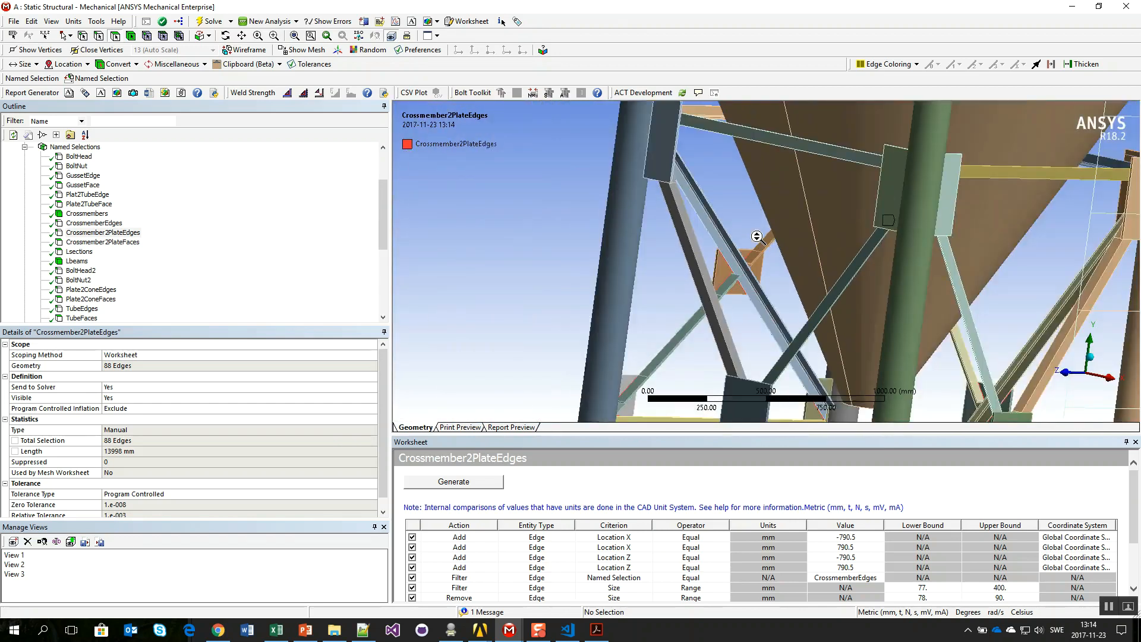
Step: Look through the rest of the named selections and collapse their branch in the model tree
{"action": "scroll", "coordinate": [48, 240], "scroll_direction": "down", "scroll_amount": 3}
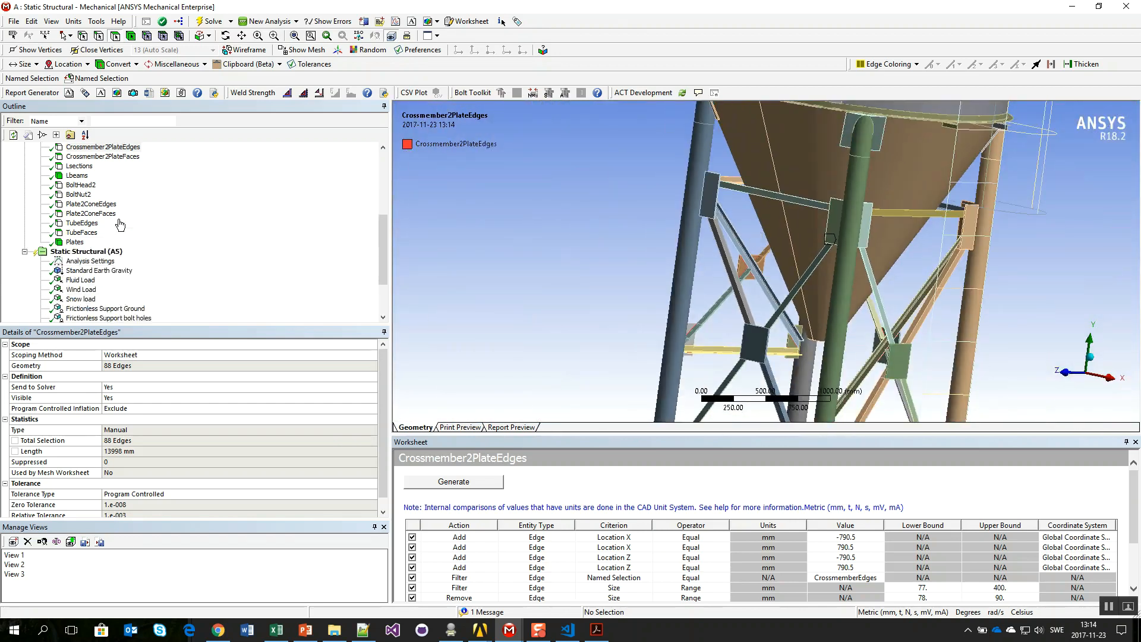
{"action": "scroll", "coordinate": [60, 198], "scroll_direction": "up", "scroll_amount": 5}
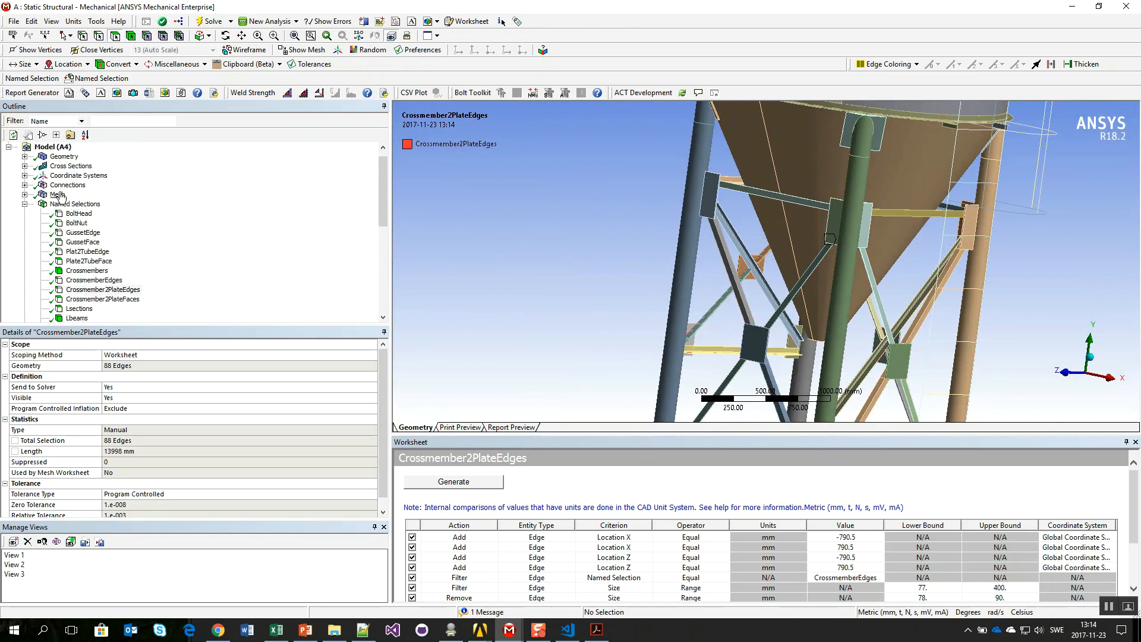
{"action": "left_click", "coordinate": [25, 204]}
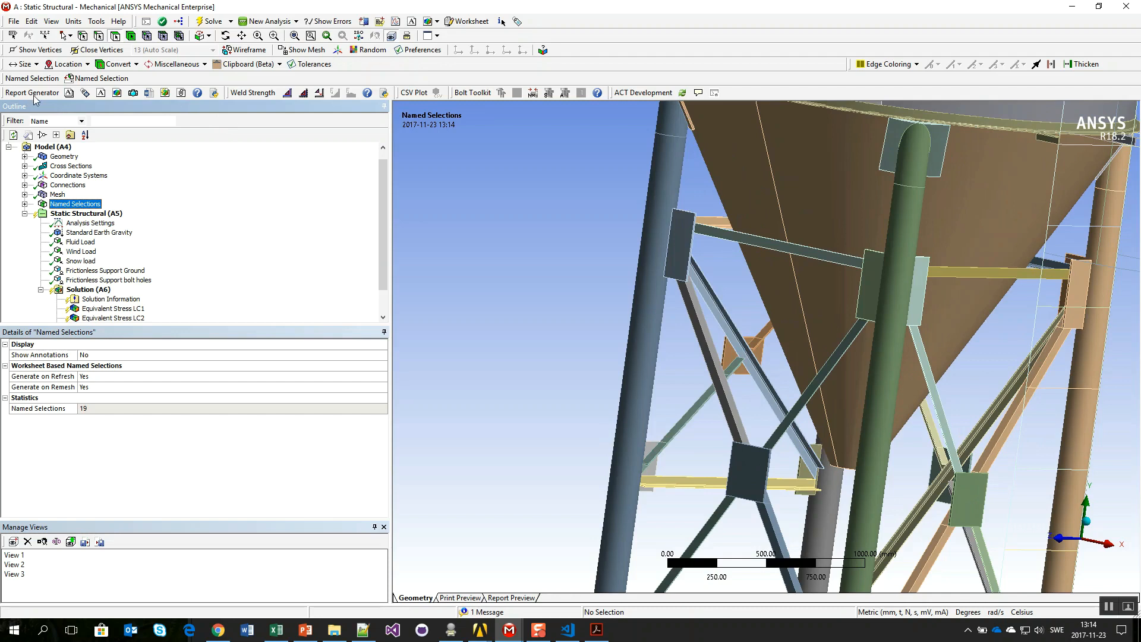
{"action": "left_click", "coordinate": [243, 92]}
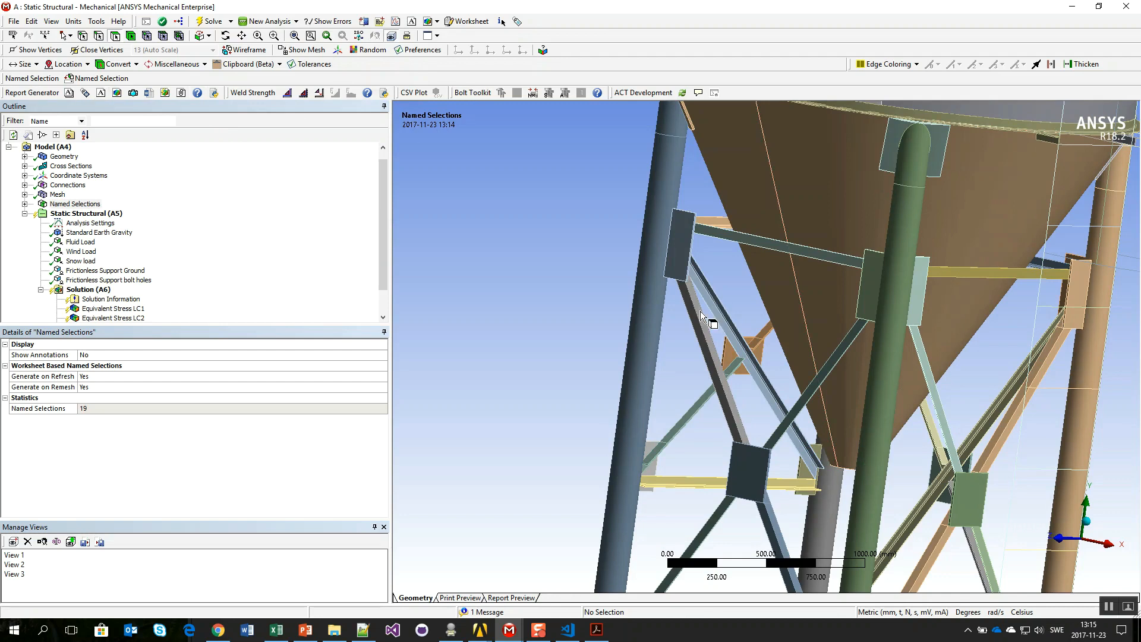
Step: Add a simplified bolts object to the static structural analysis and scope its bolt head to the BoltHead named selection
{"action": "scroll", "coordinate": [573, 343], "scroll_direction": "down", "scroll_amount": 1}
{"action": "middle_click_drag", "start_coordinate": [778, 285], "coordinate": [612, 484], "text": "ctrl"}
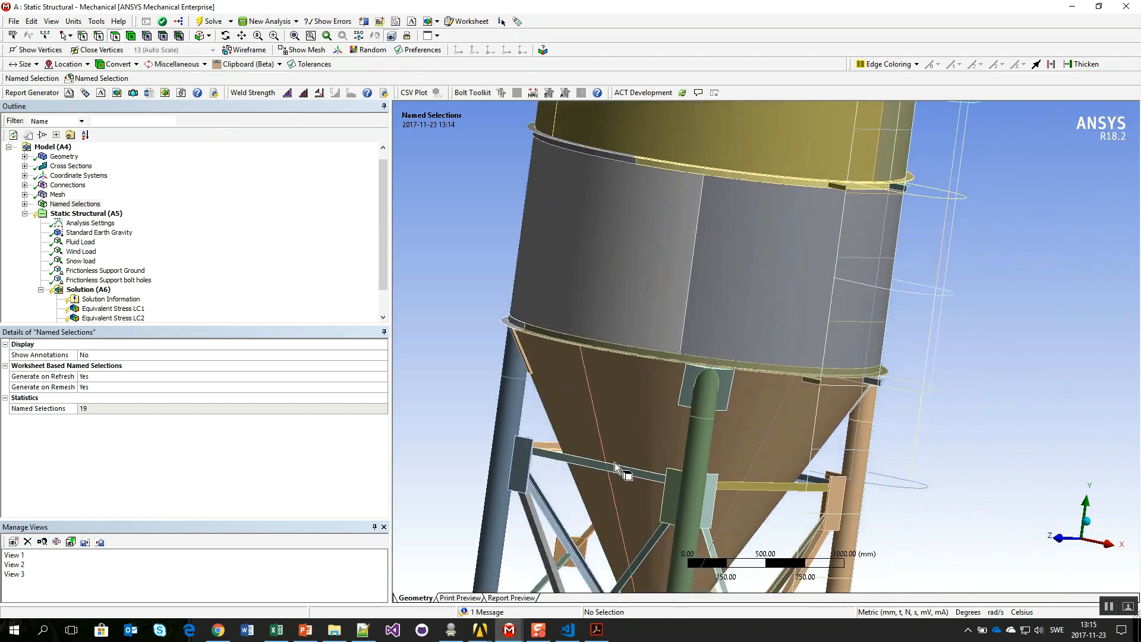
{"action": "scroll", "coordinate": [612, 483], "scroll_direction": "down", "scroll_amount": 3}
{"action": "middle_click_drag", "start_coordinate": [726, 243], "coordinate": [753, 383]}
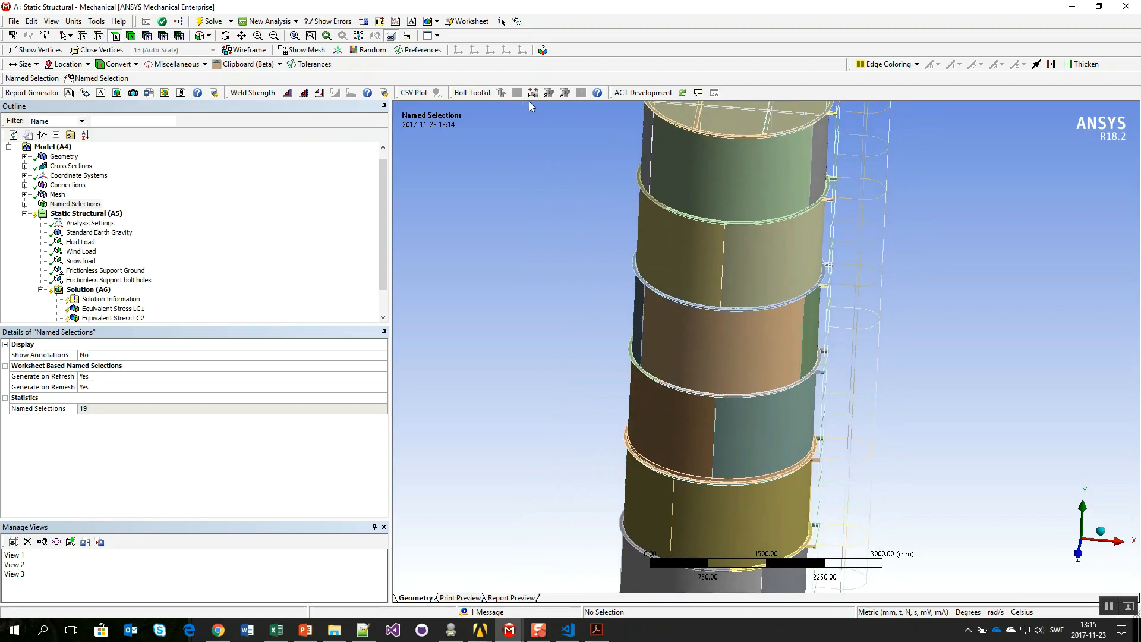
{"action": "left_click", "coordinate": [548, 94]}
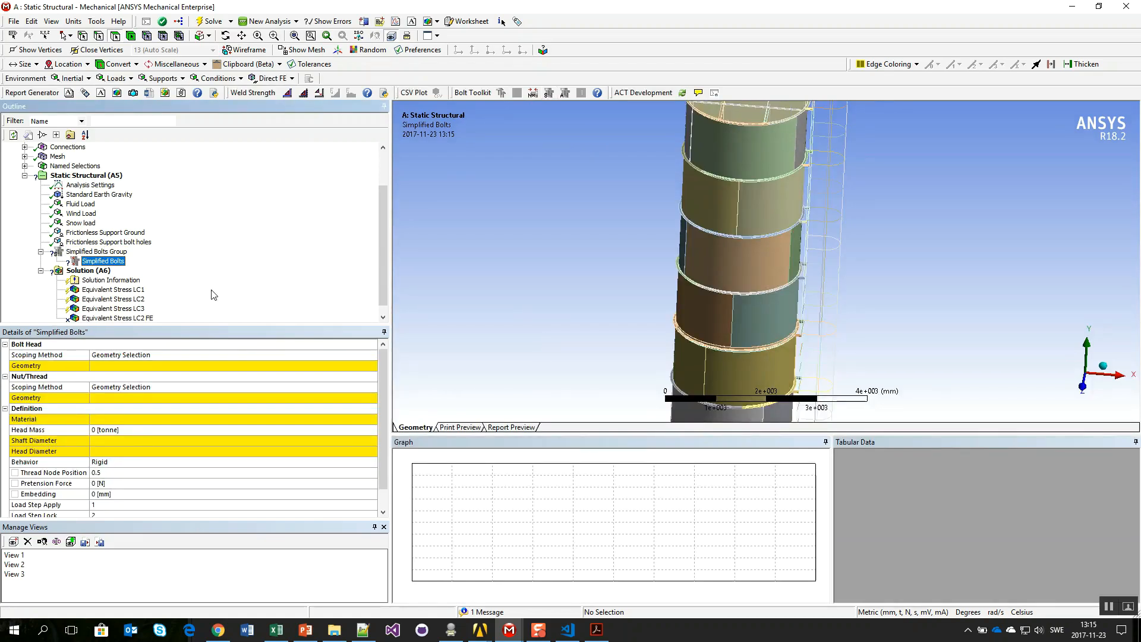
{"action": "left_click", "coordinate": [279, 354]}
{"action": "left_click", "coordinate": [274, 379]}
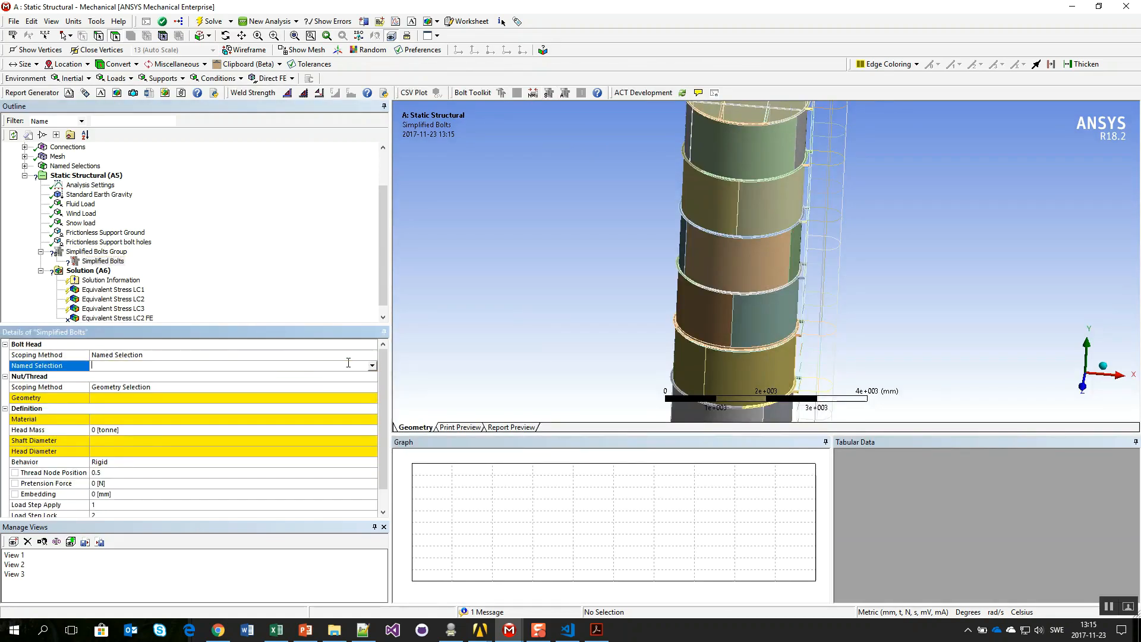
{"action": "left_click", "coordinate": [372, 366]}
{"action": "left_click", "coordinate": [164, 376]}
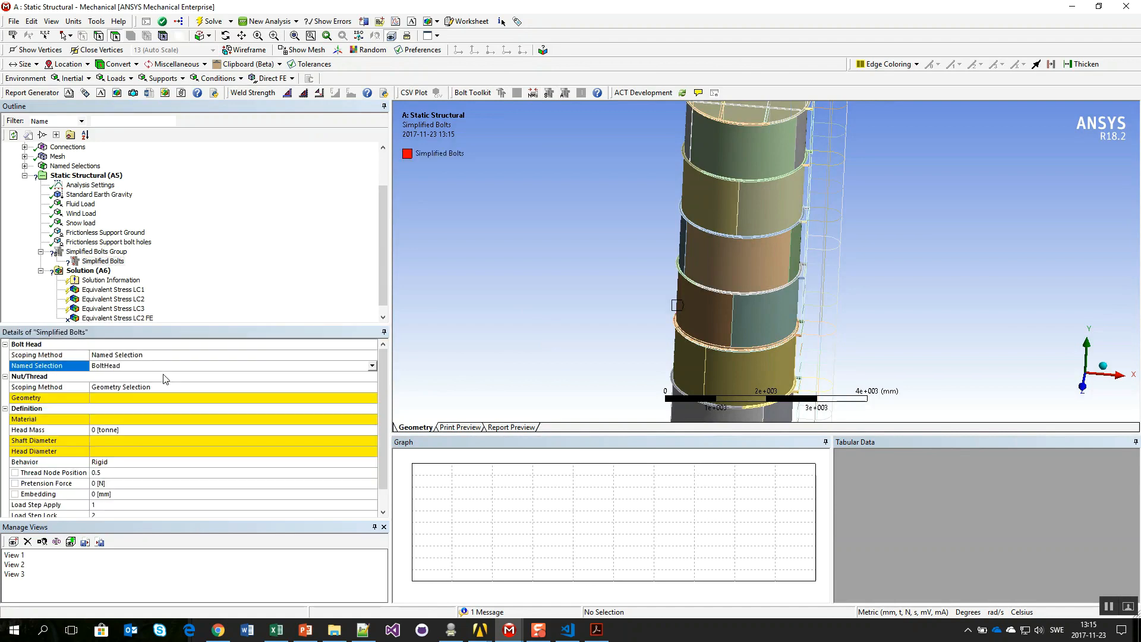
Step: Scope the nut/thread side of the simplified bolts to the BoltNut named selection
{"action": "left_click", "coordinate": [163, 390]}
{"action": "left_click", "coordinate": [169, 397]}
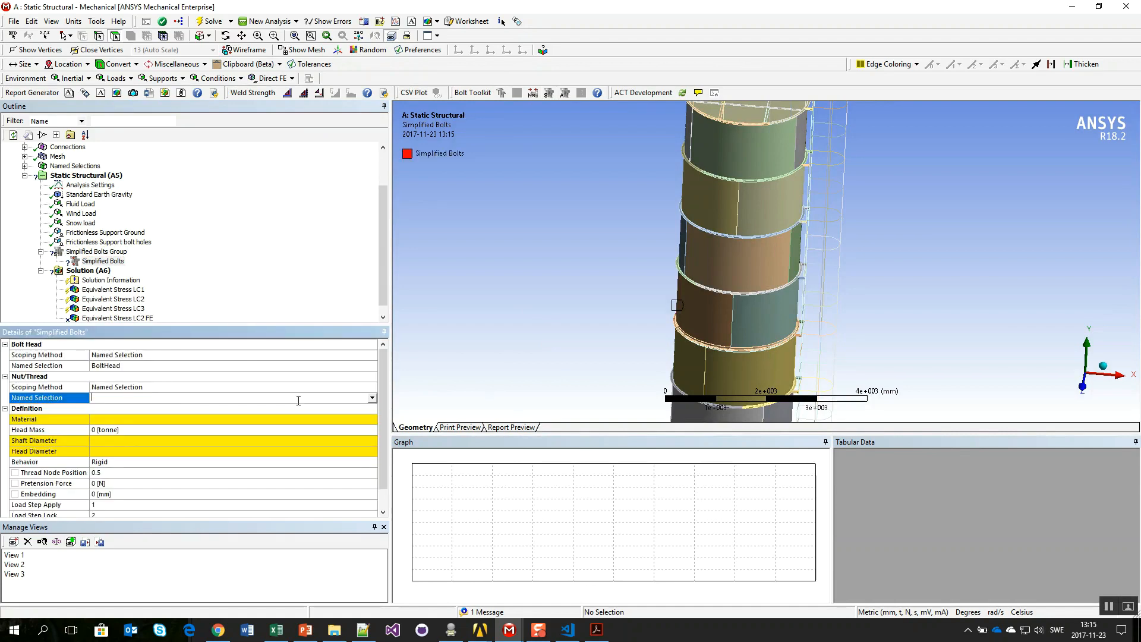
{"action": "left_click", "coordinate": [372, 398]}
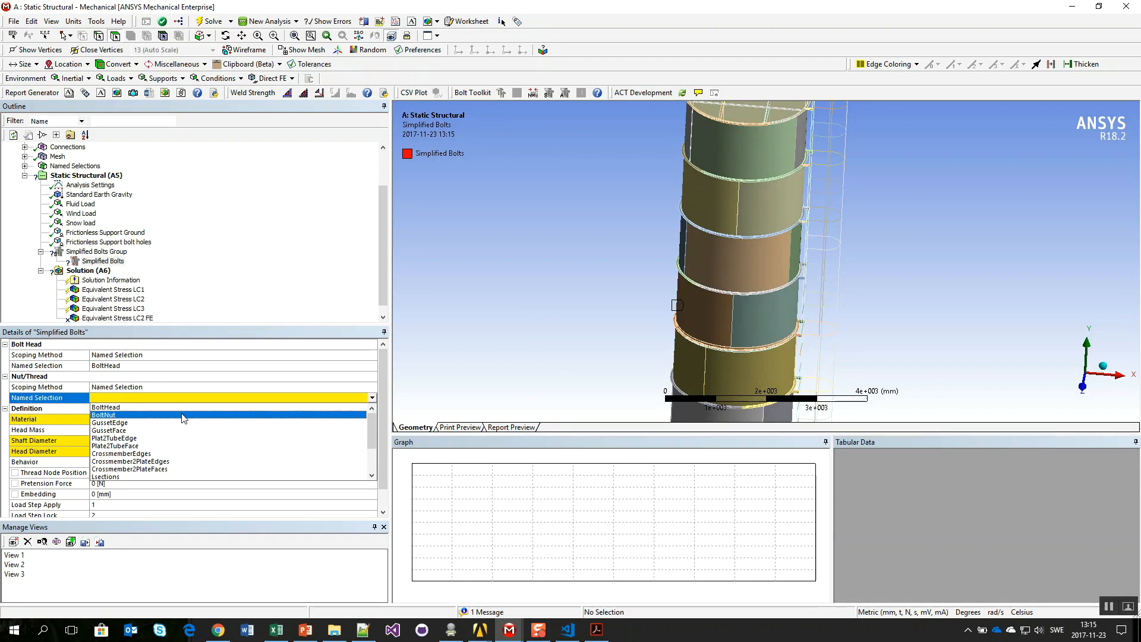
{"action": "left_click", "coordinate": [184, 418]}
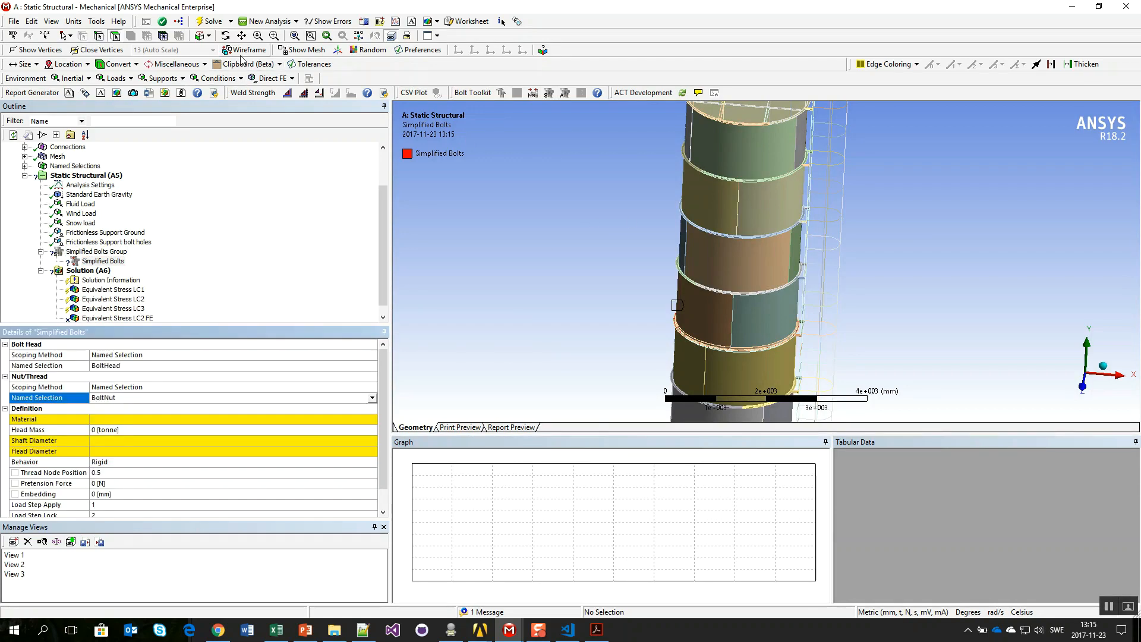
Step: Assign Structural Steel to the simplified bolts and set their shaft diameter to 12 mm
{"action": "left_click", "coordinate": [154, 419]}
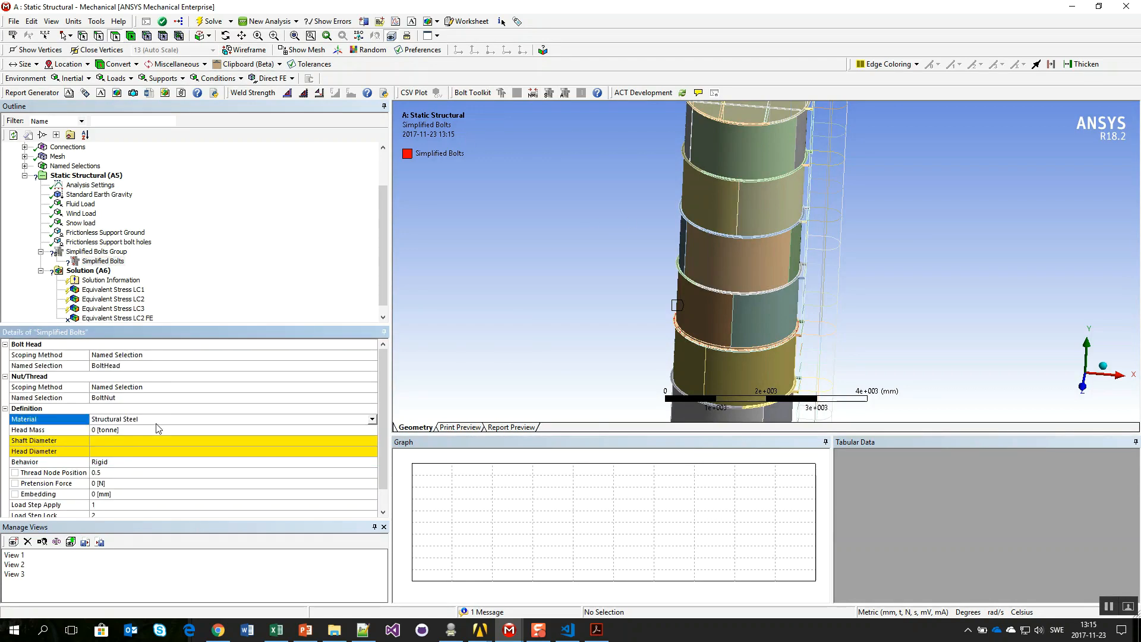
{"action": "left_click", "coordinate": [127, 439]}
{"action": "type", "text": "12"}
{"action": "key", "text": "Return"}
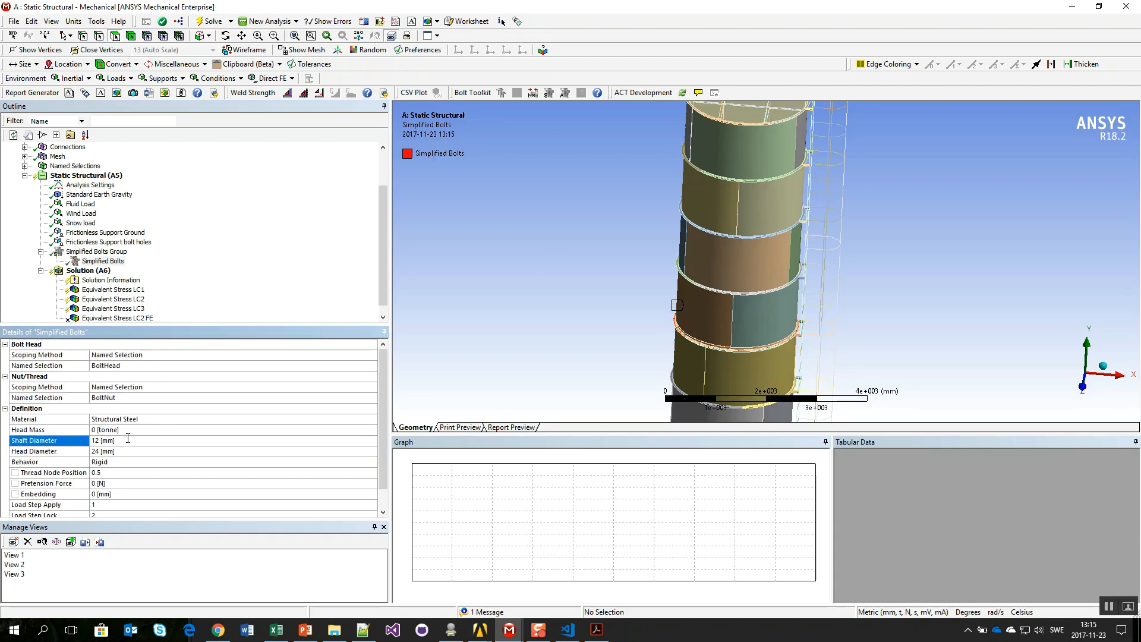
Step: Set the simplified bolts' pretension force to 60000 N and inspect the bolts around the ring flange in wireframe display
{"action": "left_click", "coordinate": [126, 483]}
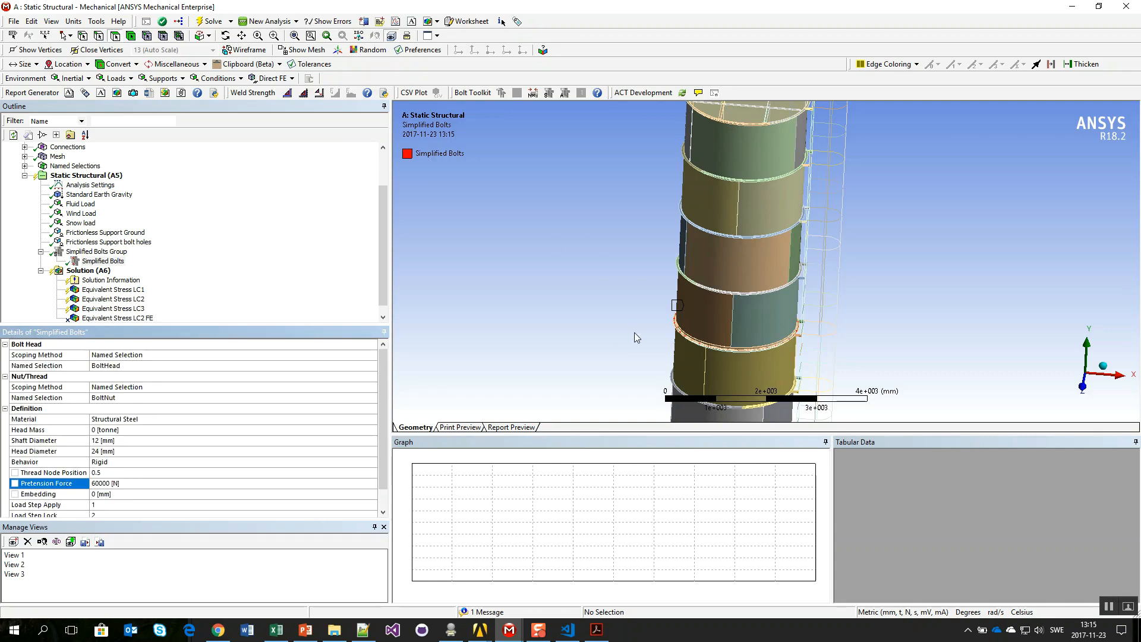
{"action": "left_click", "coordinate": [244, 50]}
{"action": "scroll", "coordinate": [724, 341], "scroll_direction": "up", "scroll_amount": 3}
{"action": "scroll", "coordinate": [737, 285], "scroll_direction": "up", "scroll_amount": 5}
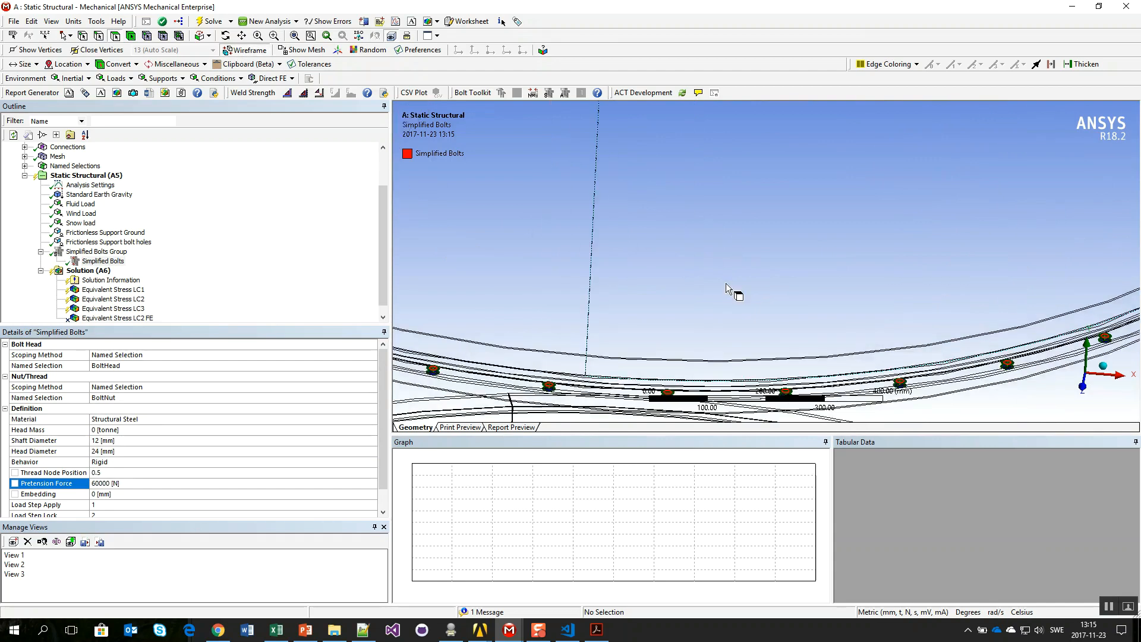
{"action": "scroll", "coordinate": [755, 241], "scroll_direction": "up", "scroll_amount": 4}
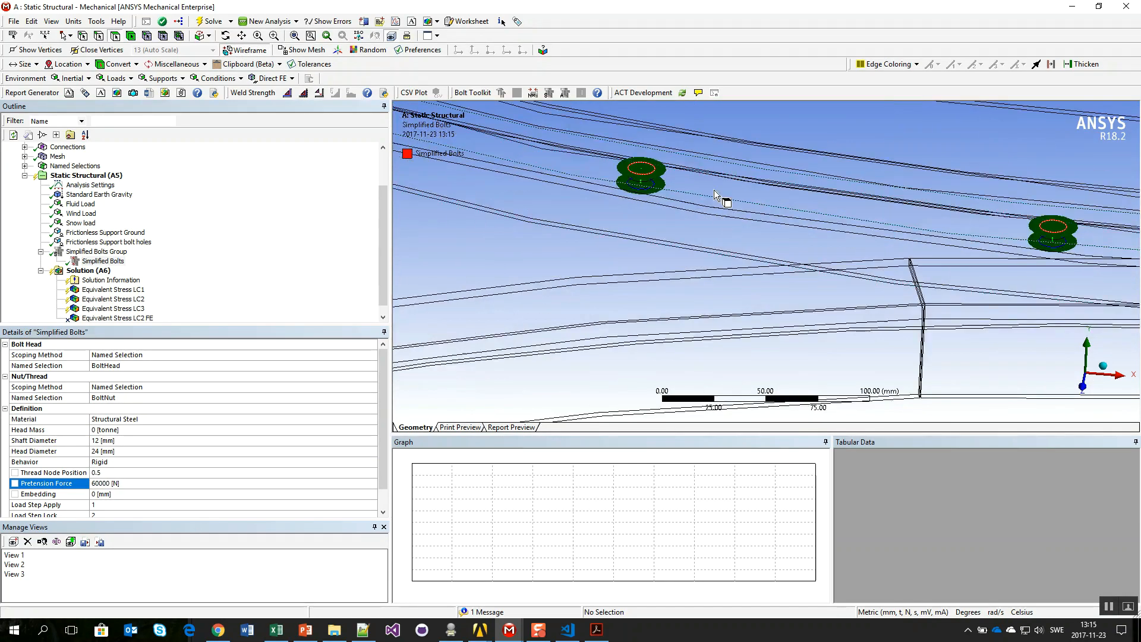
{"action": "mouse_move", "coordinate": [698, 209]}
{"action": "middle_mouse_down"}
{"action": "mouse_move", "coordinate": [701, 186]}
{"action": "mouse_move", "coordinate": [676, 212]}
{"action": "middle_mouse_up"}
{"action": "scroll", "coordinate": [612, 205], "scroll_direction": "up", "scroll_amount": 3}
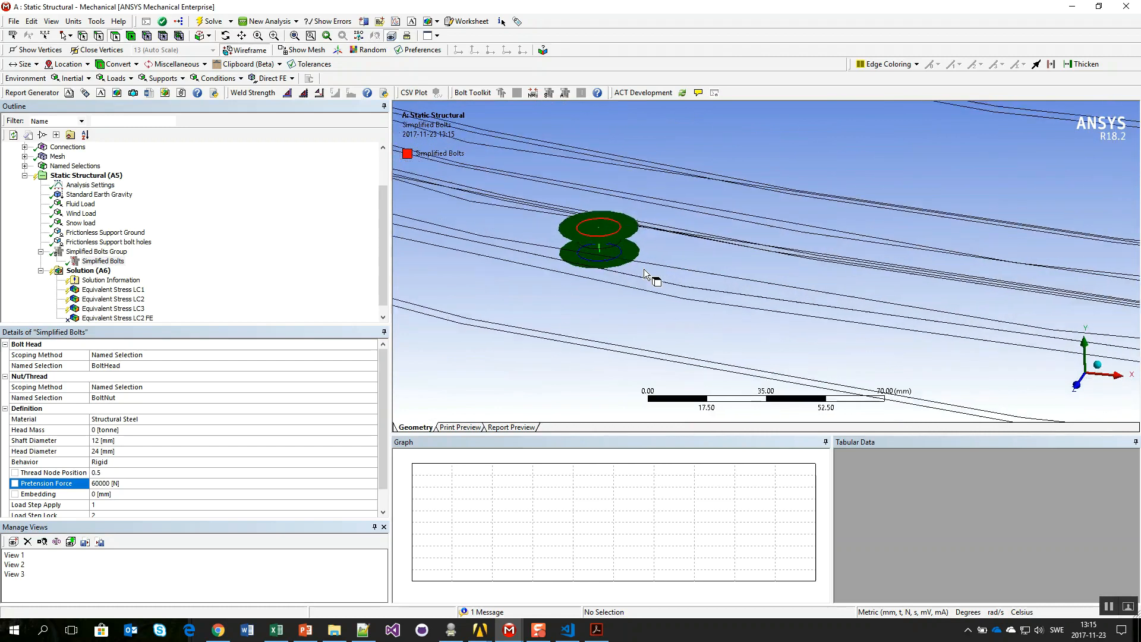
{"action": "scroll", "coordinate": [721, 230], "scroll_direction": "down", "scroll_amount": 6}
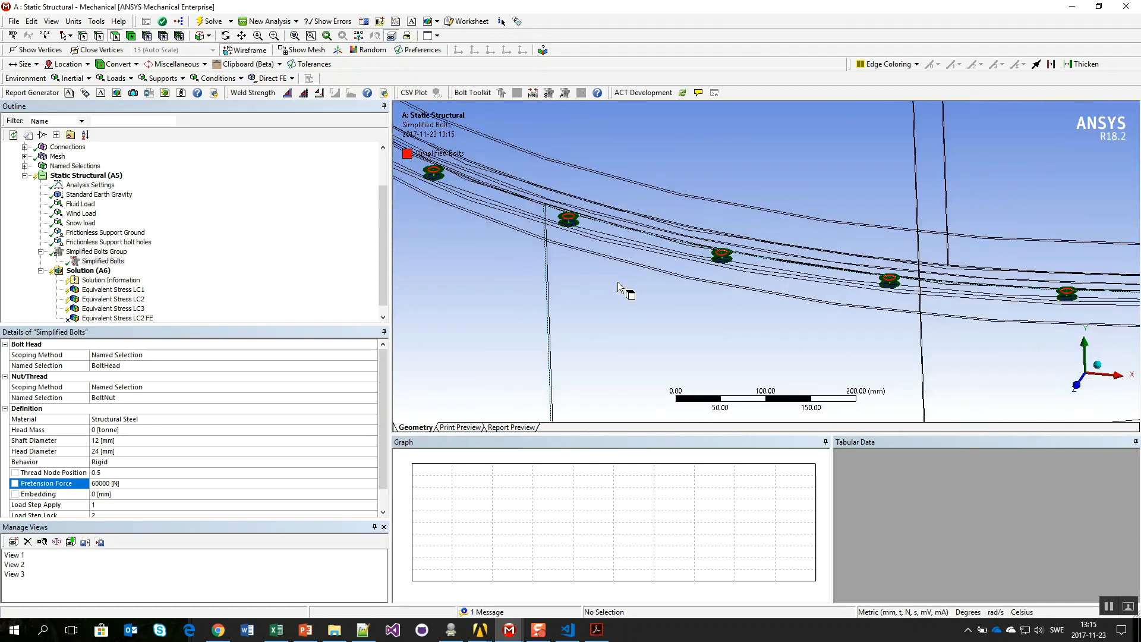
{"action": "scroll", "coordinate": [721, 230], "scroll_direction": "down", "scroll_amount": 5}
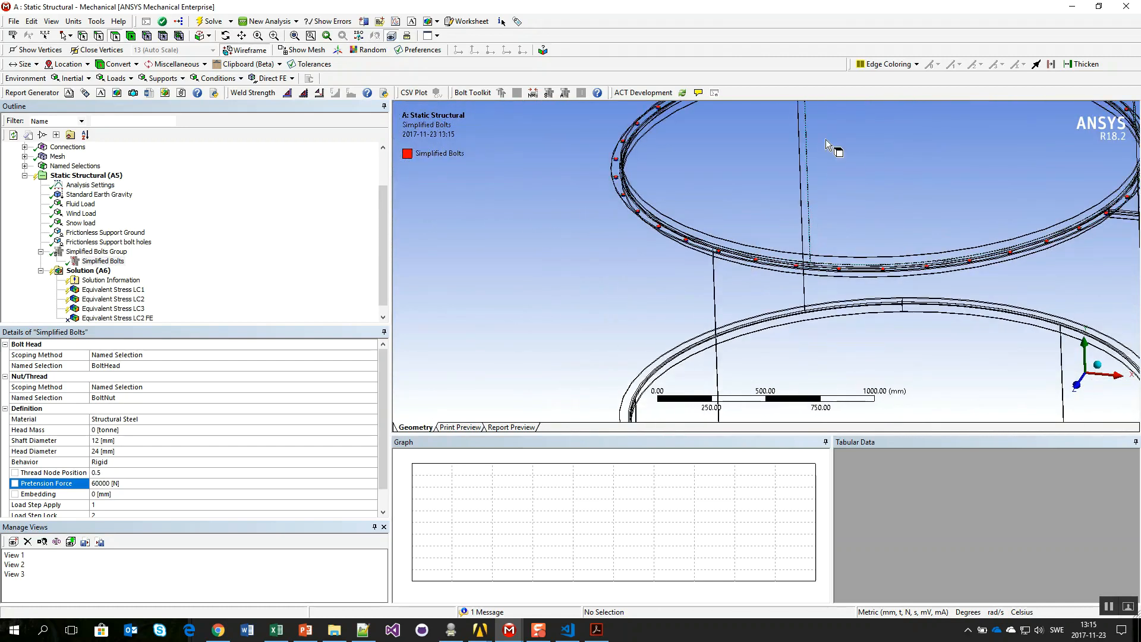
{"action": "scroll", "coordinate": [704, 257], "scroll_direction": "down", "scroll_amount": 2}
{"action": "scroll", "coordinate": [668, 277], "scroll_direction": "down", "scroll_amount": 2}
Step: Check the simplified bolts' pretension force and shaft diameter settings, and return the model to shaded display
{"action": "left_click", "coordinate": [106, 263]}
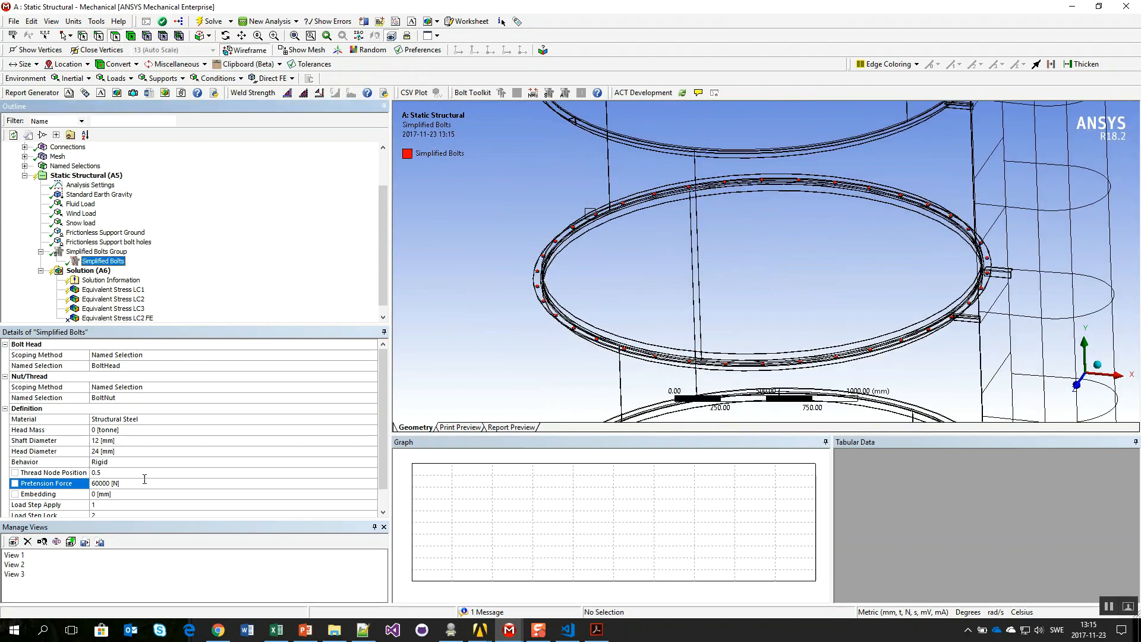
{"action": "left_click", "coordinate": [120, 486]}
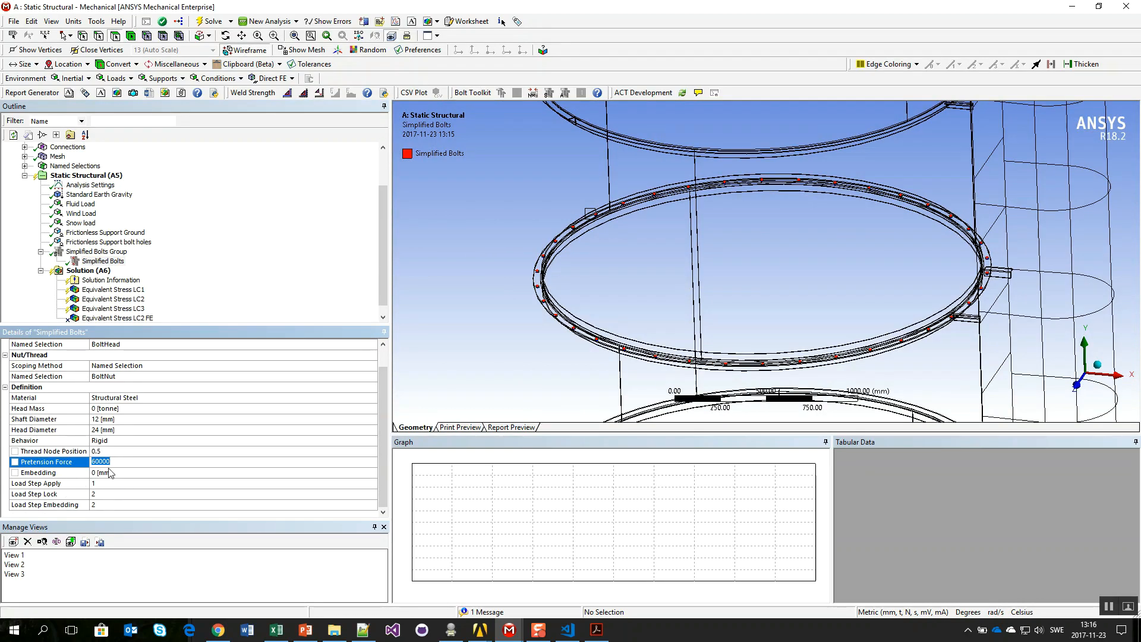
{"action": "left_click", "coordinate": [118, 419]}
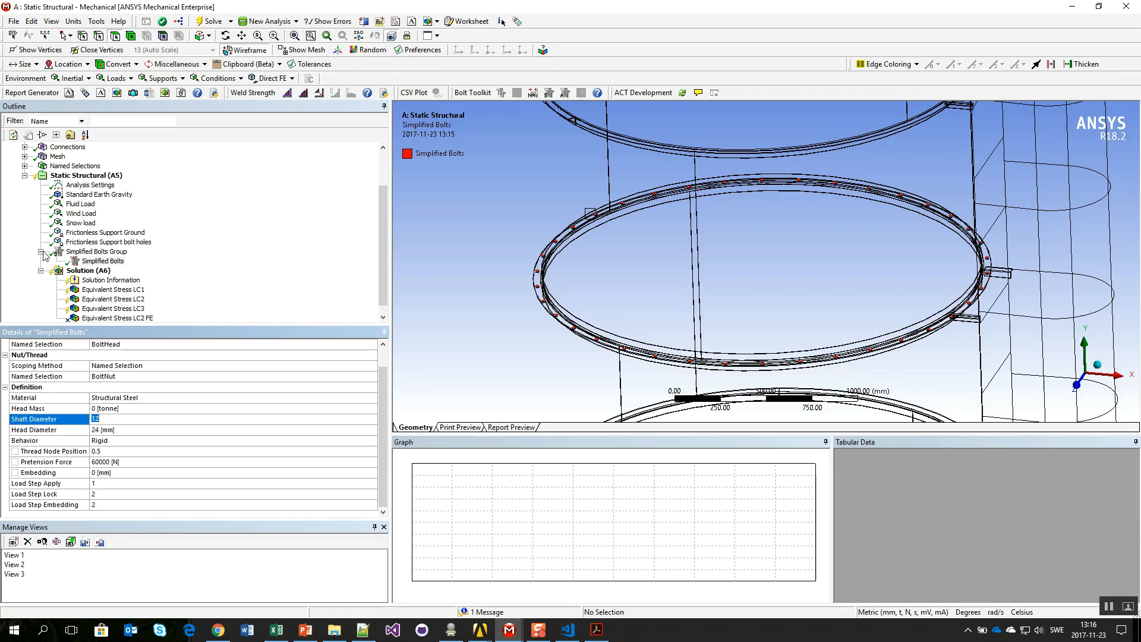
{"action": "left_click", "coordinate": [250, 50]}
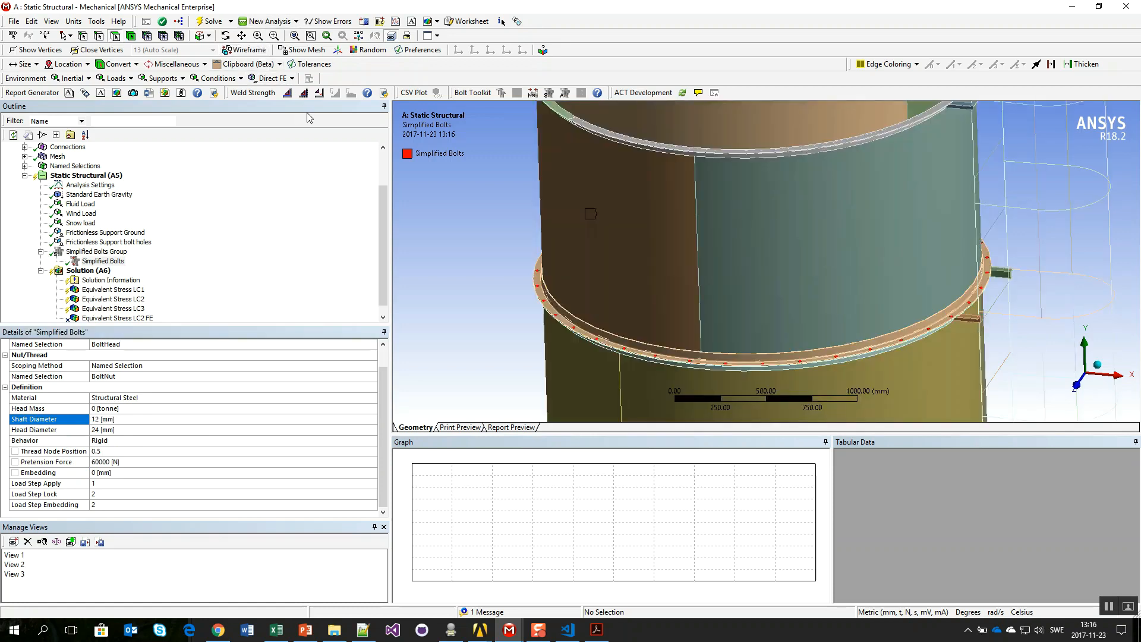
Step: Add a fillet welds object to the static structural analysis and scope its weld section to the TubeEdges named selection
{"action": "left_click", "coordinate": [320, 94]}
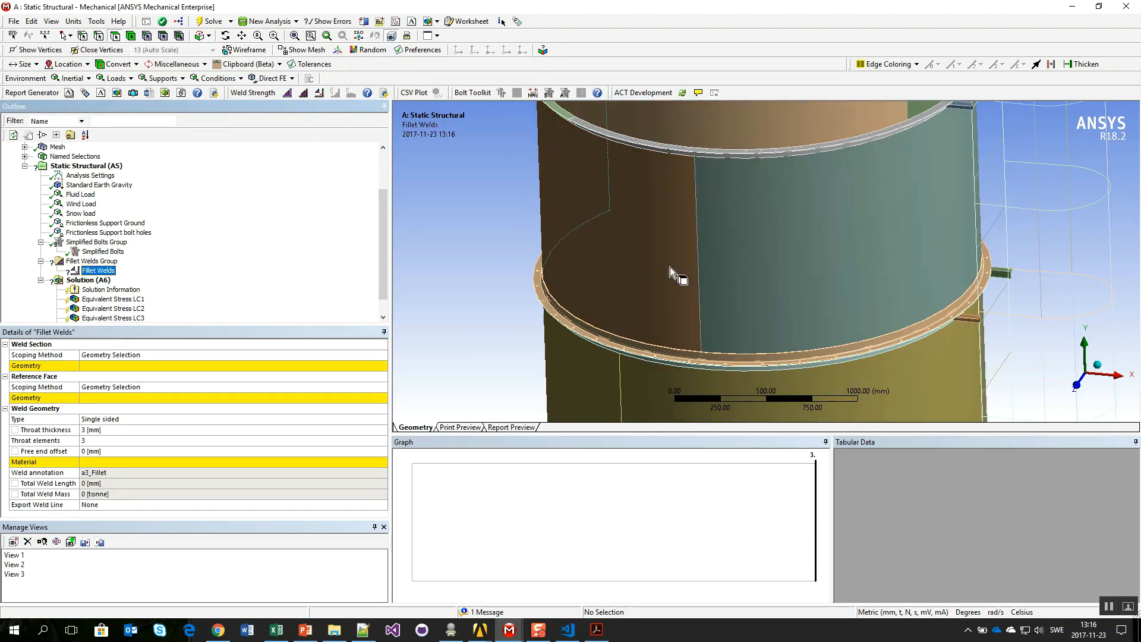
{"action": "scroll", "coordinate": [579, 284], "scroll_direction": "down", "scroll_amount": 5}
{"action": "double_click", "coordinate": [270, 352]}
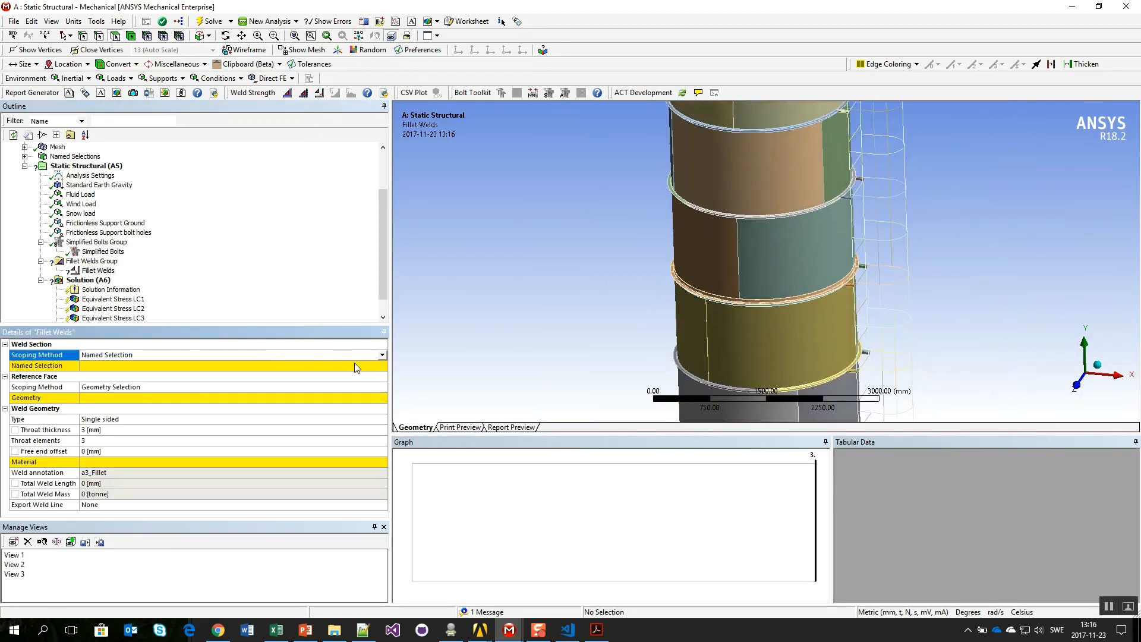
{"action": "left_click", "coordinate": [375, 367]}
{"action": "left_click", "coordinate": [382, 366]}
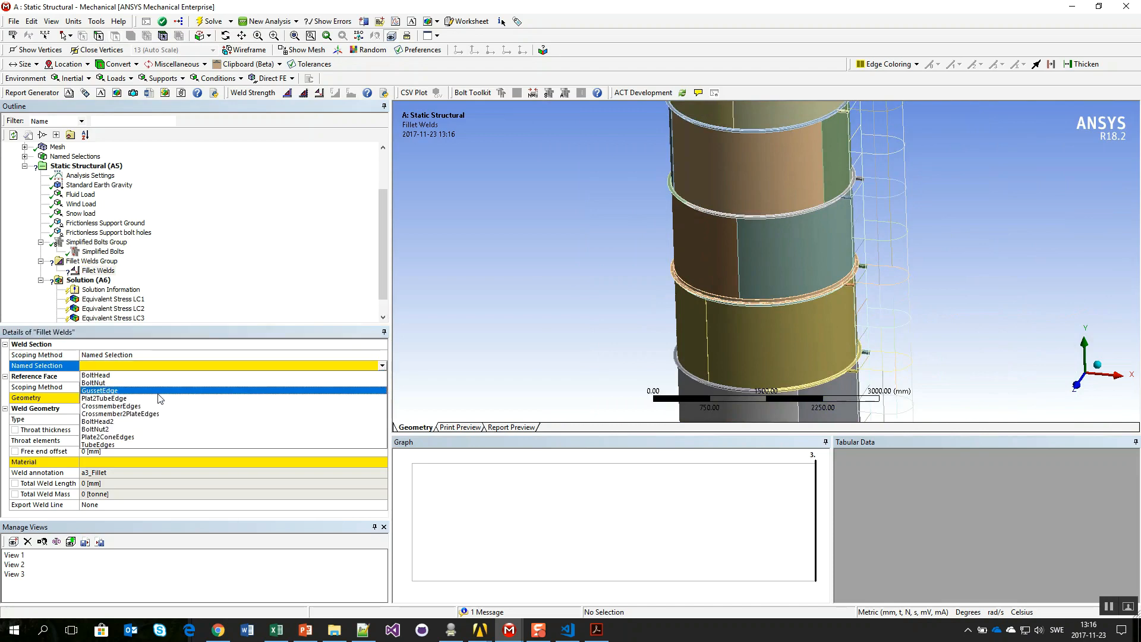
{"action": "left_click", "coordinate": [145, 446]}
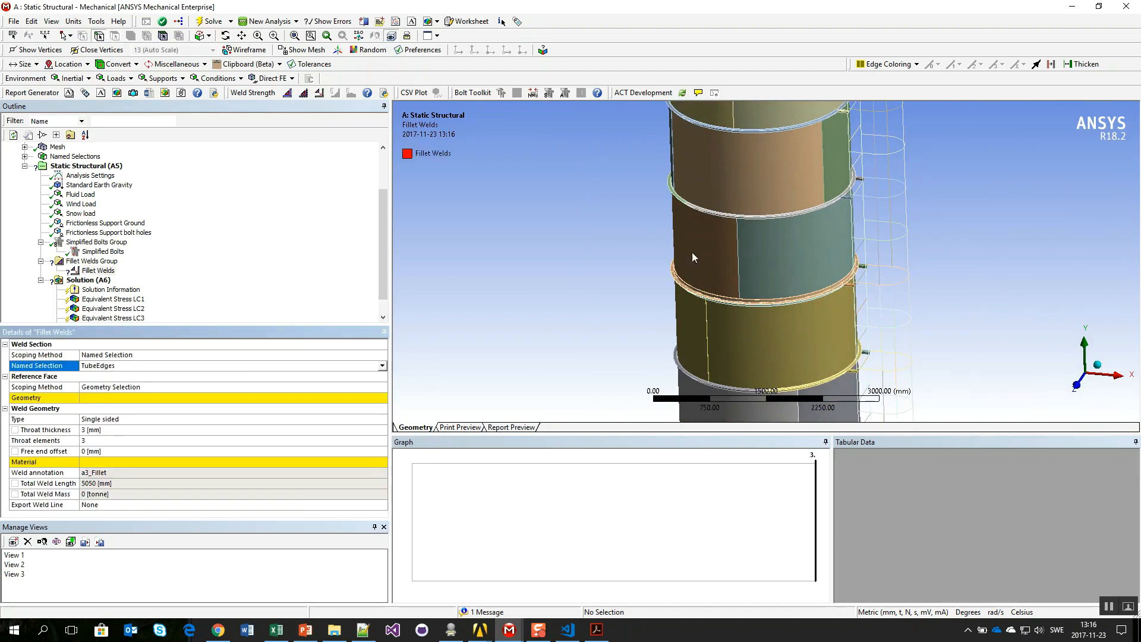
Step: Show the silo's support frame in wireframe and scope the fillet weld's reference face to the TubeFaces named selection
{"action": "scroll", "coordinate": [741, 288], "scroll_direction": "down", "scroll_amount": 5}
{"action": "middle_click_drag", "start_coordinate": [737, 295], "coordinate": [693, 177], "text": "ctrl"}
{"action": "scroll", "coordinate": [693, 185], "scroll_direction": "up", "scroll_amount": 6}
{"action": "middle_click_drag", "start_coordinate": [694, 240], "coordinate": [702, 372], "text": "ctrl"}
{"action": "middle_click_drag", "start_coordinate": [790, 171], "coordinate": [804, 107]}
{"action": "left_click", "coordinate": [256, 52]}
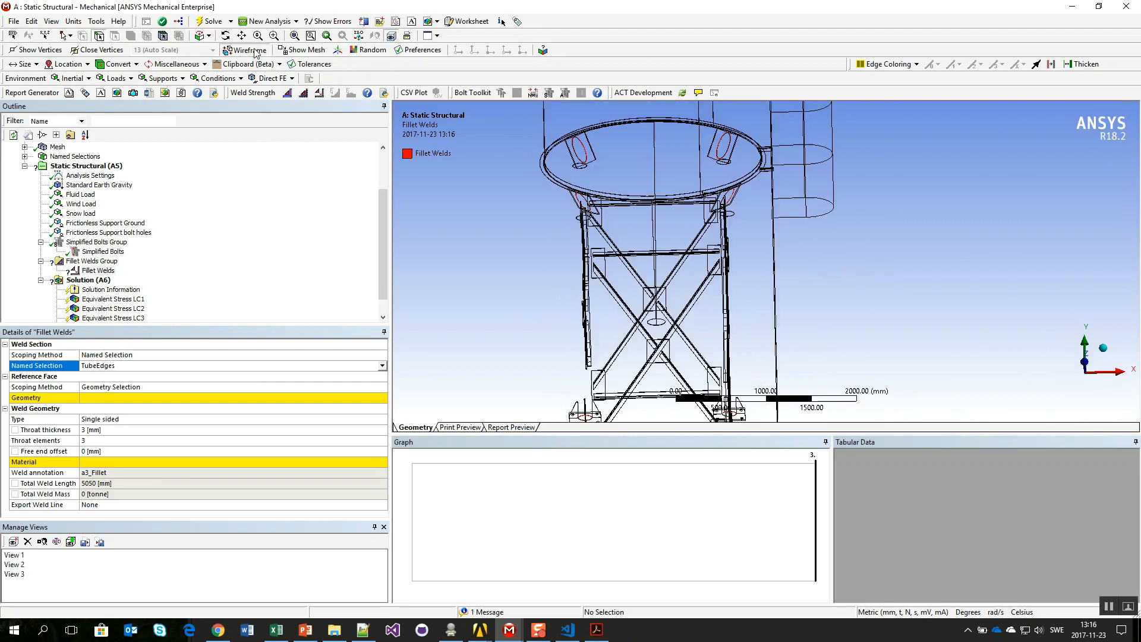
{"action": "double_click", "coordinate": [180, 387]}
{"action": "left_click", "coordinate": [369, 397]}
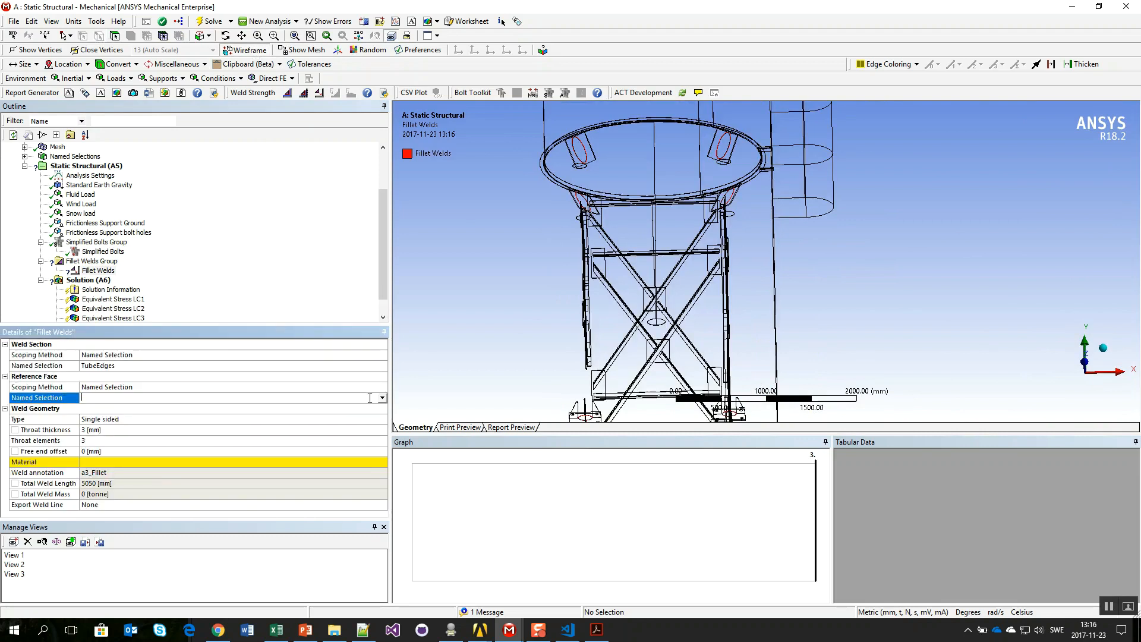
{"action": "left_click", "coordinate": [382, 398]}
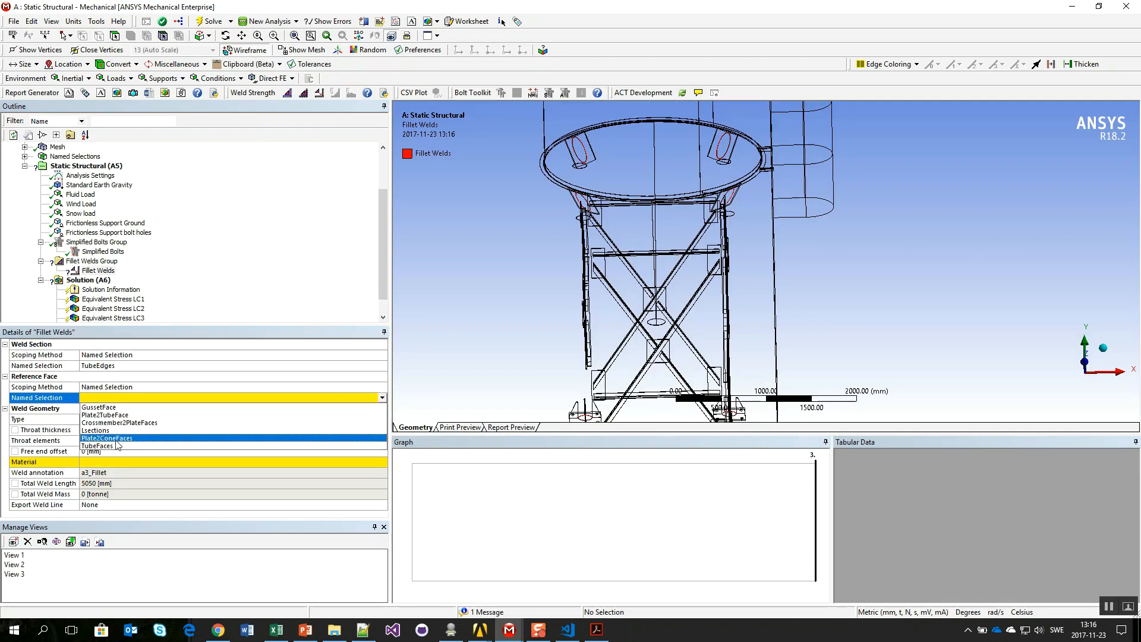
{"action": "left_click", "coordinate": [121, 446]}
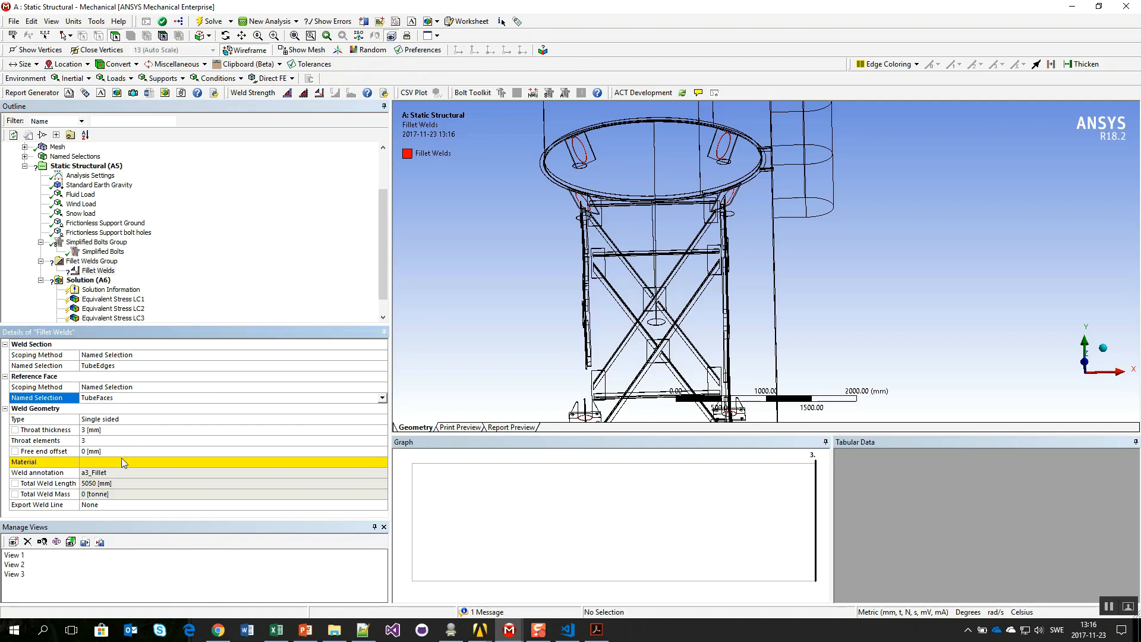
Step: Set the tube weld's throat thickness to 8 mm with Structural Steel as its material
{"action": "left_click", "coordinate": [126, 429]}
{"action": "type", "text": "8"}
{"action": "key", "text": "Return"}
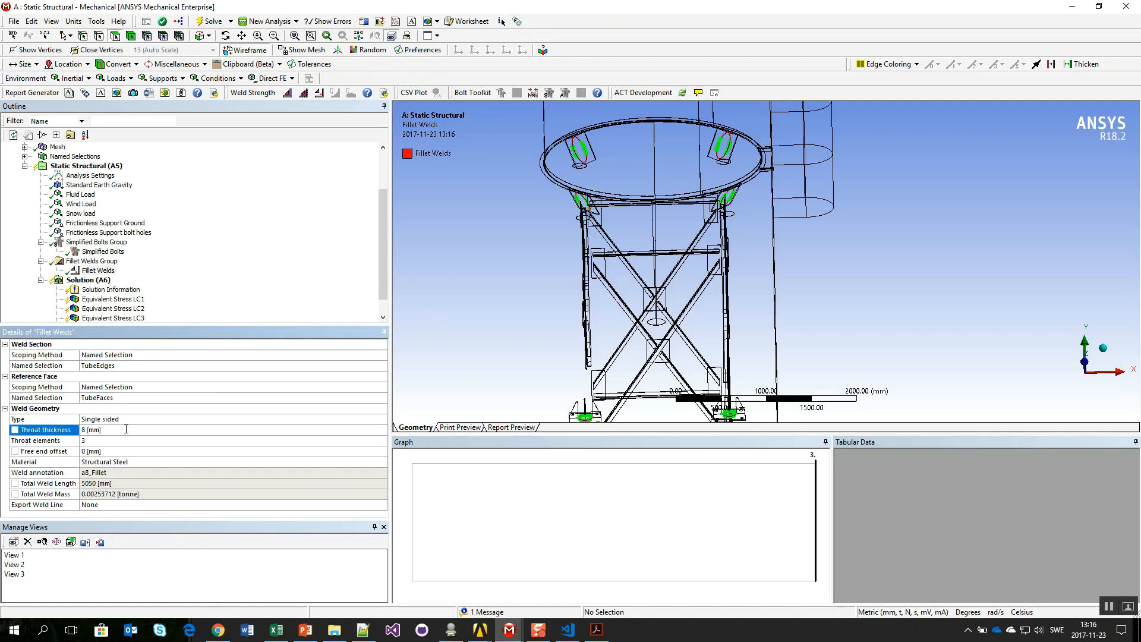
{"action": "mouse_move", "coordinate": [657, 350]}
{"action": "middle_mouse_down"}
{"action": "mouse_move", "coordinate": [667, 229]}
{"action": "mouse_move", "coordinate": [677, 234]}
{"action": "mouse_move", "coordinate": [654, 241]}
{"action": "mouse_move", "coordinate": [719, 260]}
{"action": "mouse_move", "coordinate": [710, 279]}
{"action": "middle_mouse_up"}
Step: Rename the fillet welds object as Tube2Plate
{"action": "left_click", "coordinate": [98, 270]}
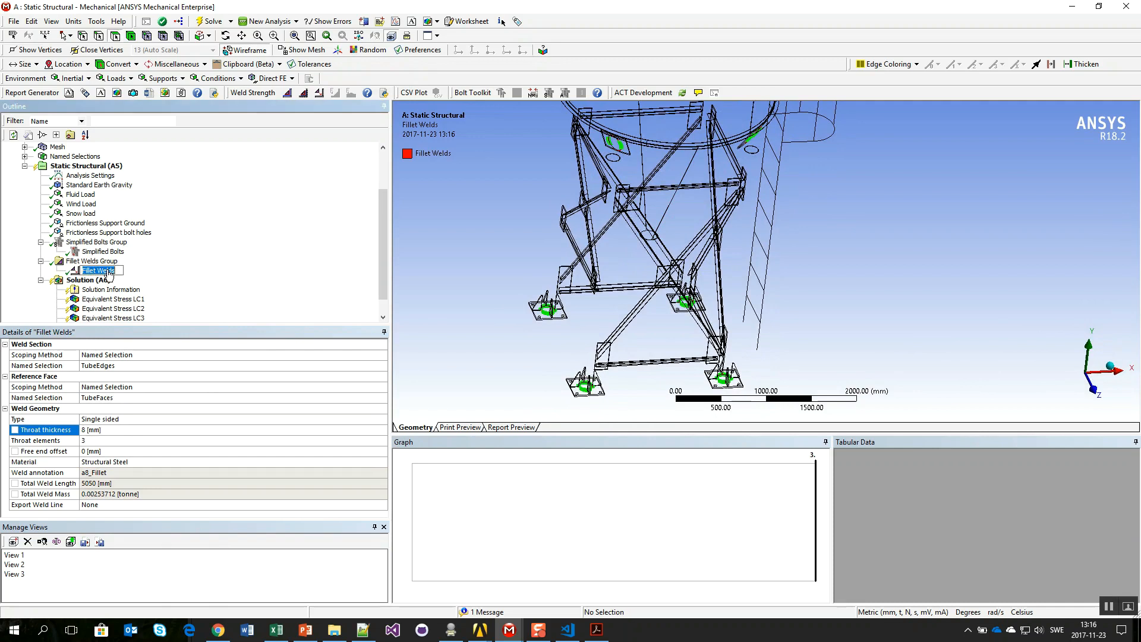
{"action": "type", "text": "Tube2Plate"}
{"action": "key", "text": "Return"}
Step: Rename the simplified bolts object as M12 Simplified Bolts
{"action": "left_click", "coordinate": [113, 253]}
{"action": "left_click", "coordinate": [114, 253]}
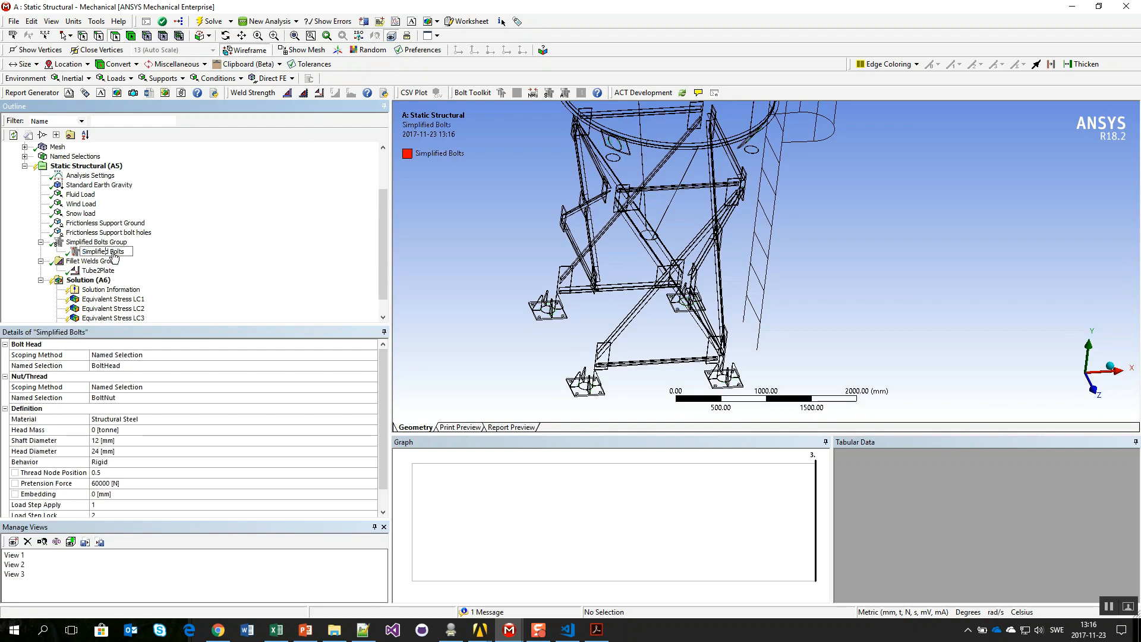
{"action": "type", "text": "M12 b"}
{"action": "type", "text": "olts"}
{"action": "key", "text": "BackSpace"}
{"action": "key", "text": "BackSpace"}
{"action": "key", "text": "BackSpace"}
{"action": "key", "text": "BackSpace"}
{"action": "key", "text": "BackSpace"}
{"action": "key", "text": "Return"}
Step: Add a second fillet welds object to the group and scope its weld section to the GussetEdge named selection
{"action": "left_click", "coordinate": [98, 271]}
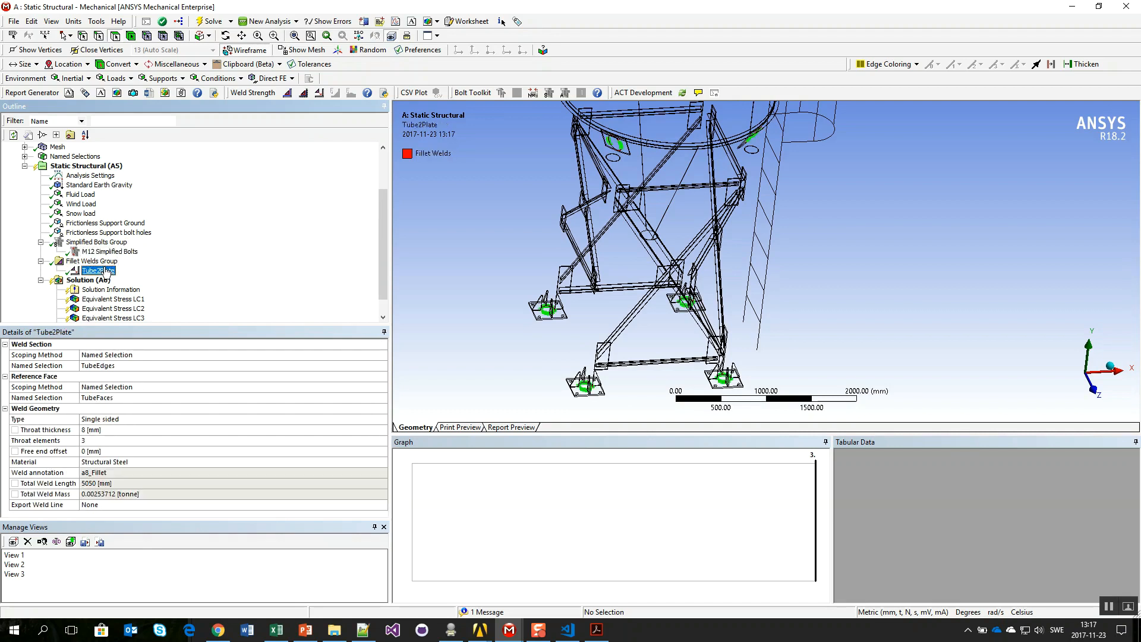
{"action": "left_click", "coordinate": [384, 527]}
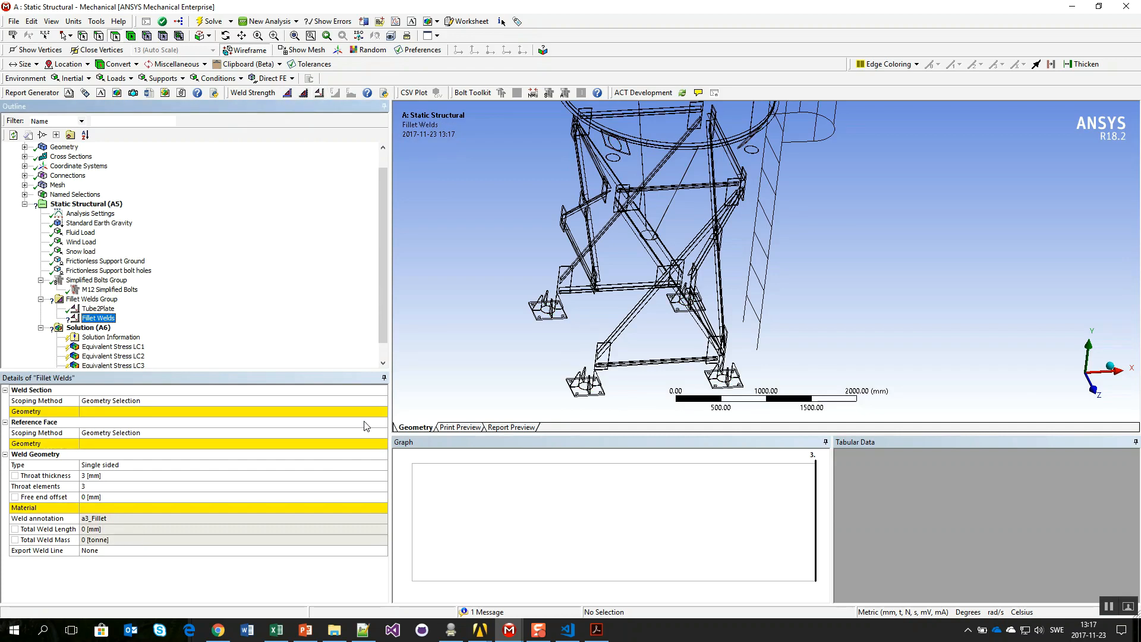
{"action": "left_click", "coordinate": [384, 412]}
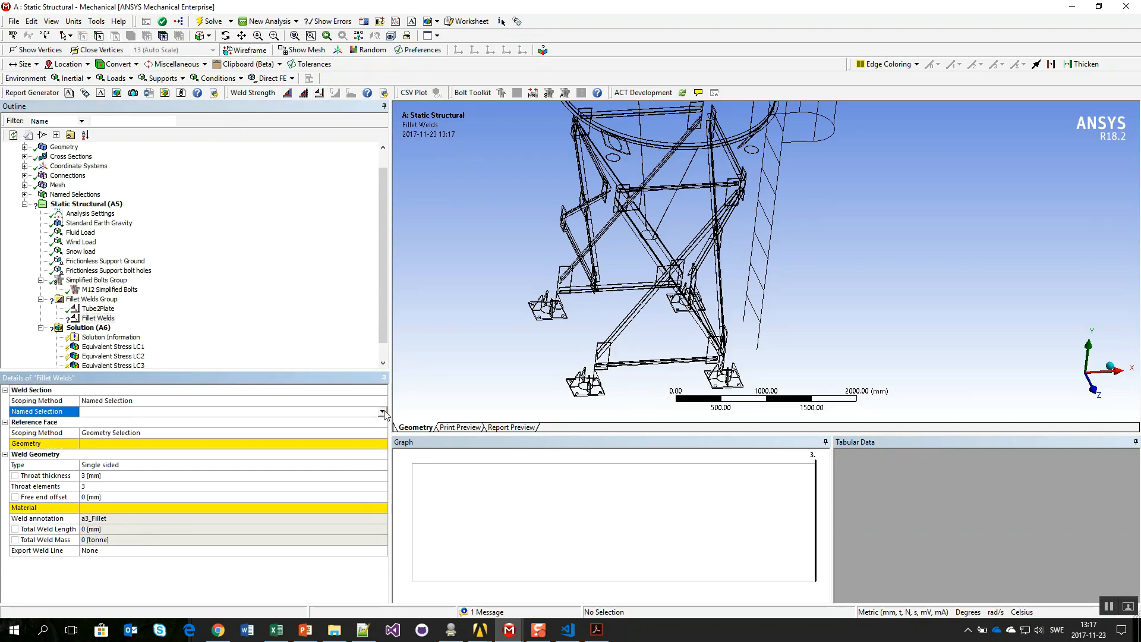
{"action": "left_click", "coordinate": [382, 412]}
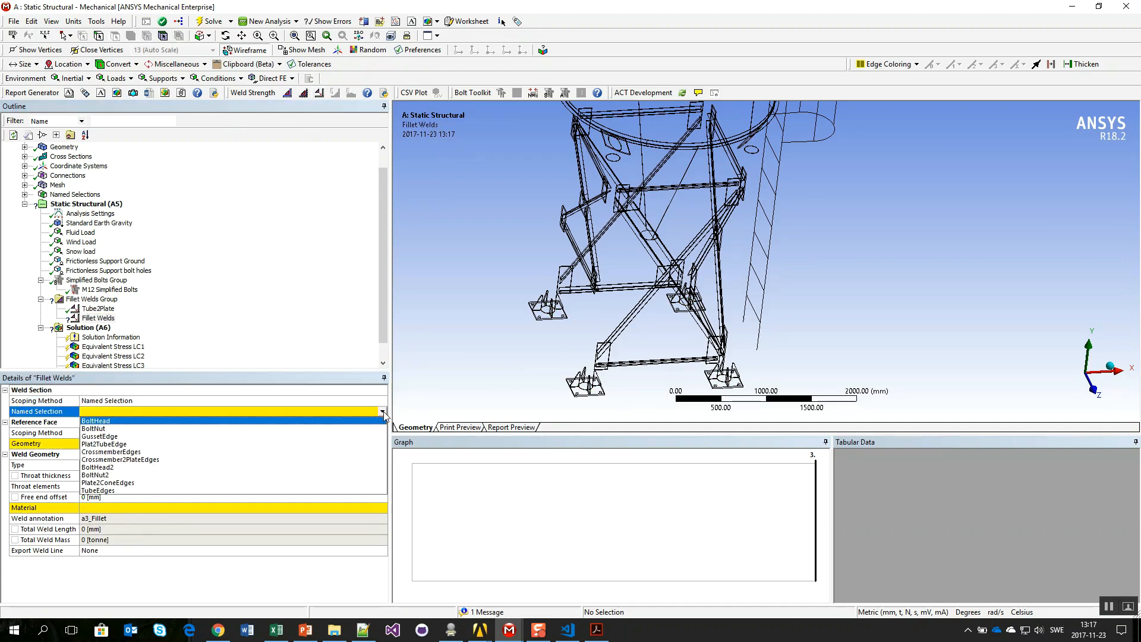
{"action": "left_click", "coordinate": [142, 437]}
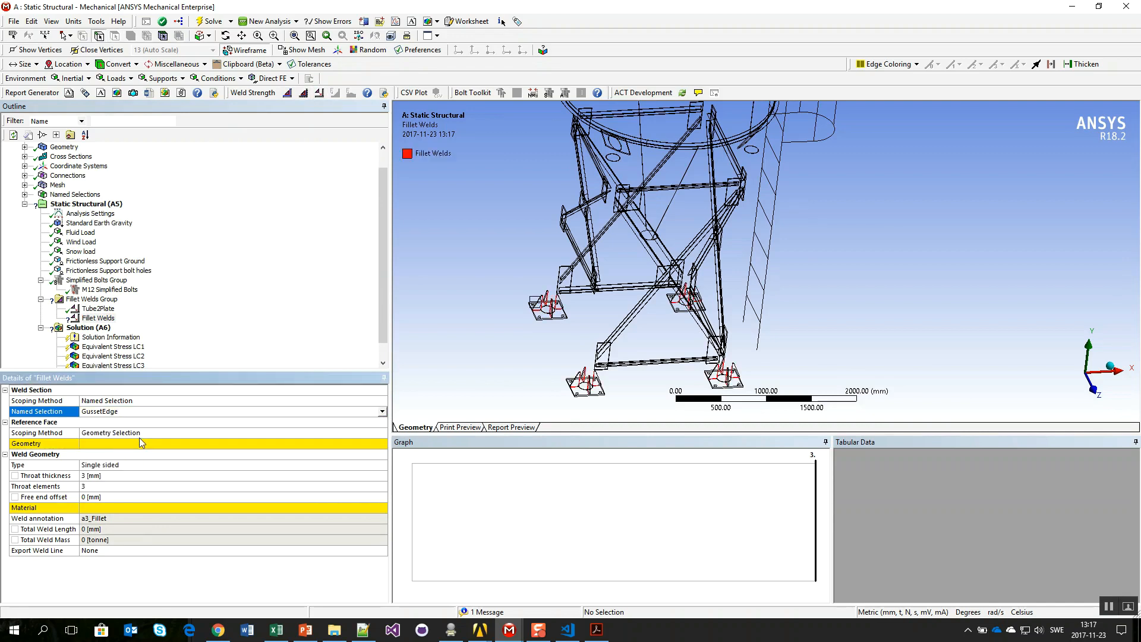
Step: Scope the reference face of the gusset weld to the GussetFace named selection
{"action": "left_click", "coordinate": [150, 433]}
{"action": "left_click", "coordinate": [229, 440]}
{"action": "left_click", "coordinate": [382, 443]}
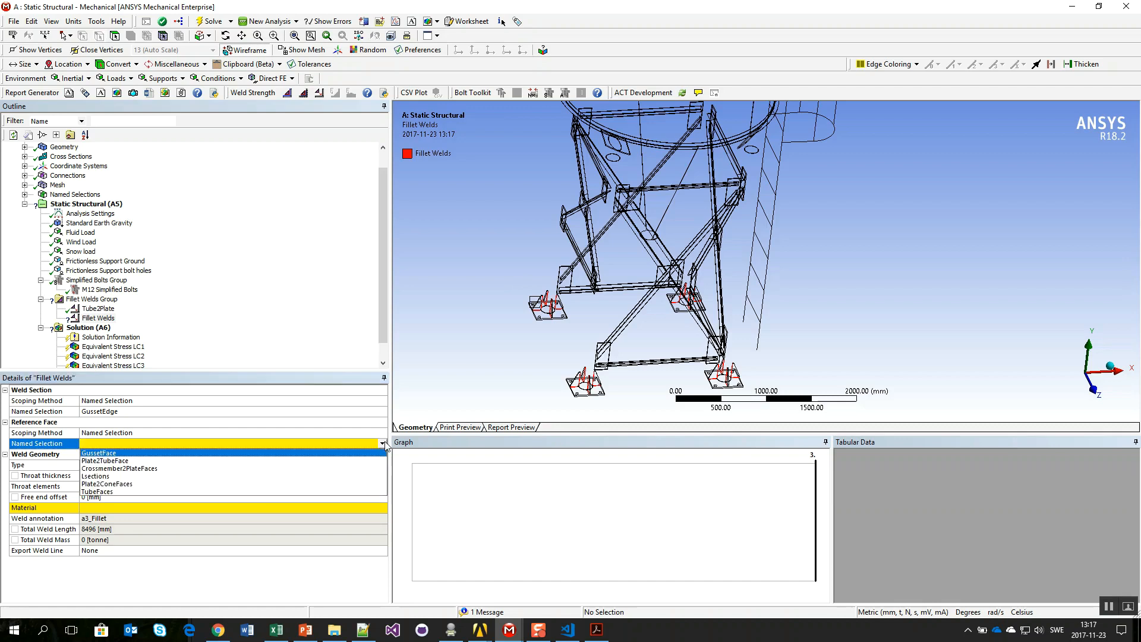
{"action": "left_click", "coordinate": [198, 454]}
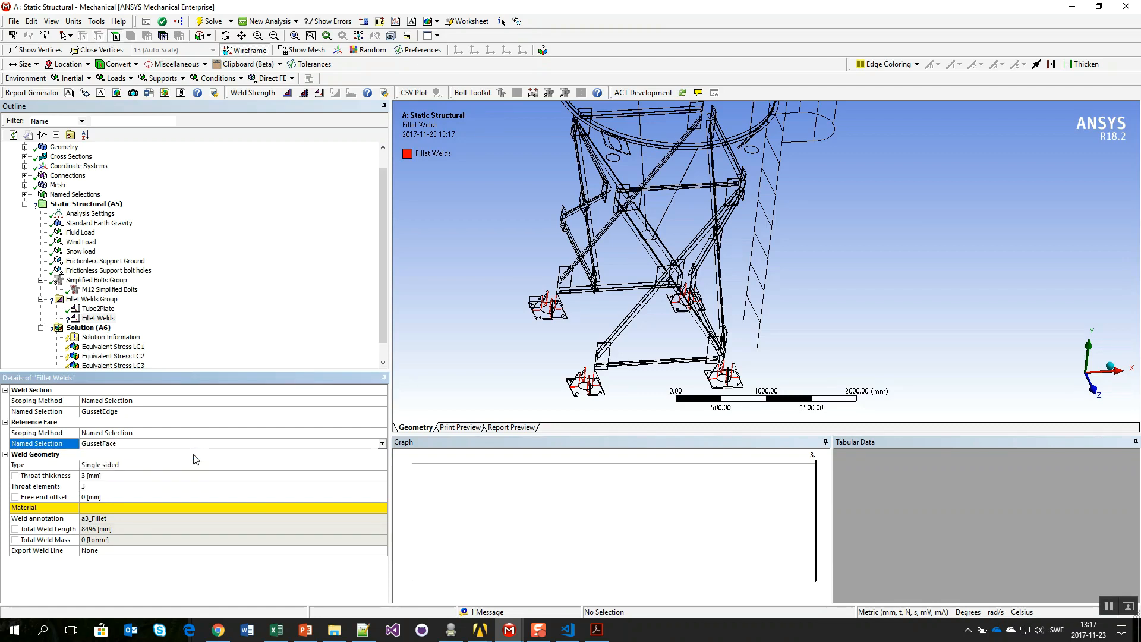
Step: Set the gusset weld's throat thickness to 5 mm and assign Structural Steel as its material
{"action": "left_click", "coordinate": [125, 476]}
{"action": "type", "text": "5"}
{"action": "key", "text": "Return"}
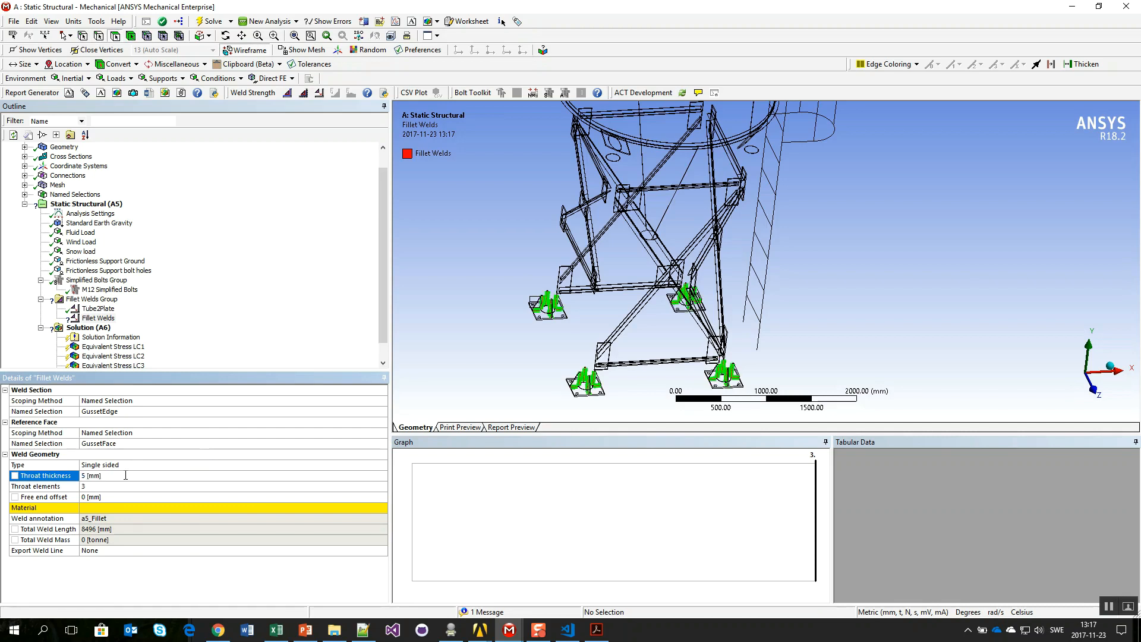
{"action": "left_click", "coordinate": [116, 506]}
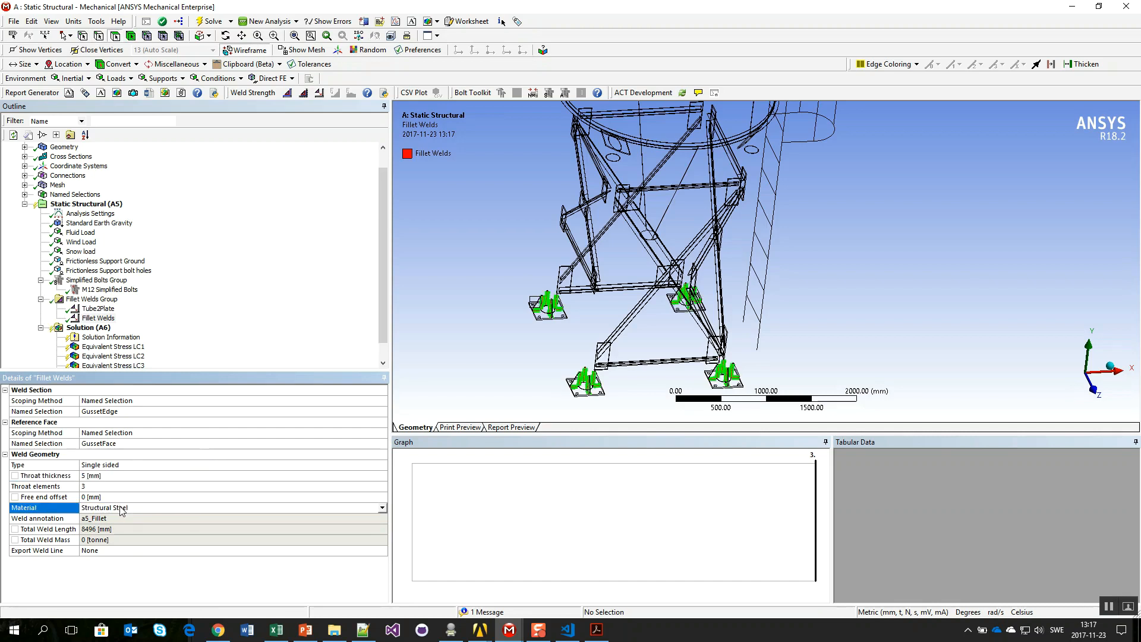
Step: Try Plate2TubeFace as the gusset weld's reference face, and change the named selection back to GussetFace
{"action": "middle_click_drag", "start_coordinate": [521, 321], "coordinate": [700, 239]}
{"action": "scroll", "coordinate": [630, 309], "scroll_direction": "up", "scroll_amount": 5}
{"action": "middle_click_drag", "start_coordinate": [616, 286], "coordinate": [767, 215], "text": "ctrl"}
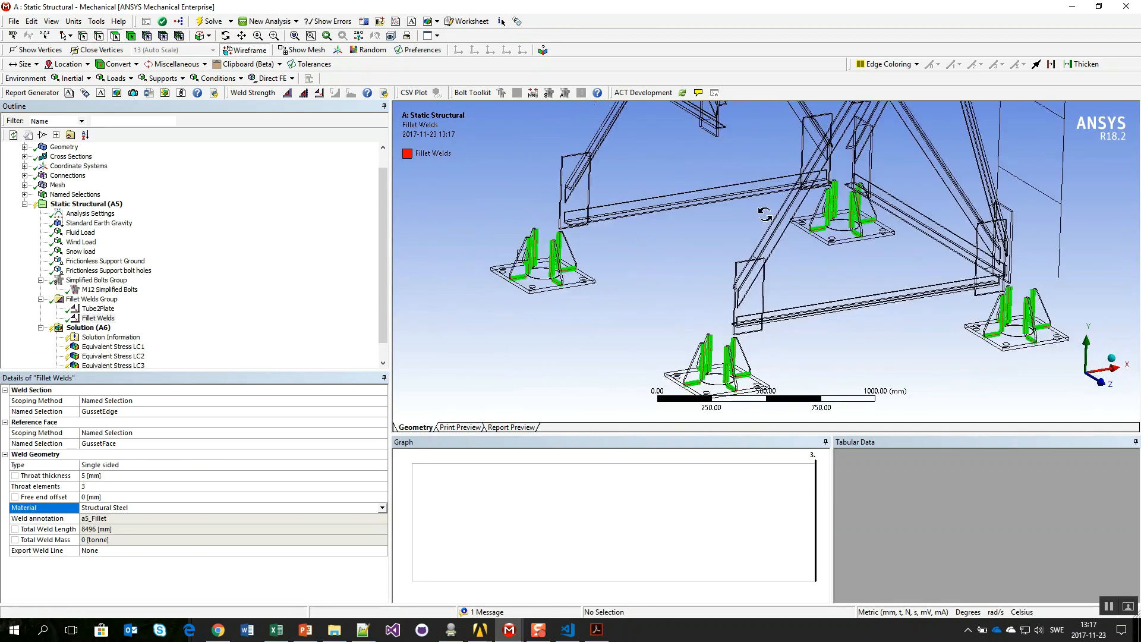
{"action": "left_click", "coordinate": [185, 444]}
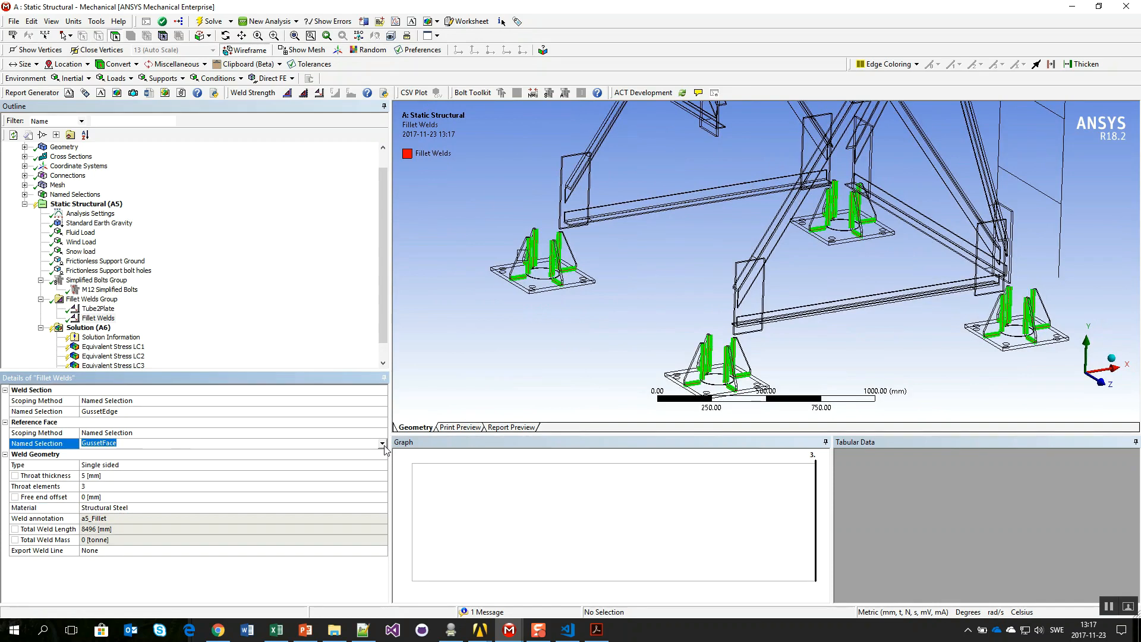
{"action": "left_click", "coordinate": [382, 444]}
{"action": "left_click", "coordinate": [328, 461]}
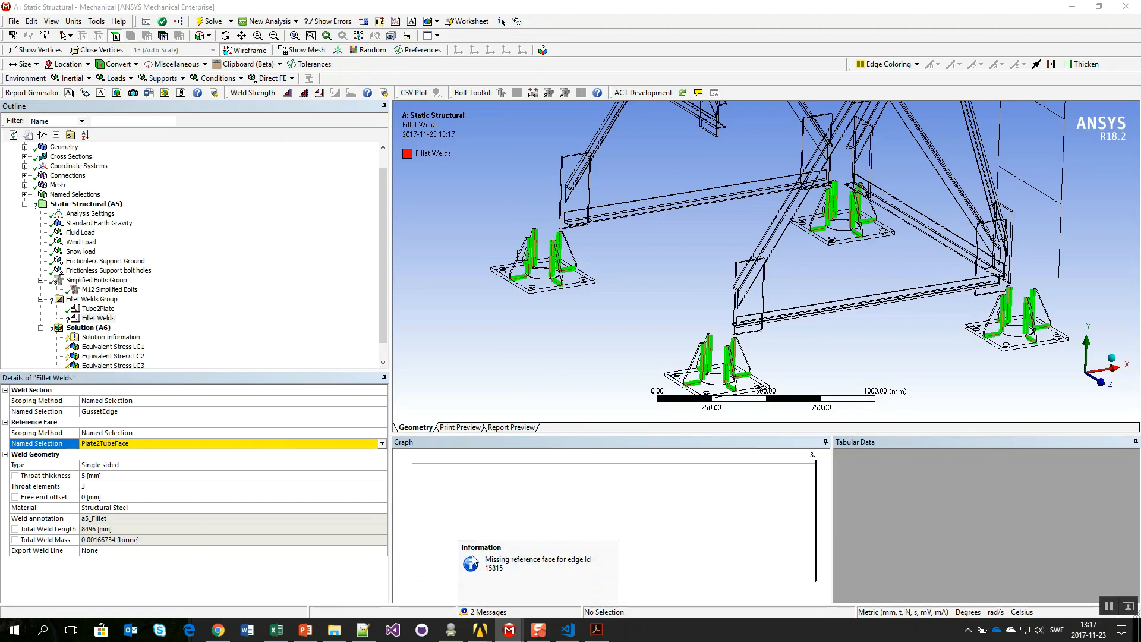
{"action": "left_click", "coordinate": [381, 444]}
{"action": "left_click", "coordinate": [356, 453]}
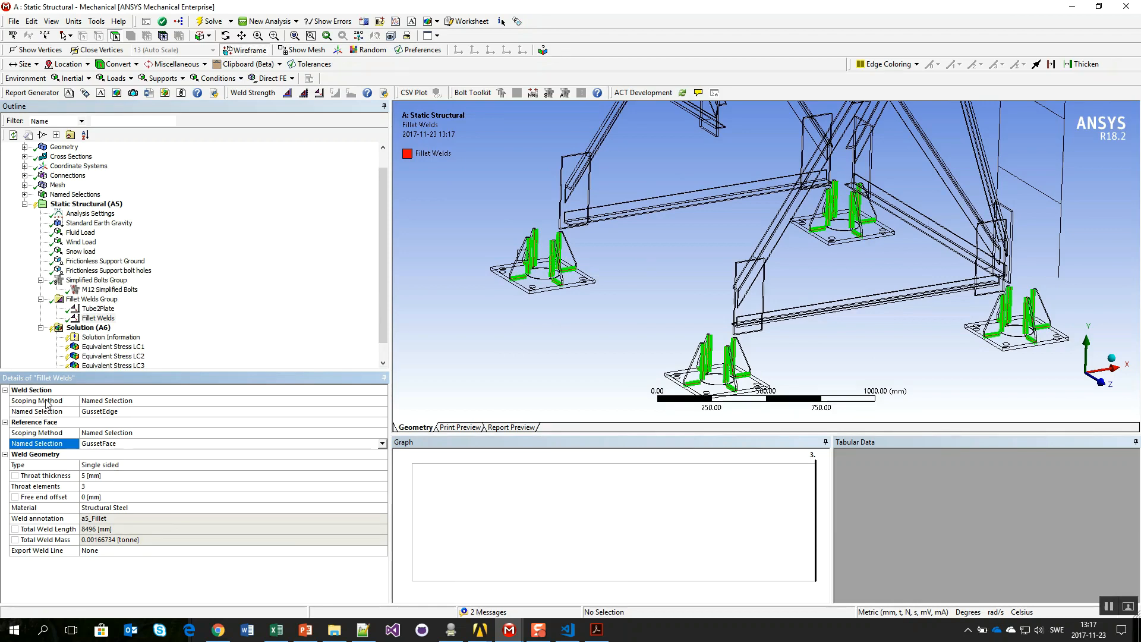
{"action": "scroll", "coordinate": [783, 196], "scroll_direction": "down", "scroll_amount": 5}
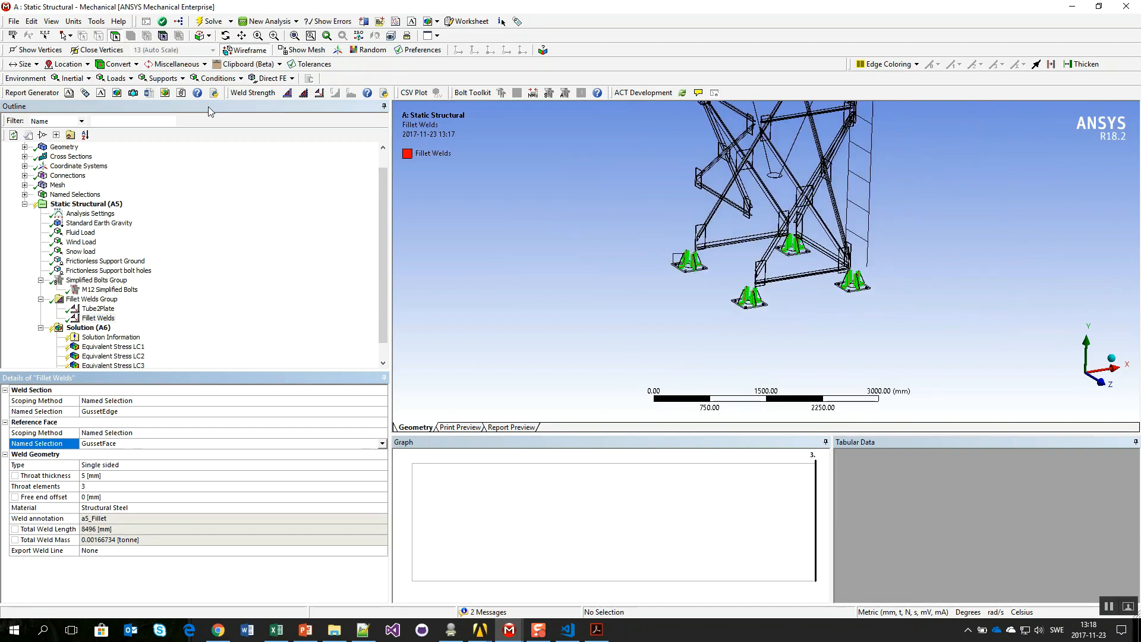
Step: Add a third fillet welds object to the group and rename the existing gusset weld Gussed2Tube
{"action": "left_click", "coordinate": [319, 92]}
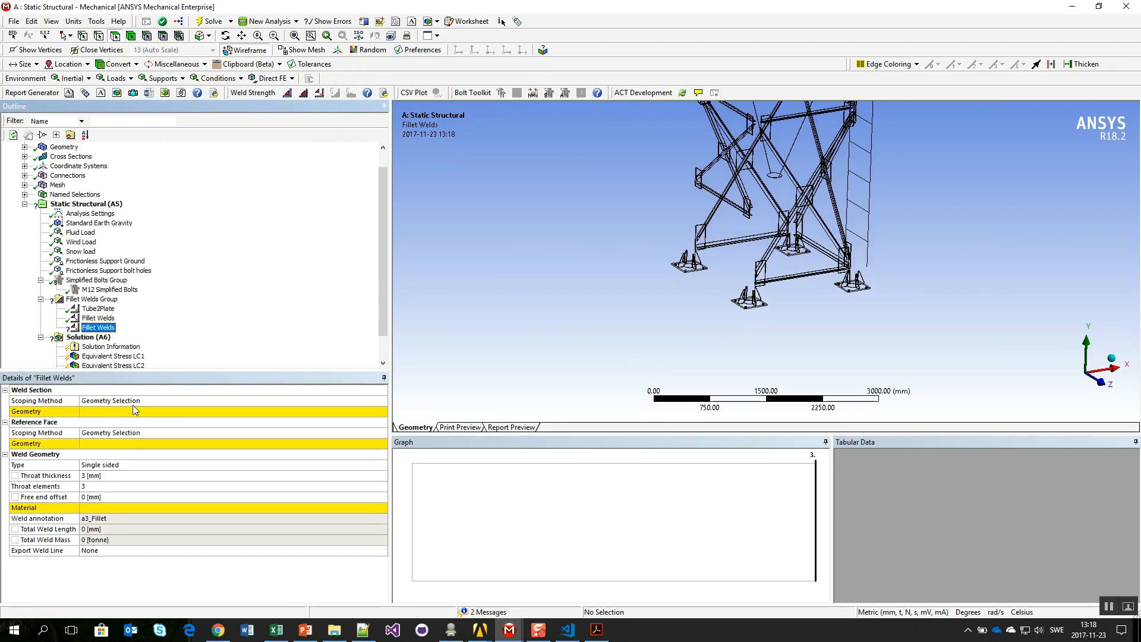
{"action": "left_click", "coordinate": [105, 319]}
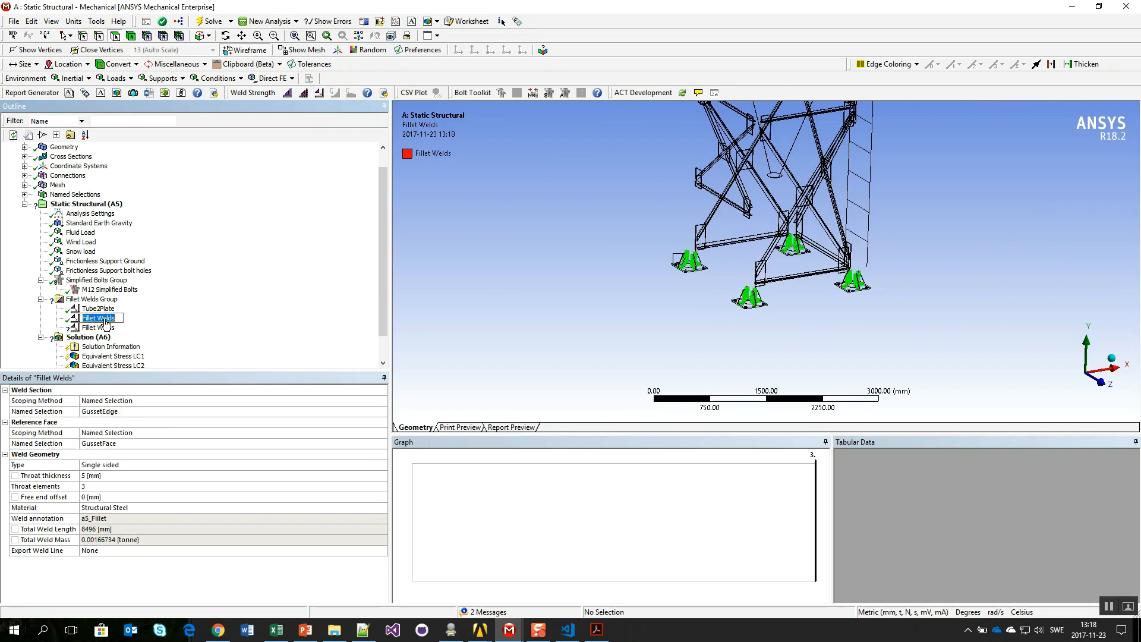
{"action": "type", "text": "Gus"}
{"action": "key", "text": "Return"}
Step: Scope the new weld's section to the Plat2TubeEdge named selection and its reference face to Plate2TubeFace
{"action": "left_click", "coordinate": [102, 328]}
{"action": "left_click", "coordinate": [162, 400]}
{"action": "left_click", "coordinate": [119, 420]}
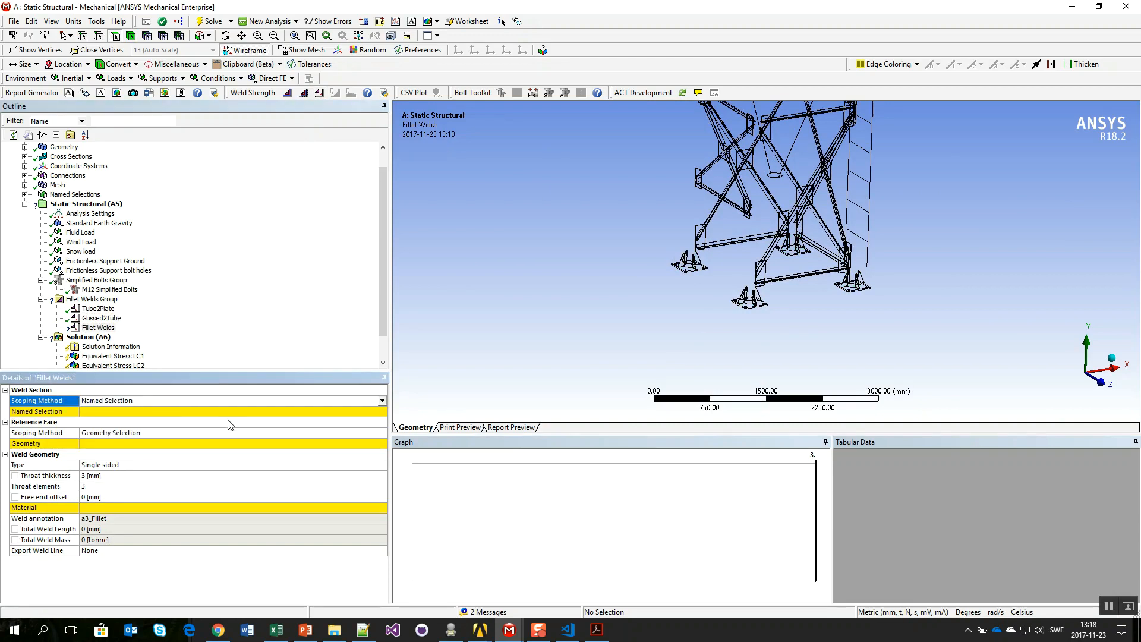
{"action": "left_click", "coordinate": [354, 410]}
{"action": "left_click", "coordinate": [383, 411]}
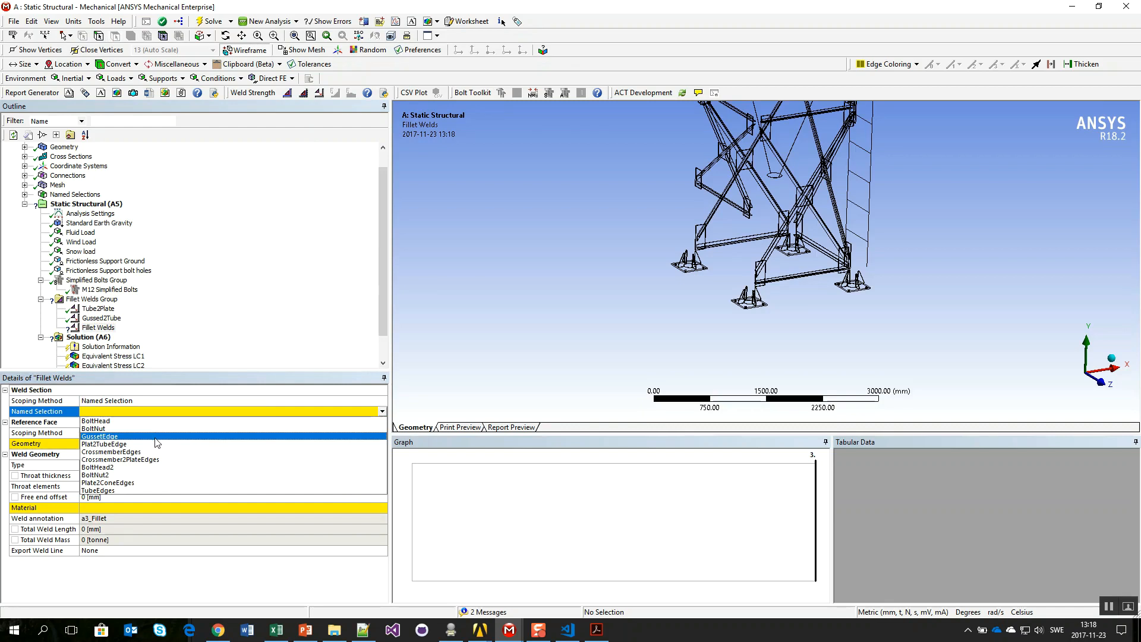
{"action": "left_click", "coordinate": [157, 444]}
{"action": "left_click", "coordinate": [179, 433]}
{"action": "left_click", "coordinate": [319, 452]}
{"action": "left_click", "coordinate": [383, 444]}
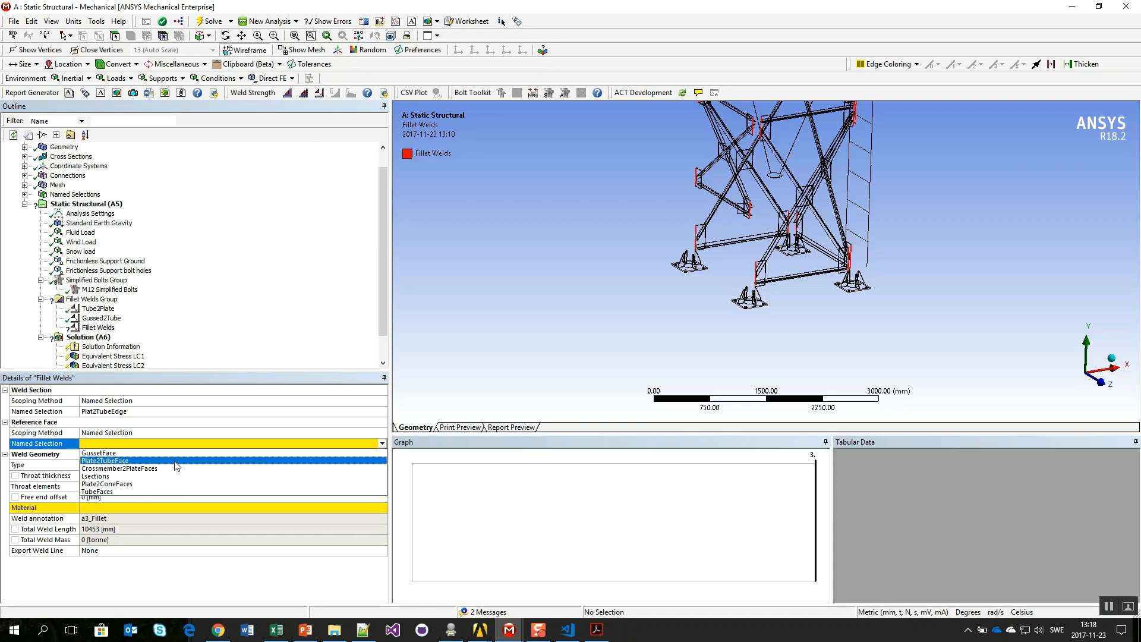
{"action": "left_click", "coordinate": [177, 461]}
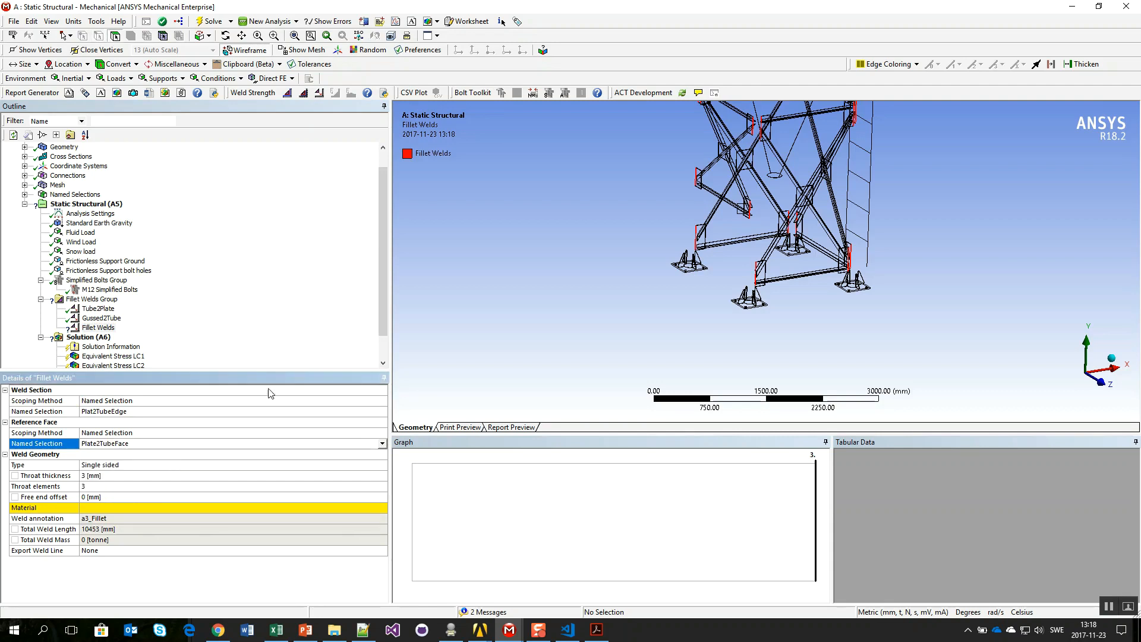
Step: Set the plate-to-tube weld's throat thickness to 5 mm and assign Structural Steel as its material
{"action": "left_click", "coordinate": [142, 474]}
{"action": "key", "text": "Return"}
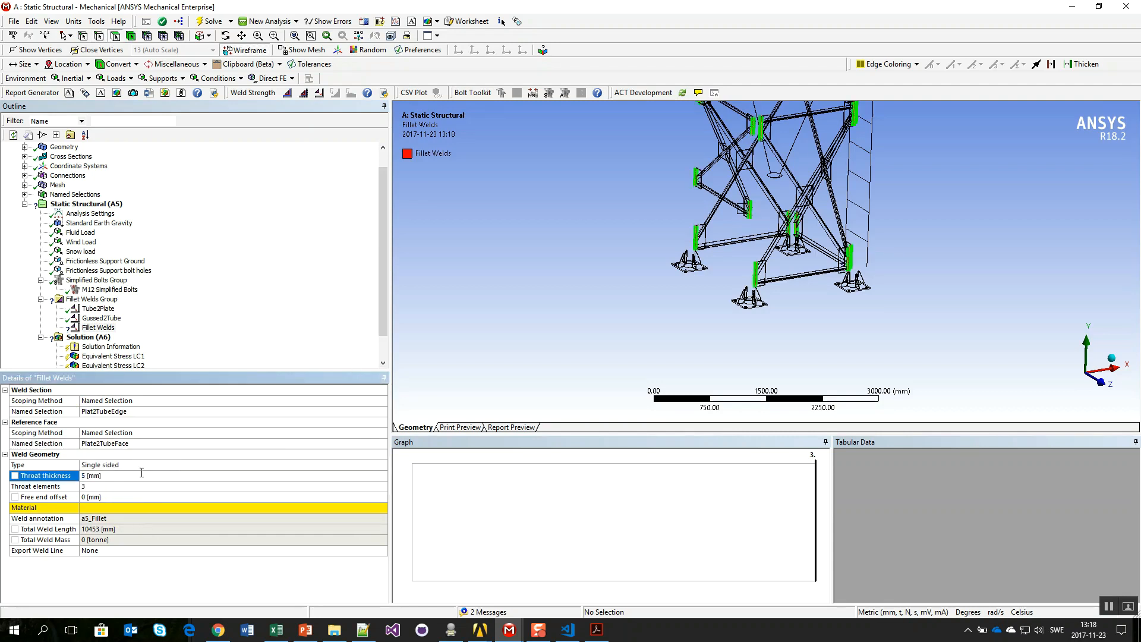
{"action": "left_click", "coordinate": [146, 508]}
Step: Turn off the wireframe display and examine the weld edge where a connection plate meets the tube leg
{"action": "middle_click_drag", "start_coordinate": [840, 237], "coordinate": [784, 210], "text": "ctrl"}
{"action": "scroll", "coordinate": [767, 257], "scroll_direction": "up", "scroll_amount": 1}
{"action": "scroll", "coordinate": [711, 282], "scroll_direction": "up", "scroll_amount": 3}
{"action": "scroll", "coordinate": [710, 281], "scroll_direction": "up", "scroll_amount": 1}
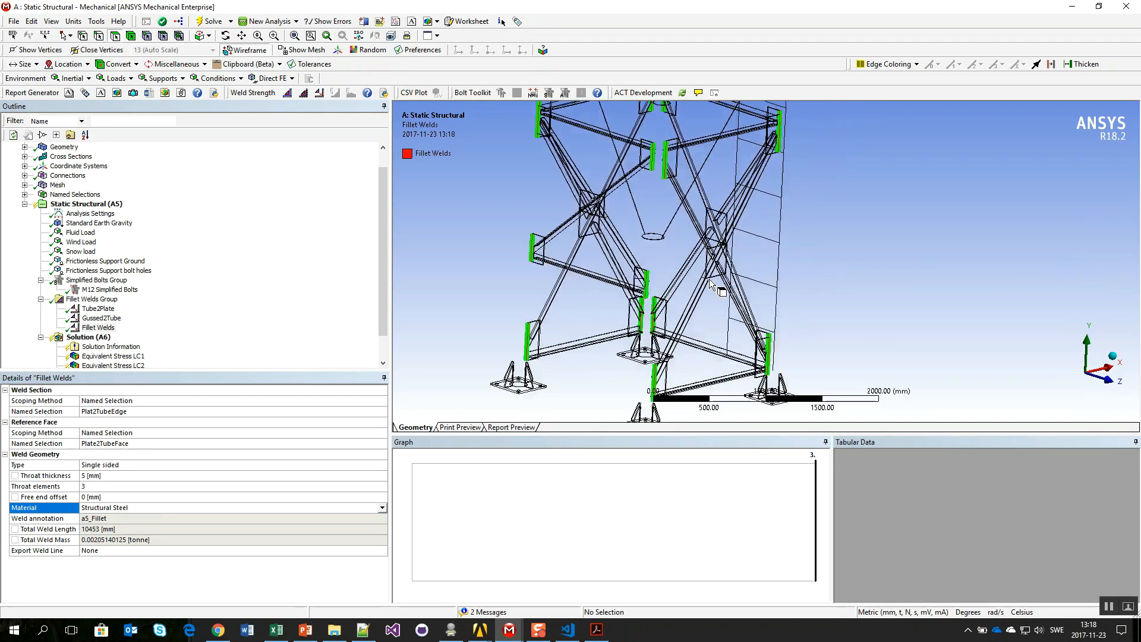
{"action": "left_click", "coordinate": [250, 50]}
{"action": "mouse_move", "coordinate": [498, 222]}
{"action": "middle_mouse_down", "text": "ctrl"}
{"action": "mouse_move", "coordinate": [563, 245]}
{"action": "mouse_move", "coordinate": [621, 244]}
{"action": "middle_mouse_up", "text": "ctrl"}
{"action": "scroll", "coordinate": [543, 258], "scroll_direction": "up", "scroll_amount": 5}
{"action": "middle_click_drag", "start_coordinate": [544, 241], "coordinate": [833, 292], "text": "ctrl"}
{"action": "scroll", "coordinate": [715, 233], "scroll_direction": "up", "scroll_amount": 5}
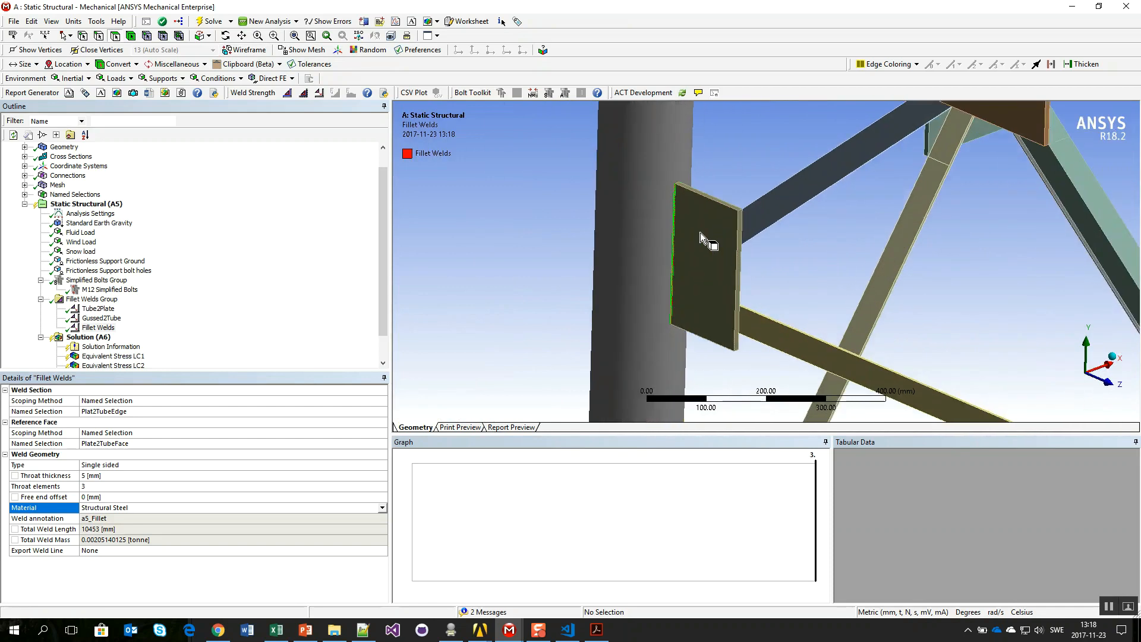
{"action": "scroll", "coordinate": [715, 229], "scroll_direction": "up", "scroll_amount": 3}
{"action": "middle_click_drag", "start_coordinate": [761, 255], "coordinate": [552, 316]}
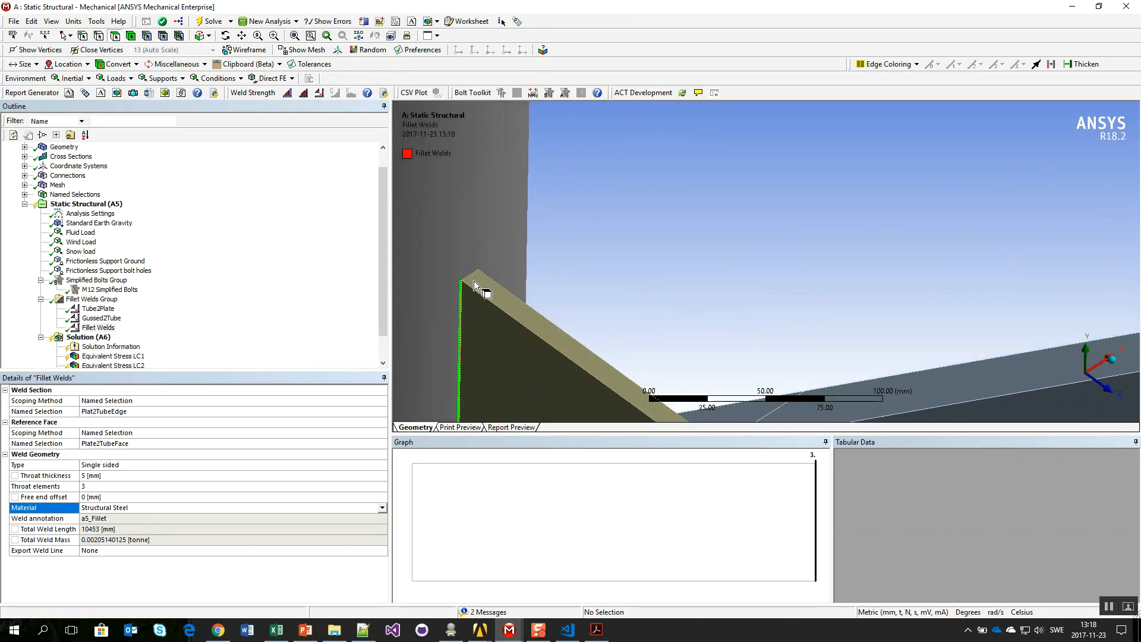
{"action": "middle_click_drag", "start_coordinate": [553, 269], "coordinate": [675, 277]}
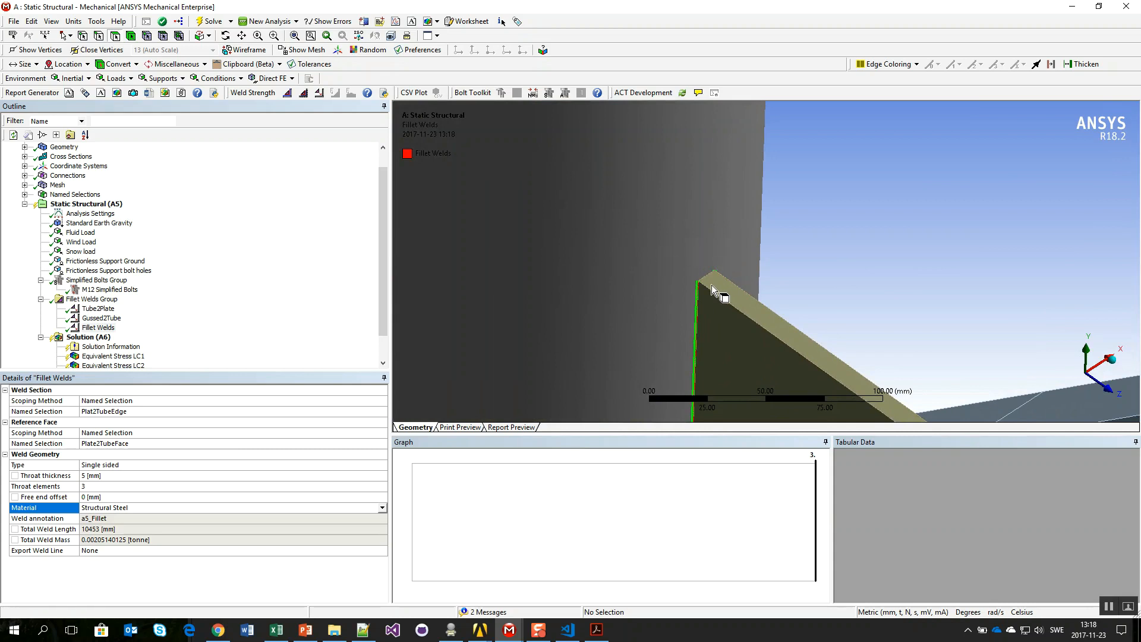
Step: Examine the plate-to-tube connections around the silo's lower flange and across the support frame
{"action": "scroll", "coordinate": [697, 278], "scroll_direction": "down", "scroll_amount": 5}
{"action": "middle_click_drag", "start_coordinate": [707, 264], "coordinate": [604, 163]}
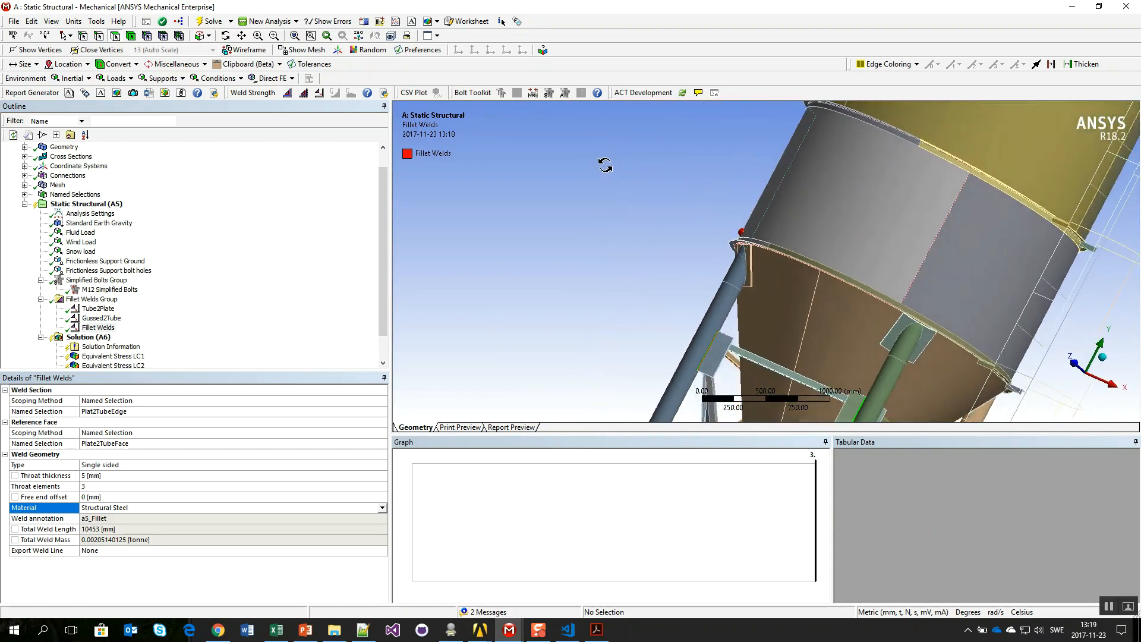
{"action": "scroll", "coordinate": [744, 295], "scroll_direction": "up", "scroll_amount": 6}
{"action": "middle_click_drag", "start_coordinate": [661, 234], "coordinate": [719, 234]}
{"action": "scroll", "coordinate": [692, 281], "scroll_direction": "up", "scroll_amount": 4}
{"action": "left_click", "coordinate": [603, 190]}
{"action": "middle_click_drag", "start_coordinate": [602, 190], "coordinate": [673, 107]}
{"action": "scroll", "coordinate": [687, 295], "scroll_direction": "down", "scroll_amount": 6}
{"action": "left_click", "coordinate": [526, 256]}
{"action": "scroll", "coordinate": [661, 237], "scroll_direction": "down", "scroll_amount": 4}
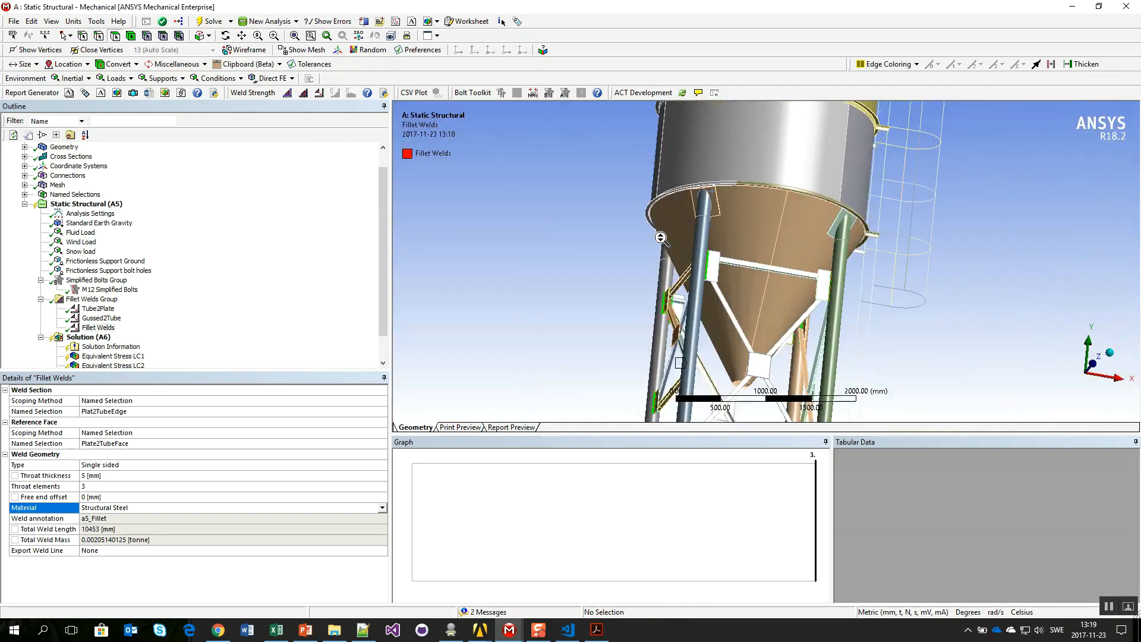
{"action": "middle_click_drag", "start_coordinate": [733, 348], "coordinate": [652, 179], "text": "ctrl"}
{"action": "middle_click_drag", "start_coordinate": [619, 215], "coordinate": [709, 262]}
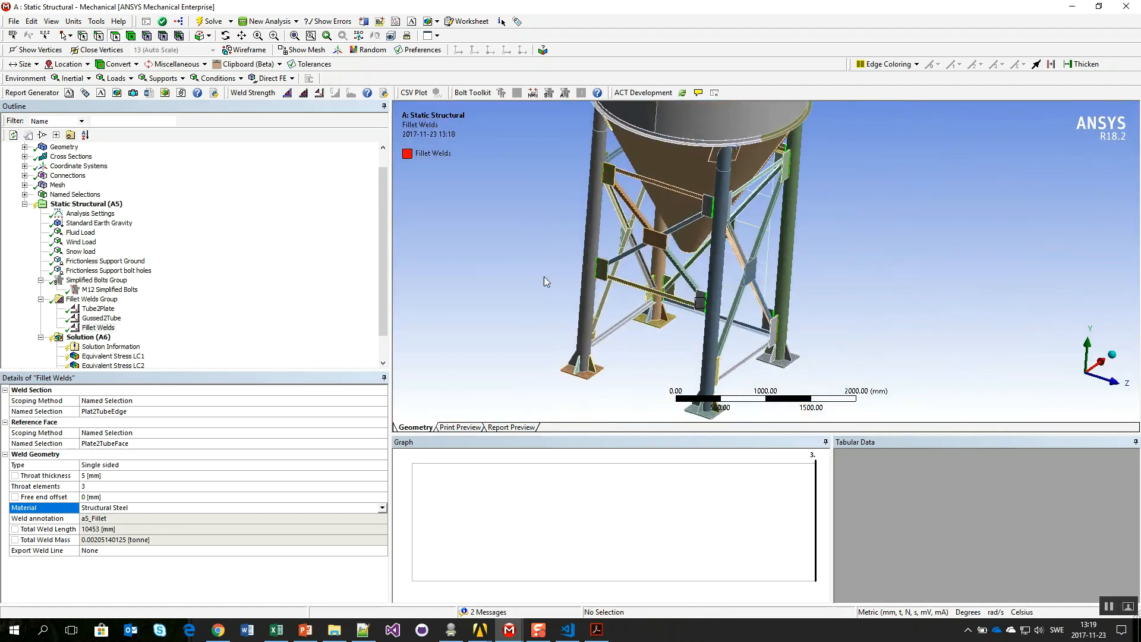
Step: Rename the plate-to-tube weld Plate2Tube and add another fillet welds object to the group
{"action": "left_click", "coordinate": [91, 328]}
{"action": "type", "text": "Plate2Tube"}
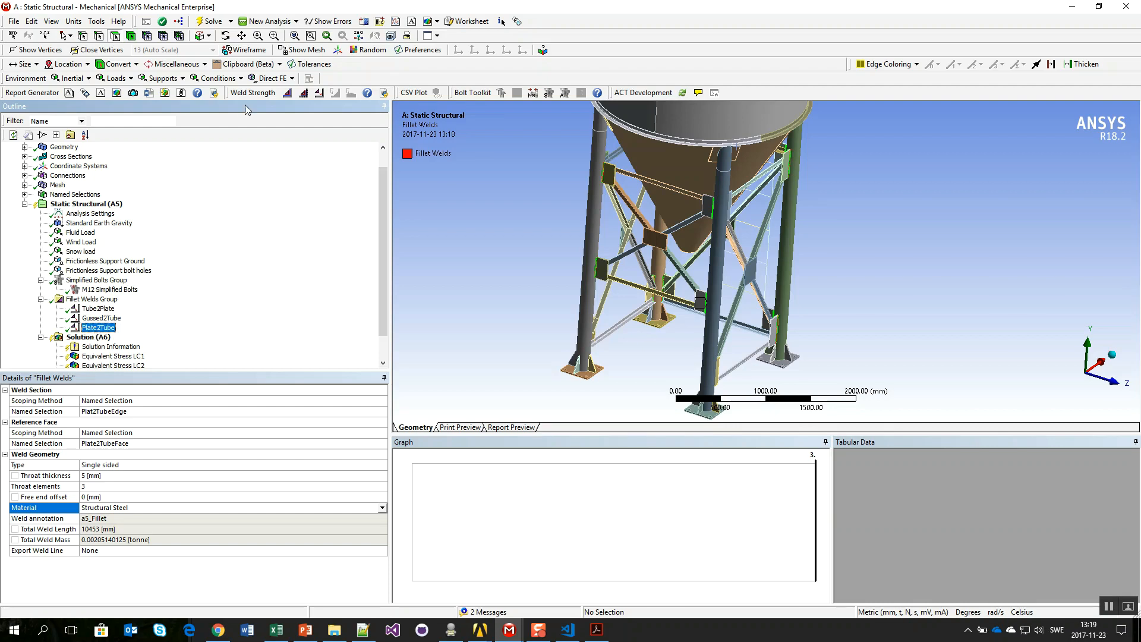
{"action": "key", "text": "Return"}
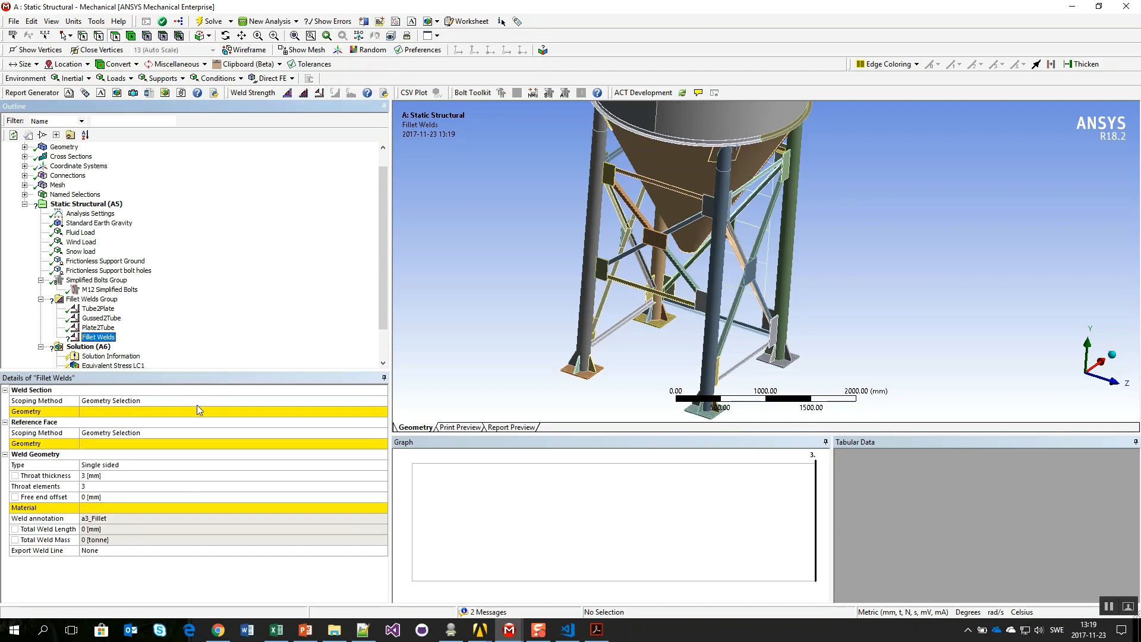
Step: Scope the new weld's section to the Crossmember2PlateEdges named selection and its reference face to Crossmember2PlateFaces
{"action": "left_click", "coordinate": [201, 400]}
{"action": "left_click", "coordinate": [354, 412]}
{"action": "left_click", "coordinate": [382, 411]}
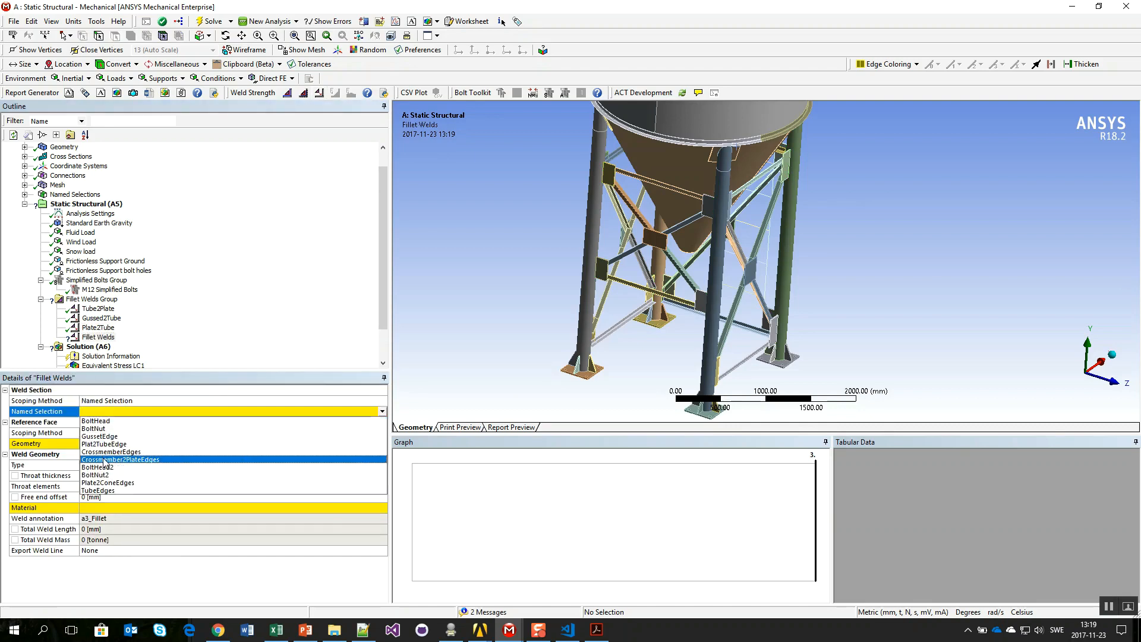
{"action": "left_click", "coordinate": [104, 460]}
{"action": "double_click", "coordinate": [233, 433]}
{"action": "left_click", "coordinate": [361, 444]}
{"action": "left_click", "coordinate": [382, 444]}
{"action": "left_click", "coordinate": [373, 468]}
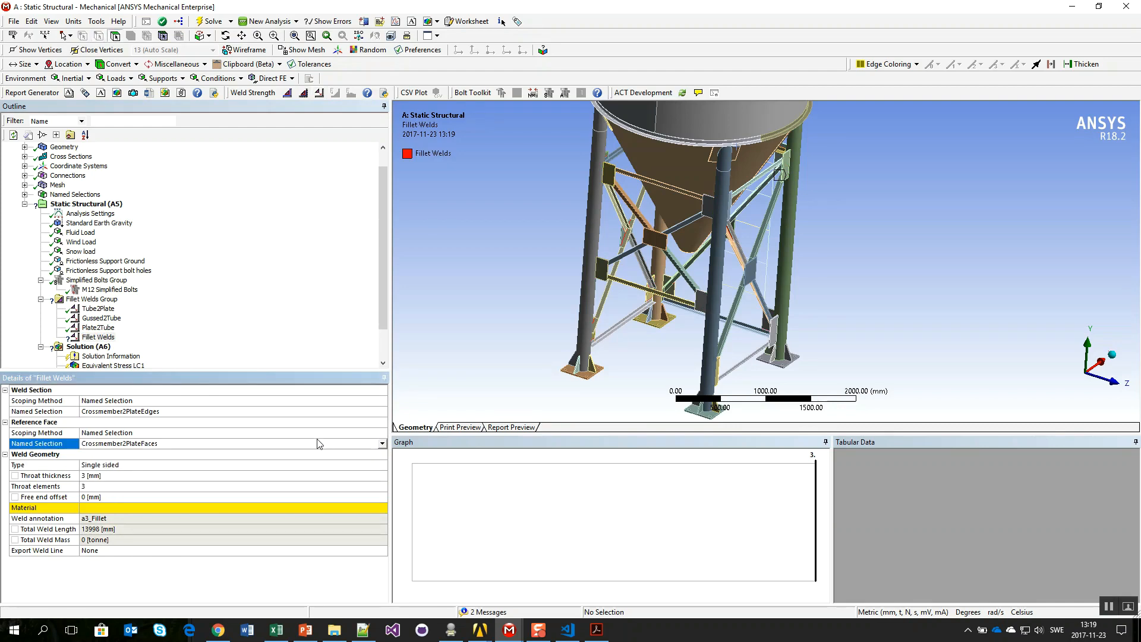
Step: Assign Structural Steel to the crossmember weld and set its throat thickness to 5 mm
{"action": "double_click", "coordinate": [153, 504]}
{"action": "left_click", "coordinate": [131, 476]}
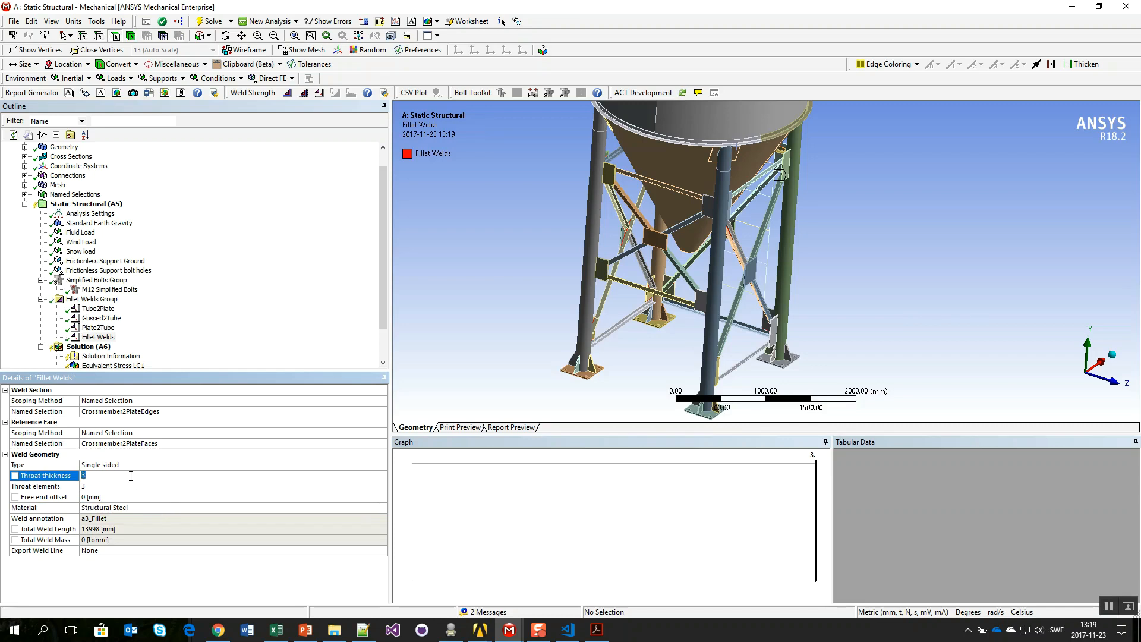
{"action": "key", "text": "Return"}
Step: Set the crossmember weld's number of throat elements to 2
{"action": "middle_click_drag", "start_coordinate": [612, 216], "coordinate": [558, 191]}
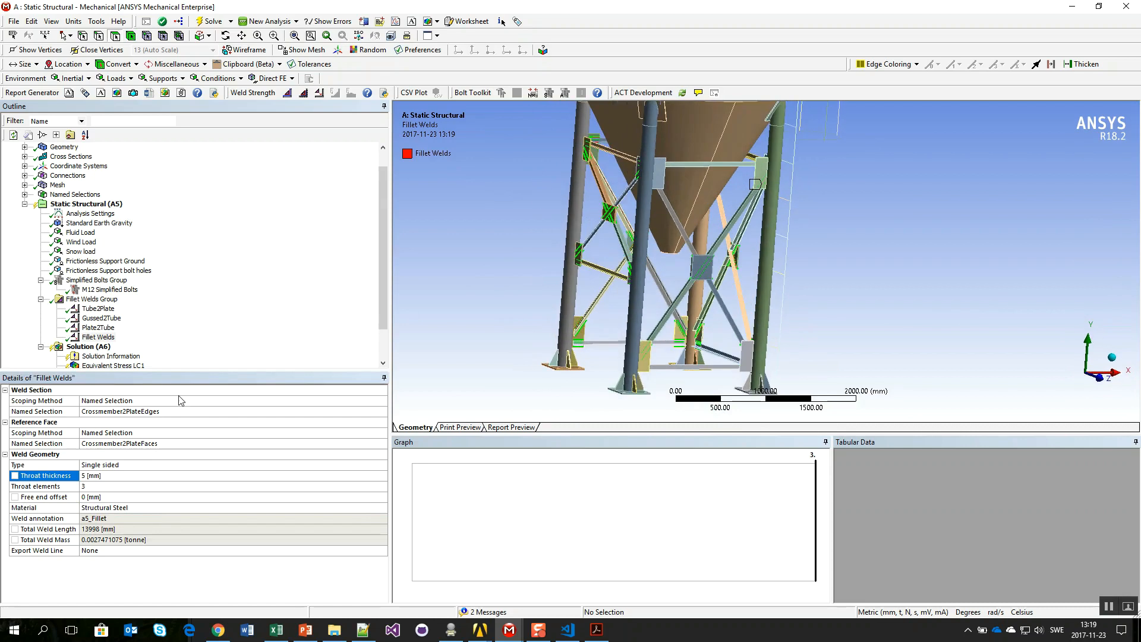
{"action": "left_click", "coordinate": [113, 487]}
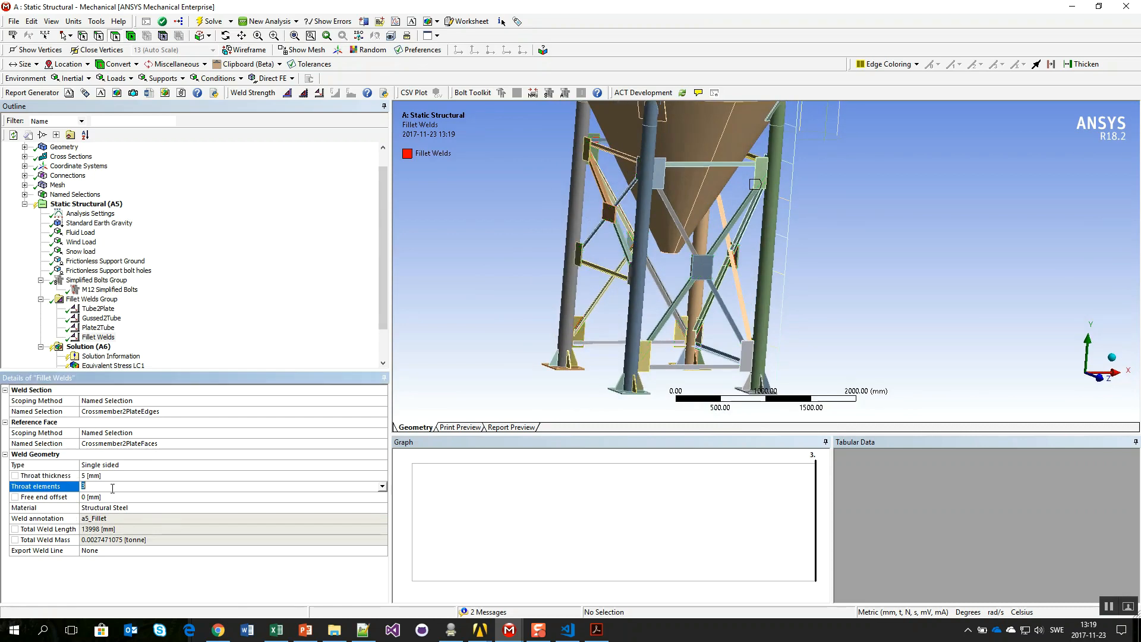
{"action": "left_click", "coordinate": [382, 486]}
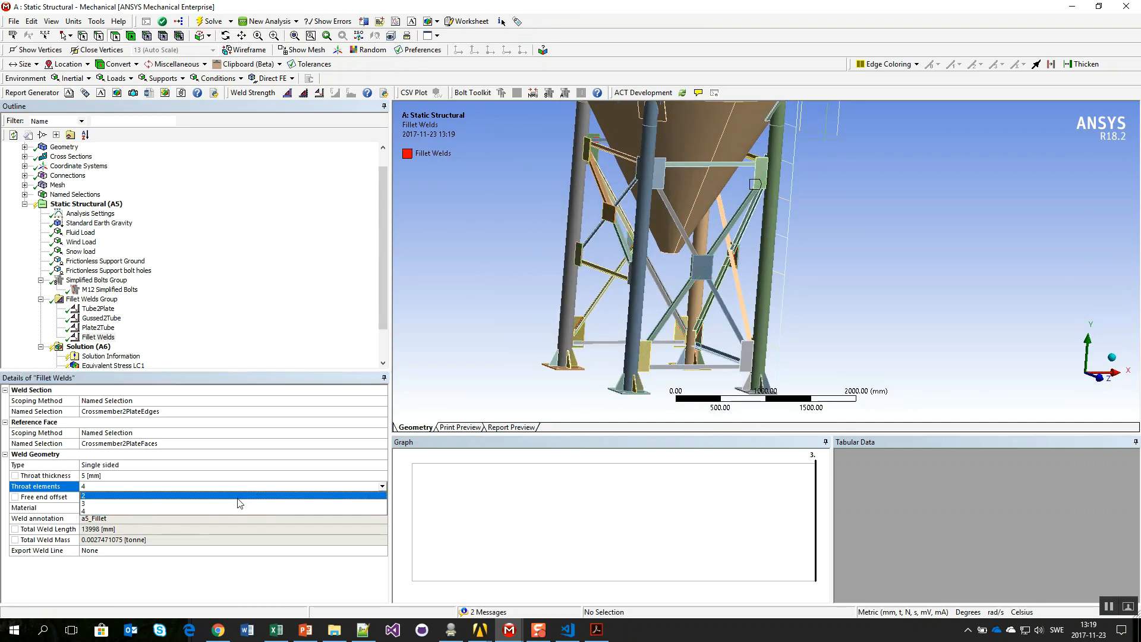
{"action": "left_click", "coordinate": [238, 495]}
Step: Examine the weld edges where the crossmembers overlap a connection plate, including the free ends
{"action": "middle_click_drag", "start_coordinate": [685, 265], "coordinate": [725, 249]}
{"action": "middle_click_drag", "start_coordinate": [602, 200], "coordinate": [624, 247], "text": "ctrl"}
{"action": "scroll", "coordinate": [570, 297], "scroll_direction": "up", "scroll_amount": 5}
{"action": "middle_click_drag", "start_coordinate": [529, 265], "coordinate": [639, 220], "text": "ctrl"}
{"action": "scroll", "coordinate": [505, 280], "scroll_direction": "up", "scroll_amount": 5}
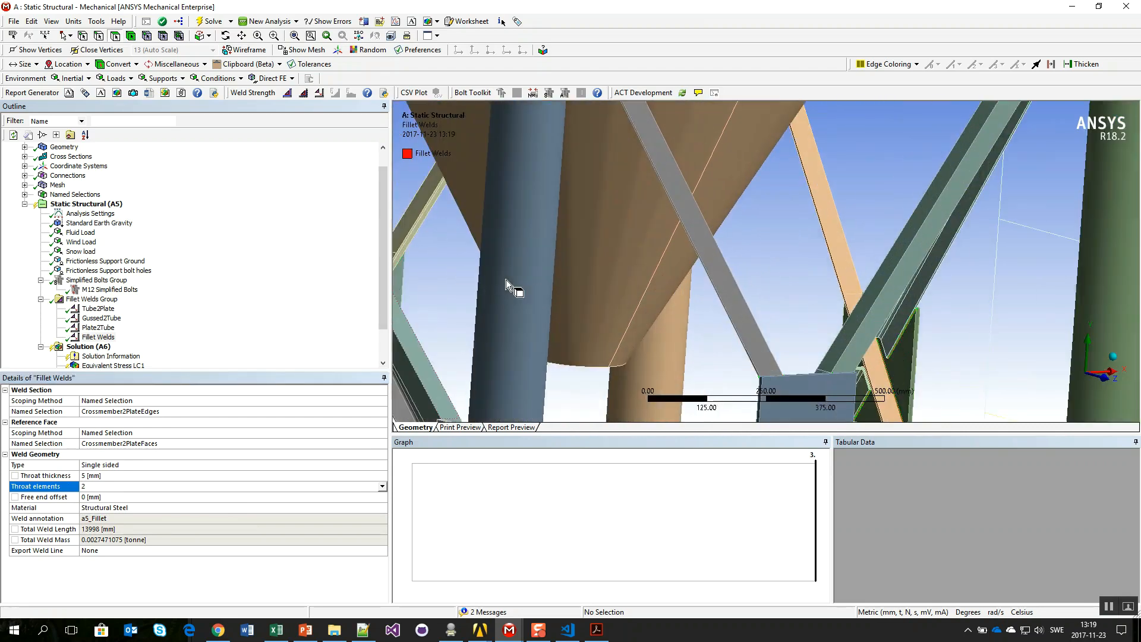
{"action": "middle_click_drag", "start_coordinate": [476, 265], "coordinate": [779, 225], "text": "ctrl"}
{"action": "scroll", "coordinate": [776, 226], "scroll_direction": "up", "scroll_amount": 6}
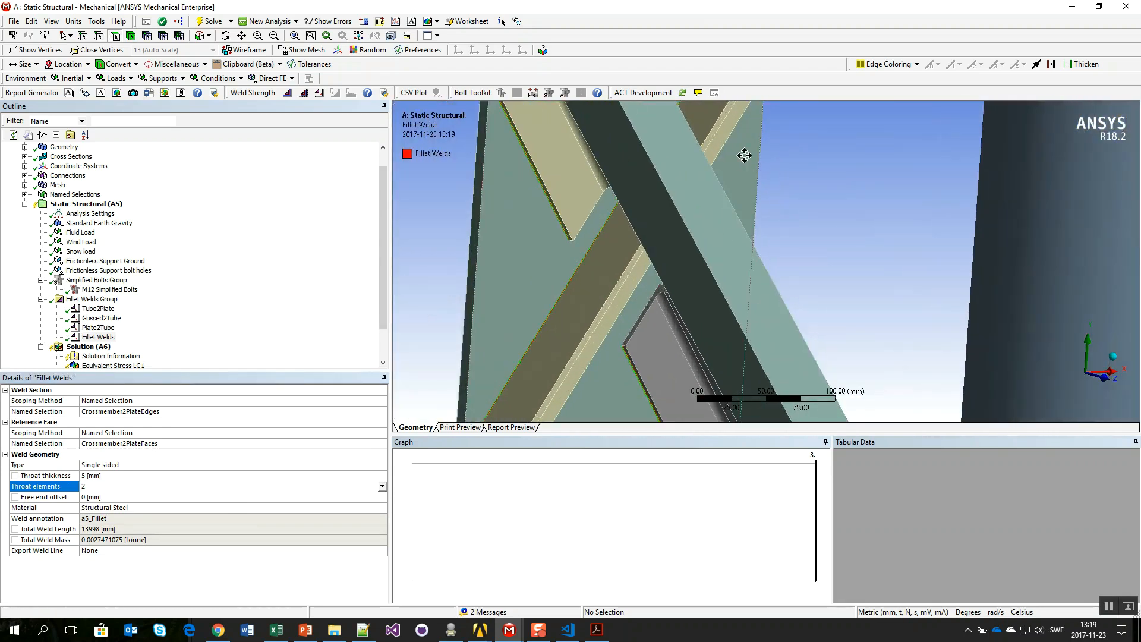
{"action": "middle_click_drag", "start_coordinate": [751, 162], "coordinate": [818, 229], "text": "ctrl"}
{"action": "middle_click_drag", "start_coordinate": [798, 189], "coordinate": [772, 223]}
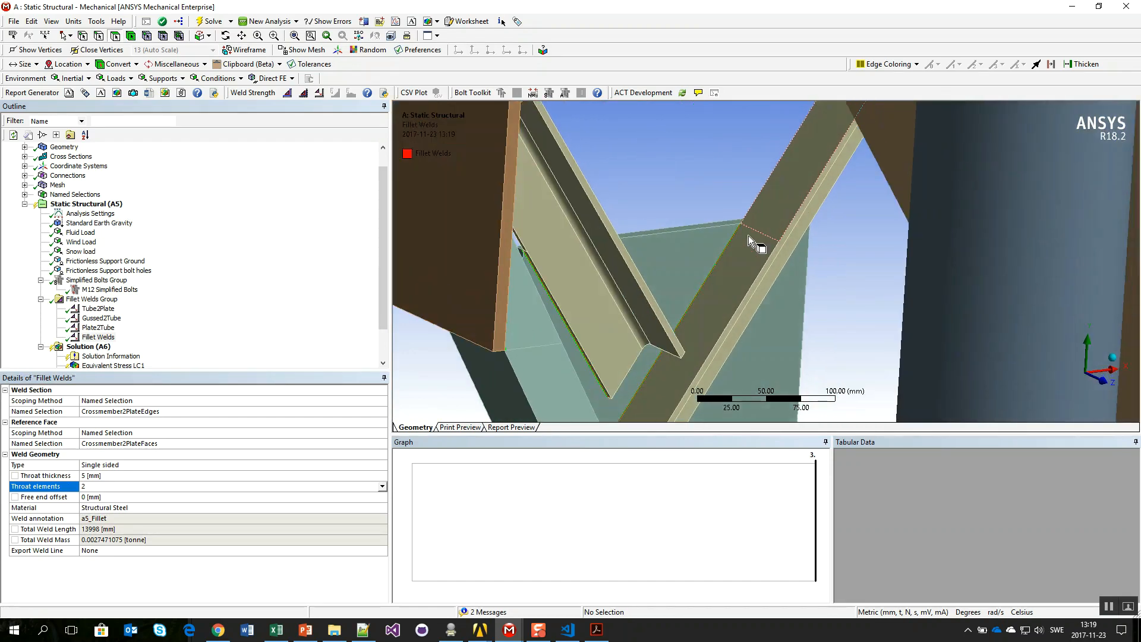
{"action": "scroll", "coordinate": [719, 242], "scroll_direction": "up", "scroll_amount": 4}
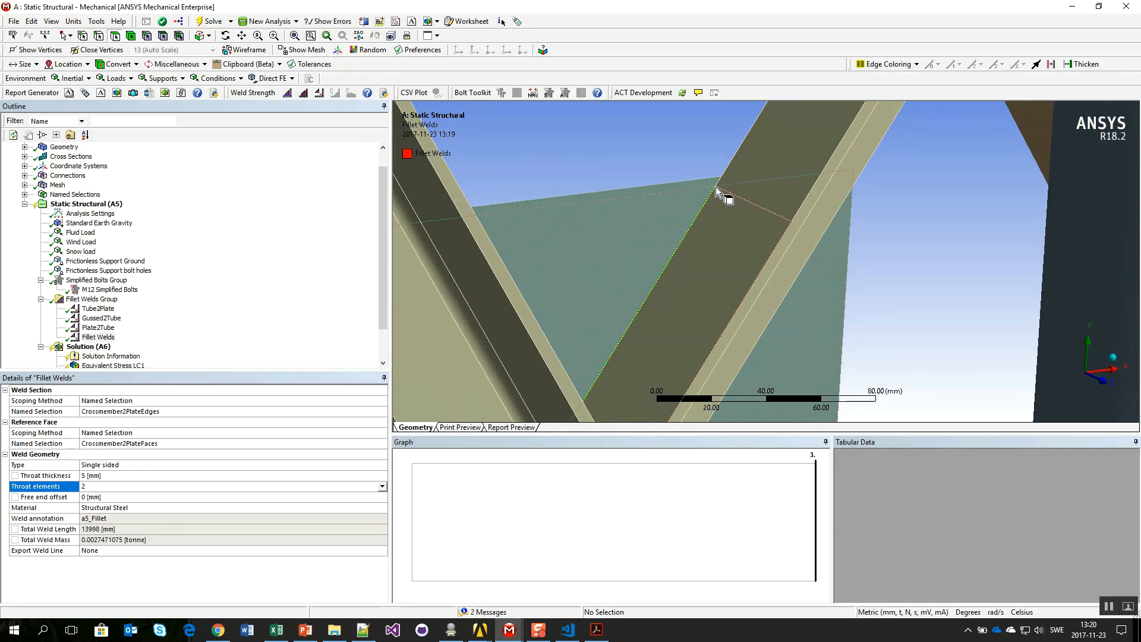
Step: Set the crossmember weld's free end offset to 10 mm and check the weld ends on the crossmembers
{"action": "left_click", "coordinate": [92, 497]}
{"action": "type", "text": "10"}
{"action": "key", "text": "Return"}
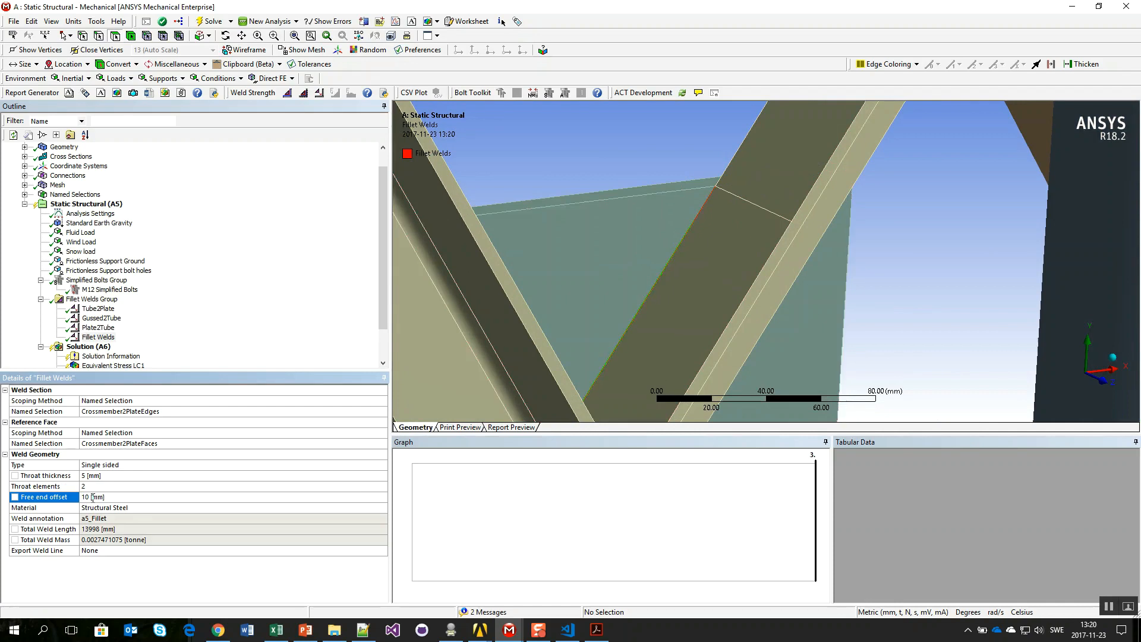
{"action": "scroll", "coordinate": [618, 273], "scroll_direction": "down", "scroll_amount": 5}
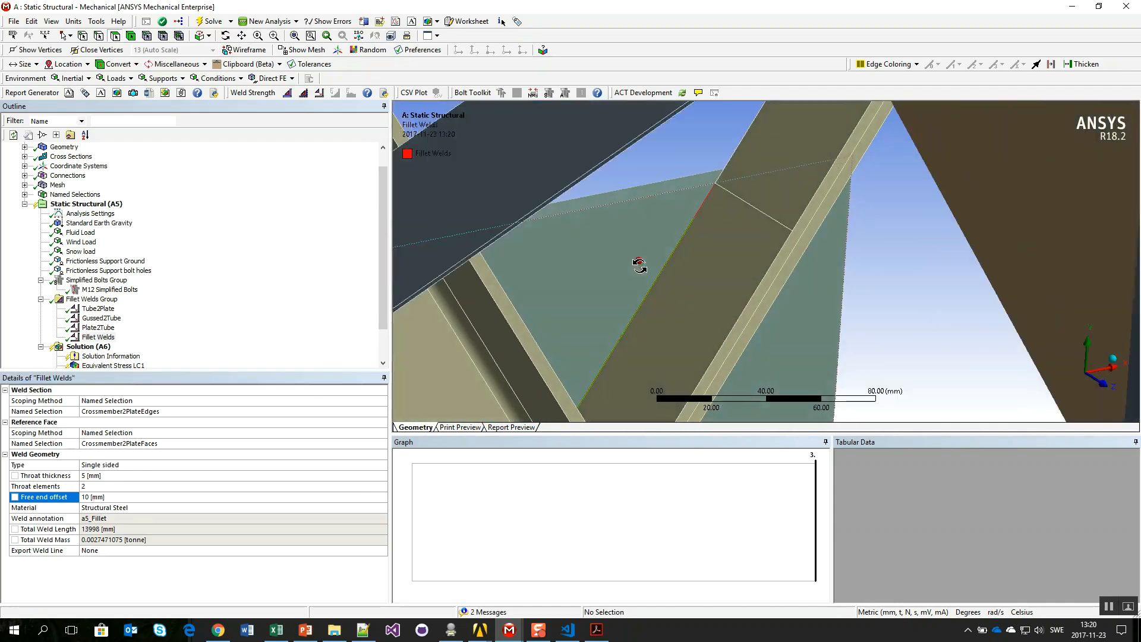
{"action": "middle_click_drag", "start_coordinate": [639, 266], "coordinate": [684, 220]}
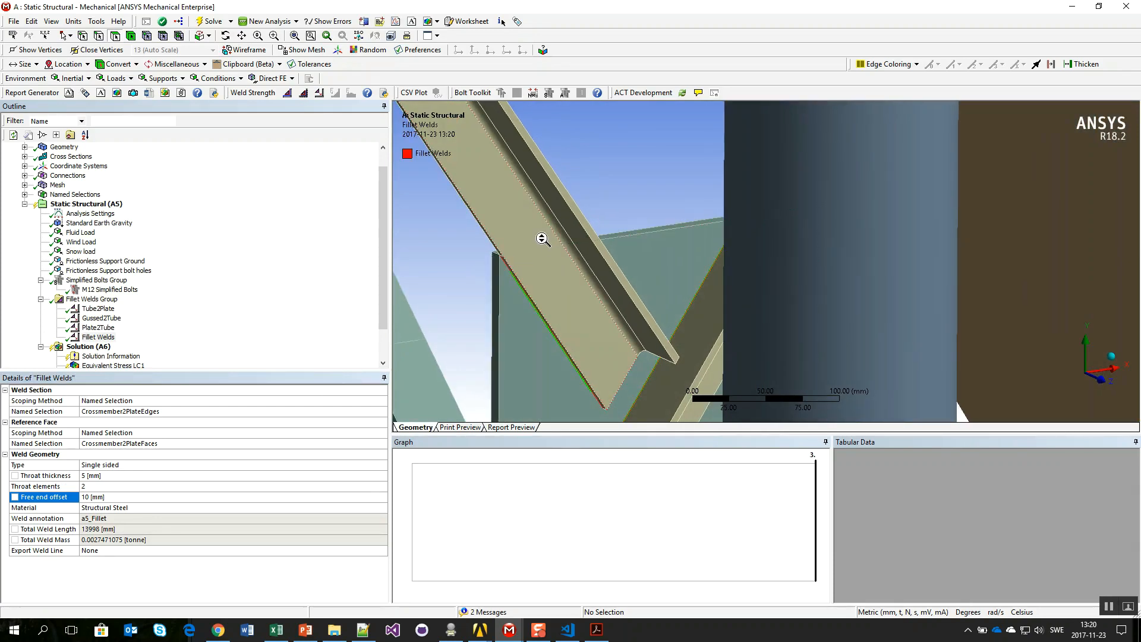
{"action": "scroll", "coordinate": [544, 238], "scroll_direction": "down", "scroll_amount": 5}
{"action": "scroll", "coordinate": [620, 235], "scroll_direction": "down", "scroll_amount": 3}
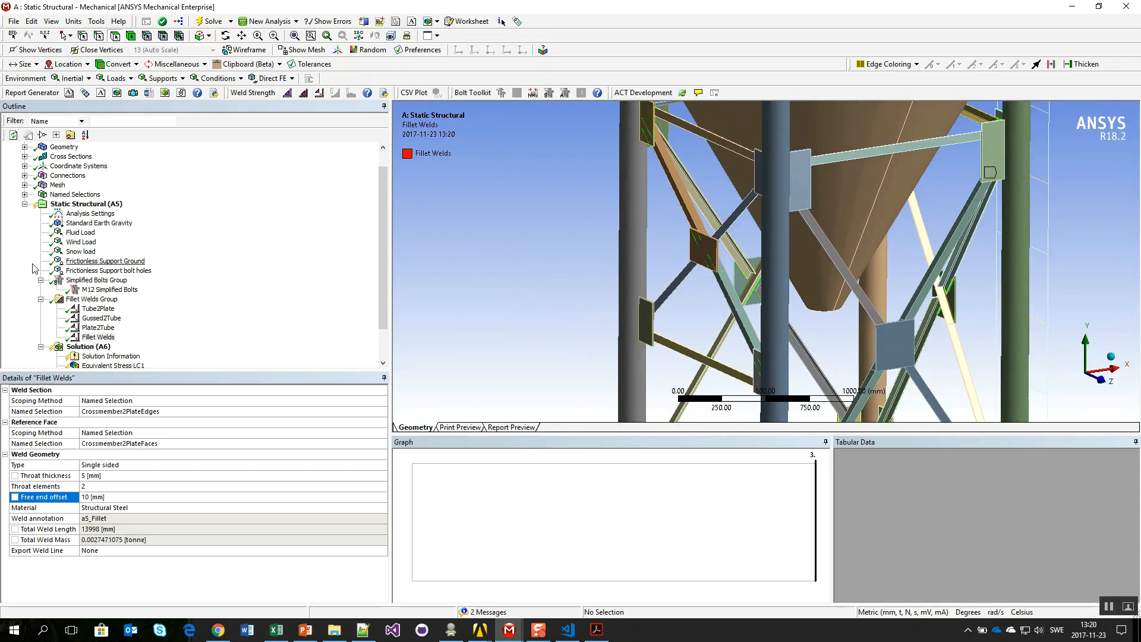
Step: Rename the crossmember fillet weld Crossmember2Plate
{"action": "left_click", "coordinate": [89, 337]}
{"action": "left_click", "coordinate": [89, 337]}
{"action": "type", "text": "Crossmembe"}
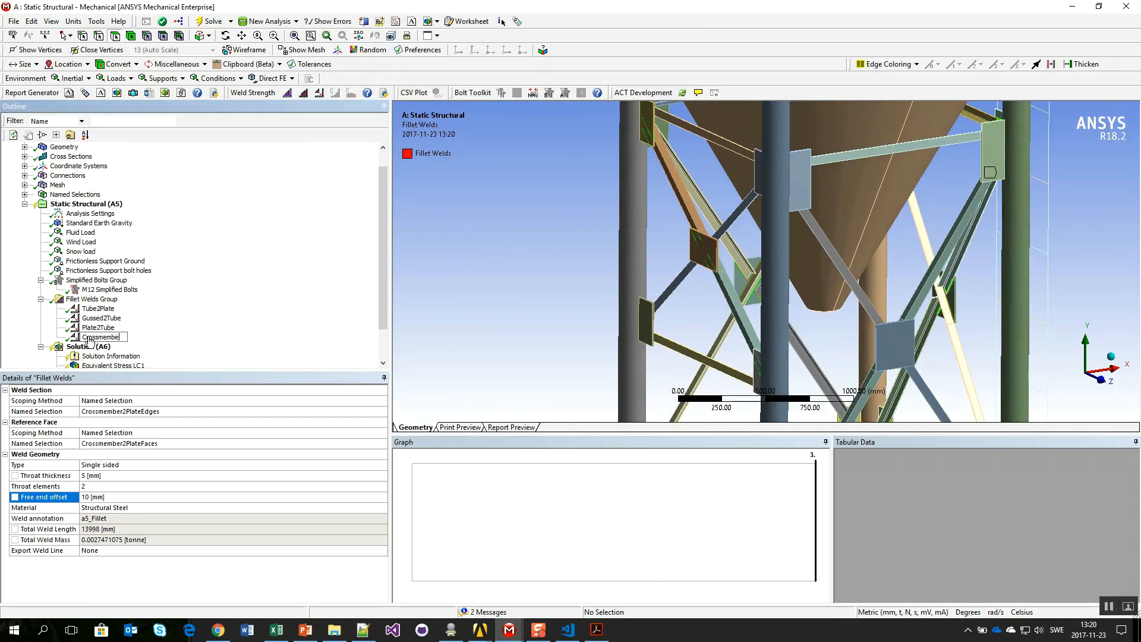
{"action": "type", "text": "r2Plate"}
{"action": "key", "text": "Return"}
Step: Display all four fillet welds together on the wireframe model, and collapse the fillet welds and simplified bolts groups in the outline
{"action": "left_click", "coordinate": [98, 308]}
{"action": "left_click", "coordinate": [112, 337], "text": "shift"}
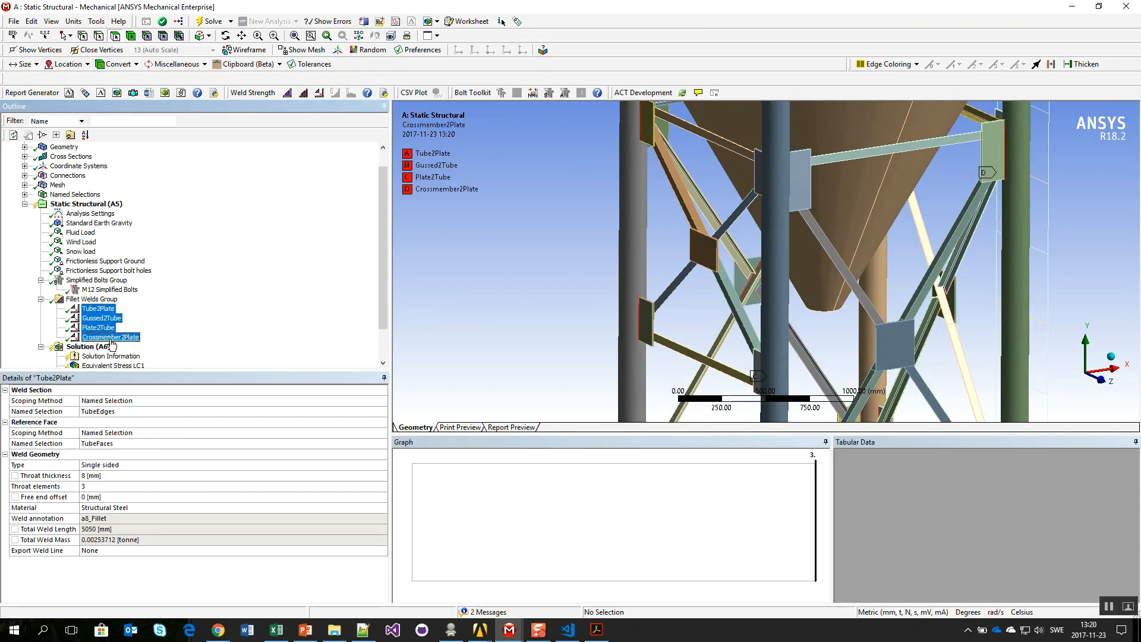
{"action": "left_click", "coordinate": [254, 53]}
{"action": "scroll", "coordinate": [830, 231], "scroll_direction": "down", "scroll_amount": 6}
{"action": "middle_click_drag", "start_coordinate": [830, 240], "coordinate": [769, 233], "text": "ctrl"}
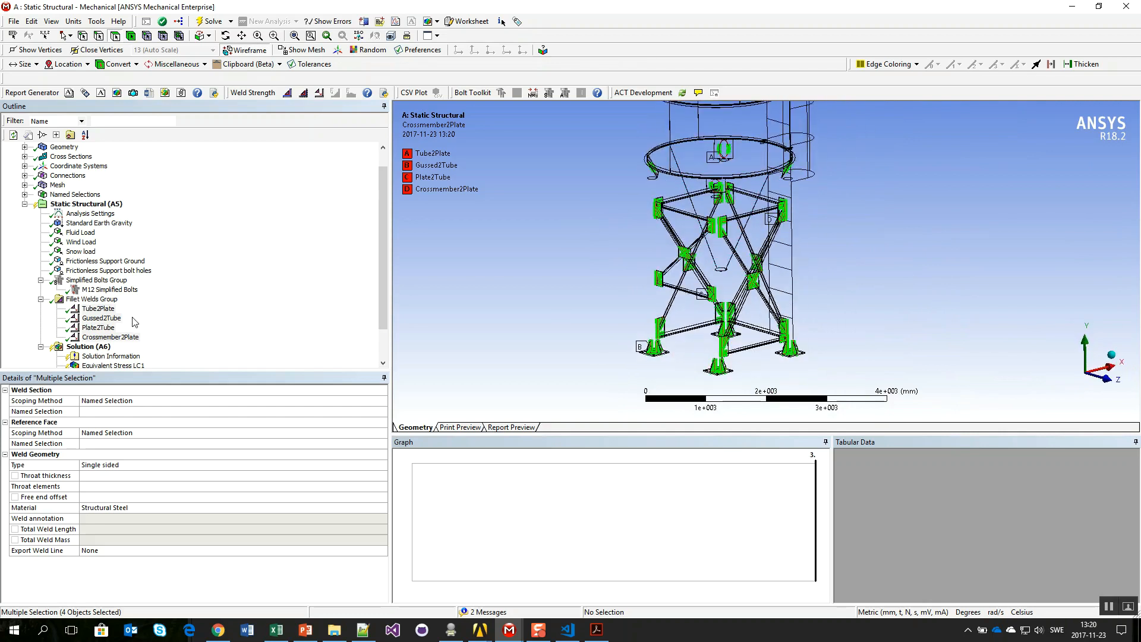
{"action": "left_click", "coordinate": [40, 300]}
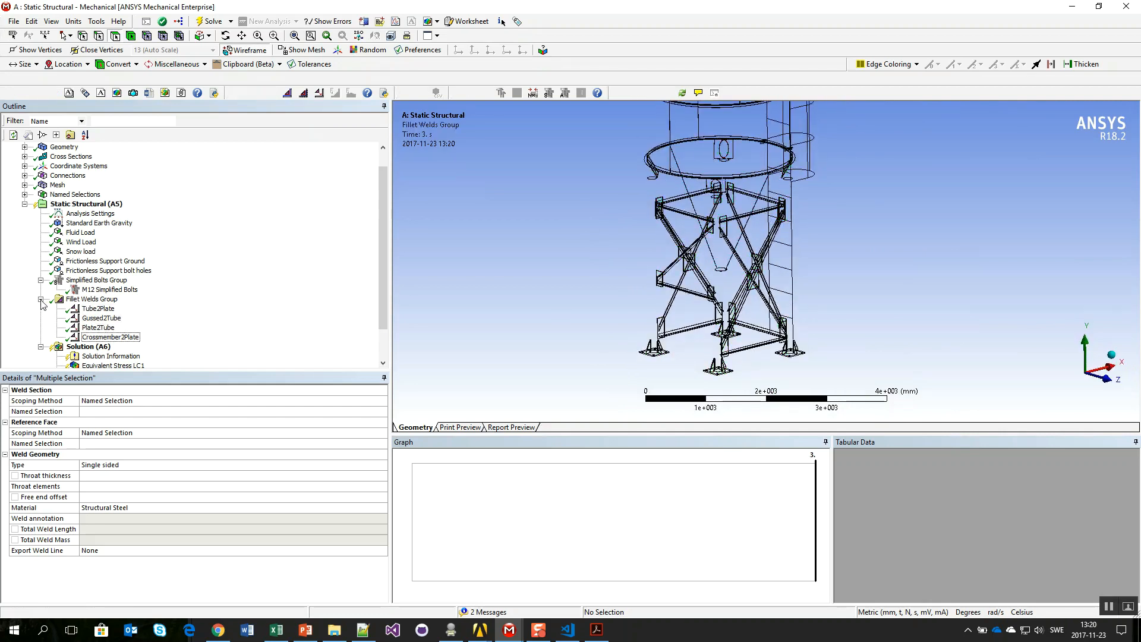
{"action": "left_click", "coordinate": [41, 280]}
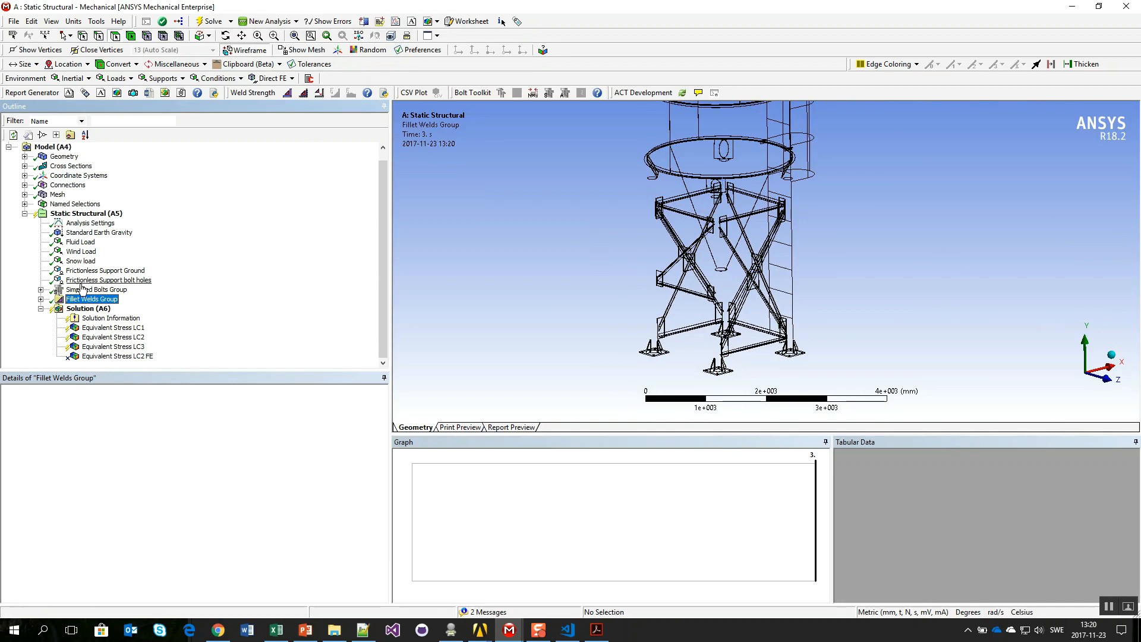
Step: Show the silo shaded instead of wireframe and insert the Report Generator's default report comments and title figure into the project
{"action": "left_click", "coordinate": [263, 51]}
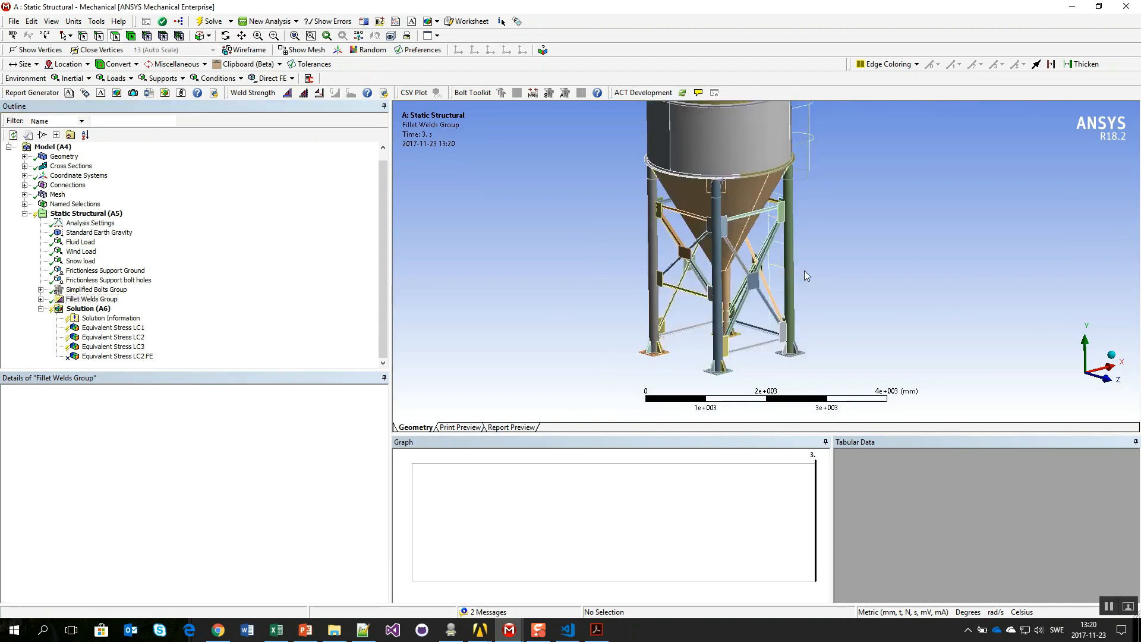
{"action": "scroll", "coordinate": [831, 244], "scroll_direction": "down", "scroll_amount": 2}
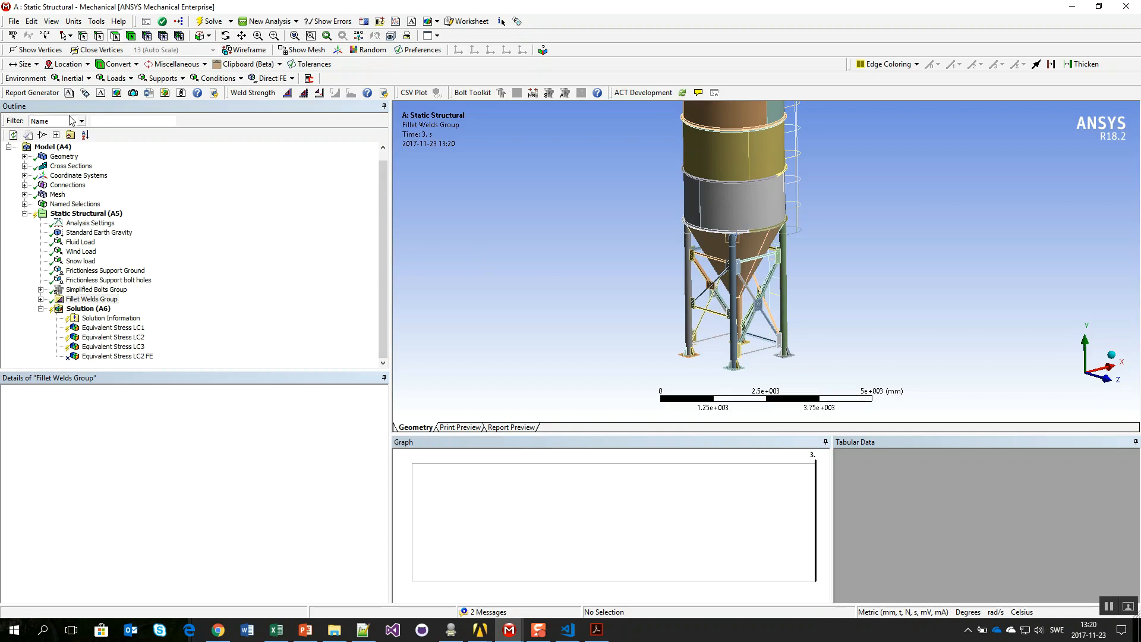
{"action": "left_click", "coordinate": [69, 93]}
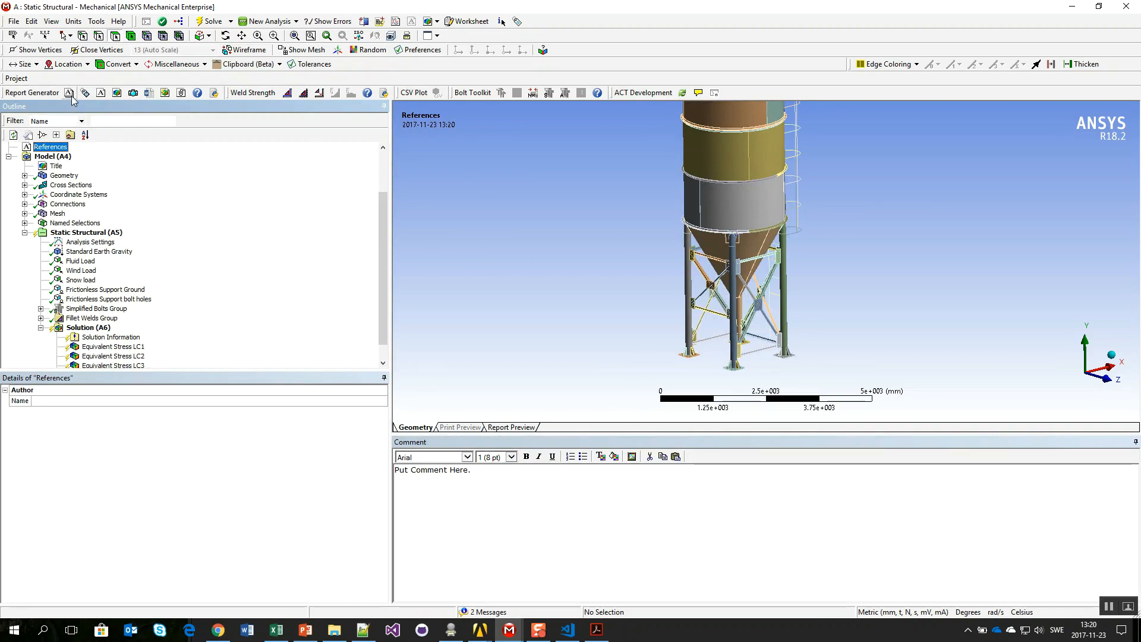
{"action": "left_click", "coordinate": [143, 93]}
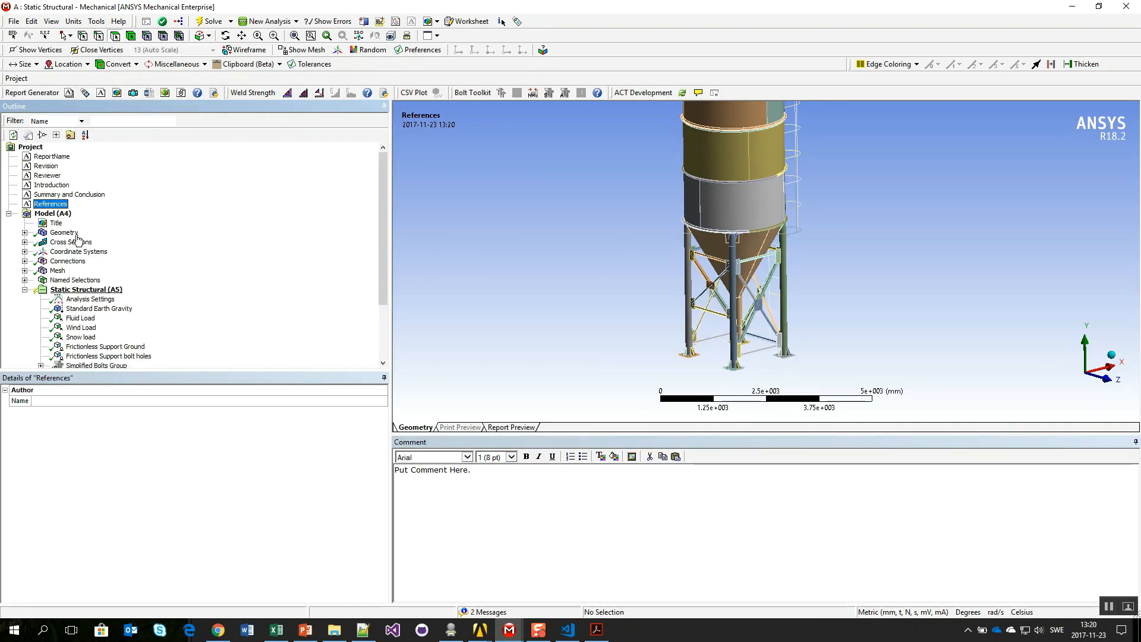
Step: Check the project's title page details and set the report file name in the ReportName comment to Silo demo.docx
{"action": "left_click", "coordinate": [32, 148]}
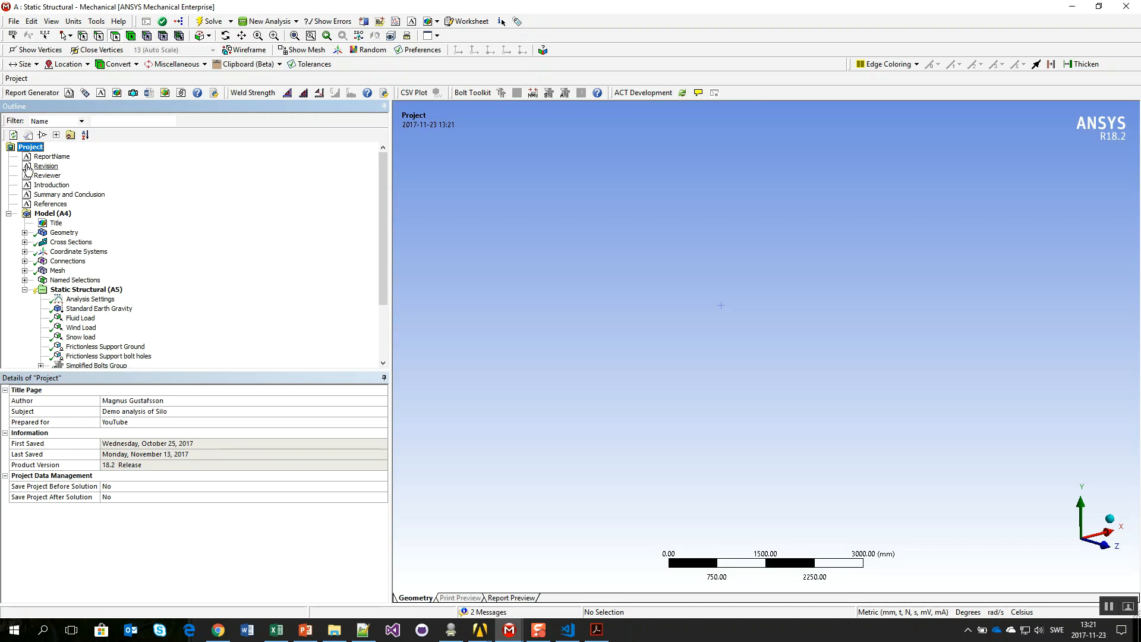
{"action": "left_click", "coordinate": [33, 158]}
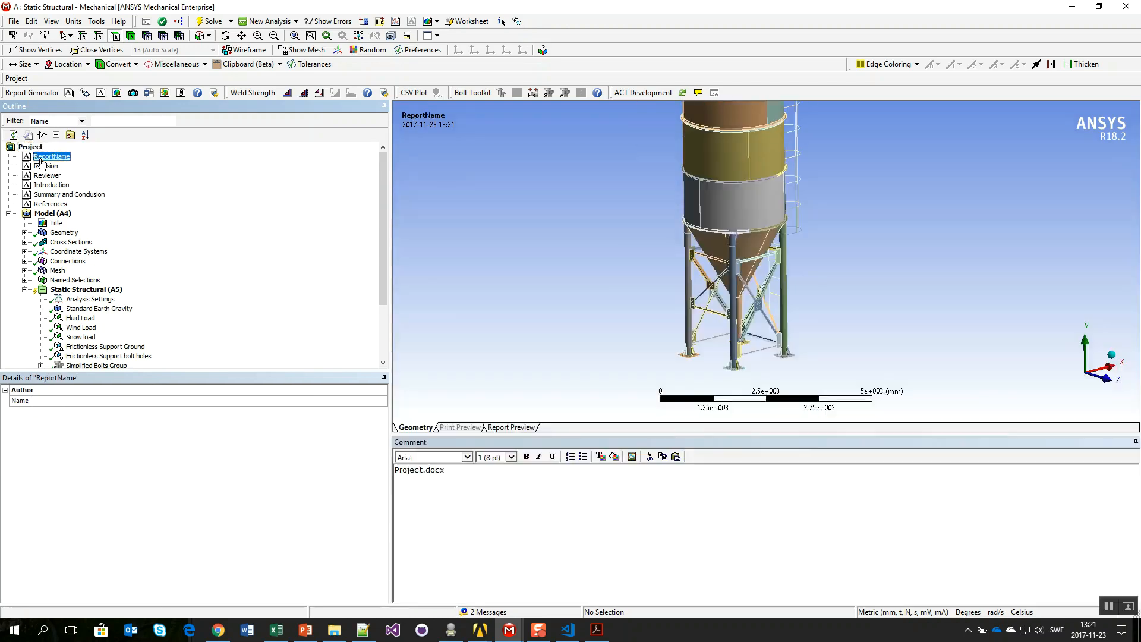
{"action": "double_click", "coordinate": [409, 474]}
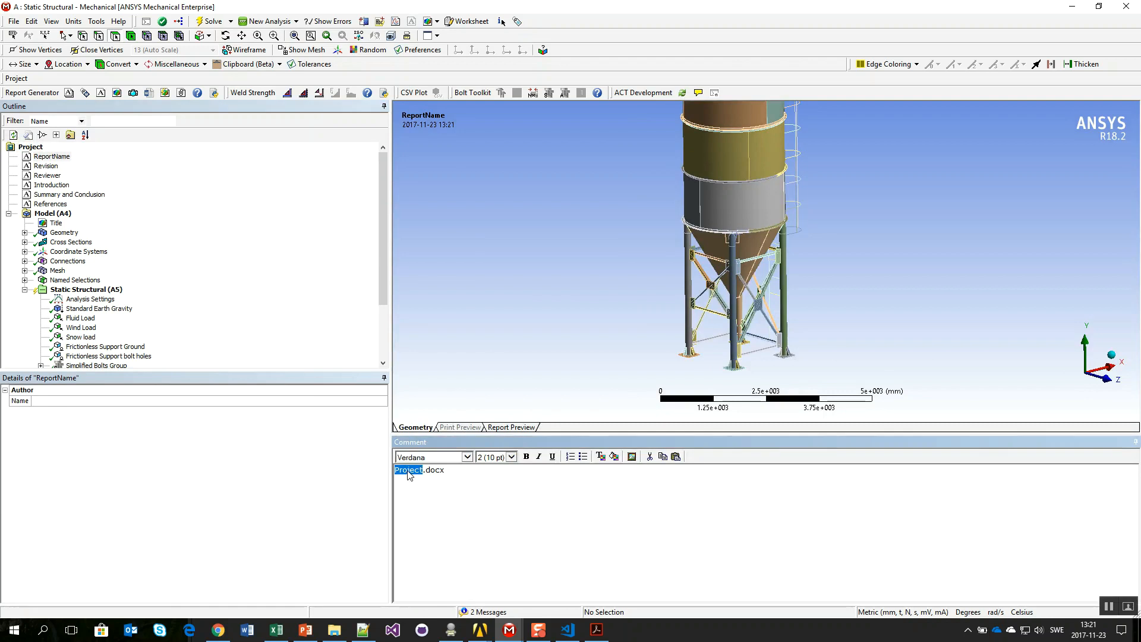
{"action": "type", "text": "Silo demo"}
Step: Review the comment contents of the Revision, Reviewer, Introduction, Summary and Conclusion, and References report entries
{"action": "left_click", "coordinate": [46, 166]}
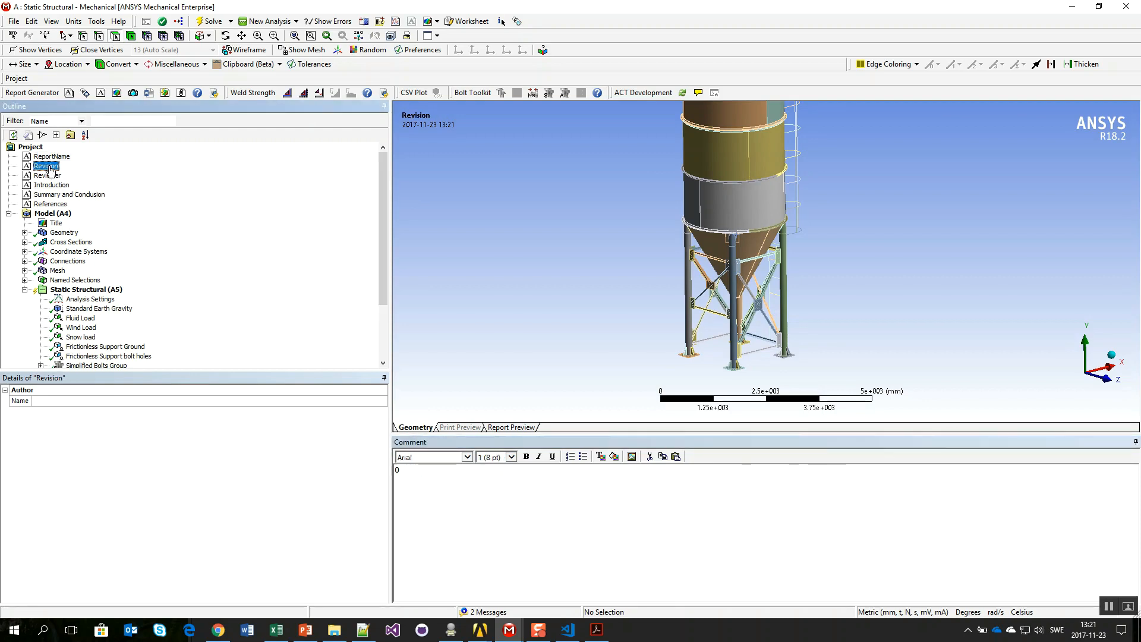
{"action": "left_click", "coordinate": [53, 184]}
{"action": "key", "text": "Up"}
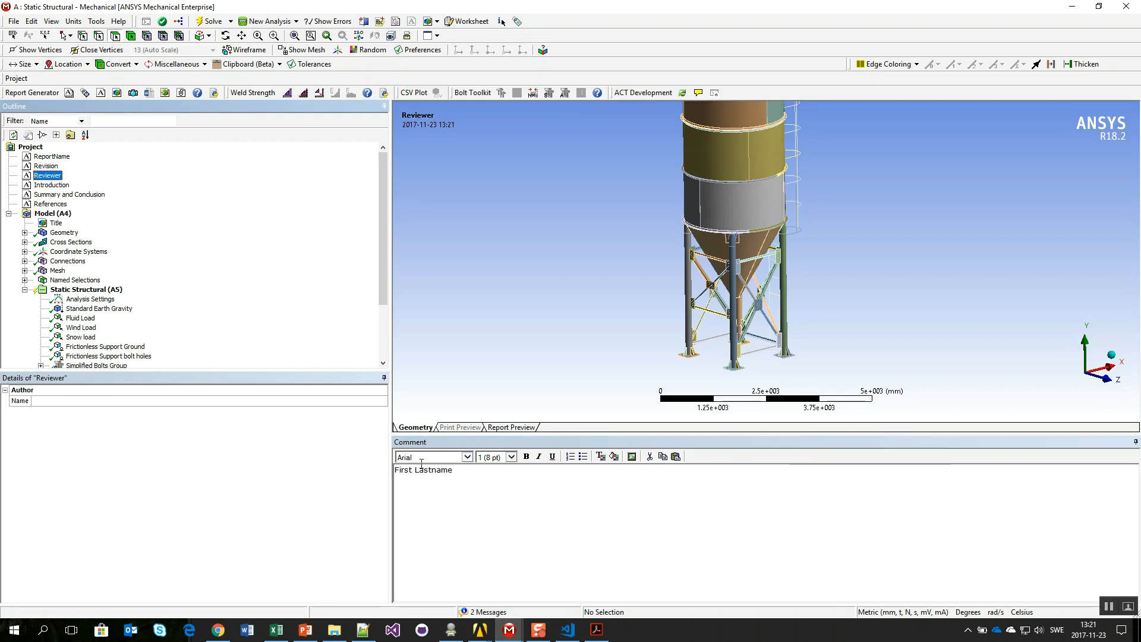
{"action": "left_click", "coordinate": [54, 185]}
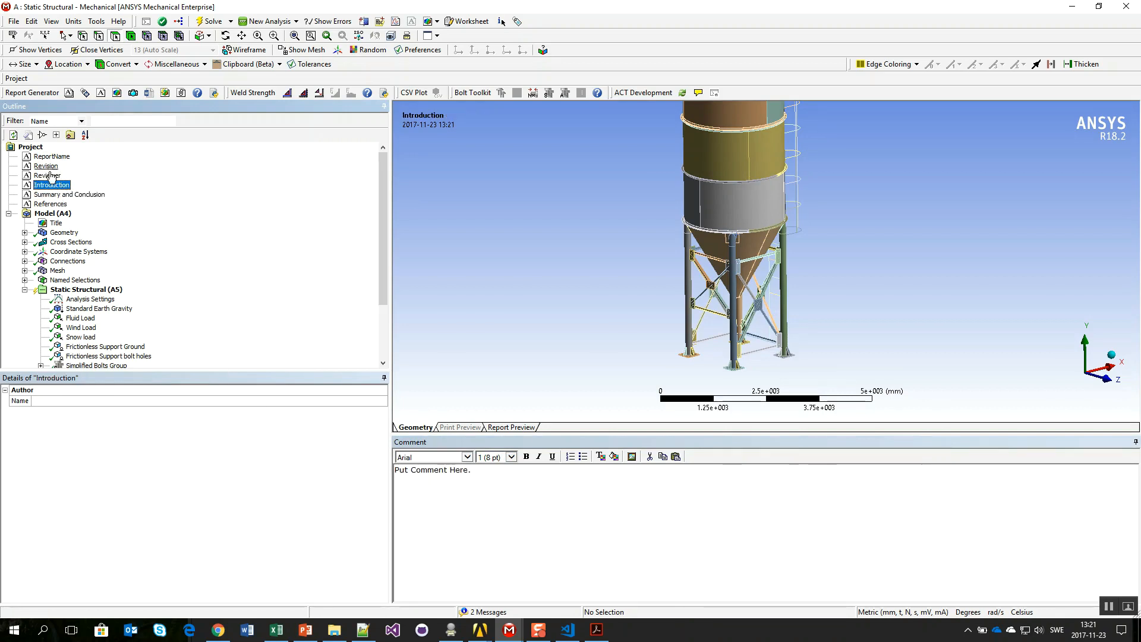
{"action": "left_click", "coordinate": [55, 195]}
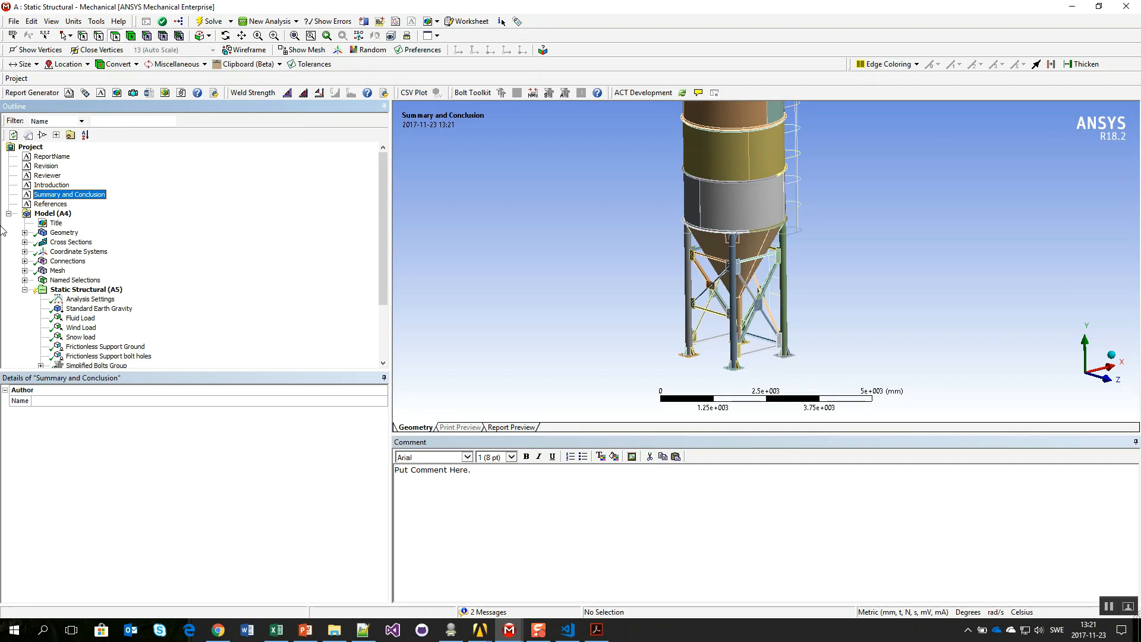
{"action": "left_click", "coordinate": [51, 205]}
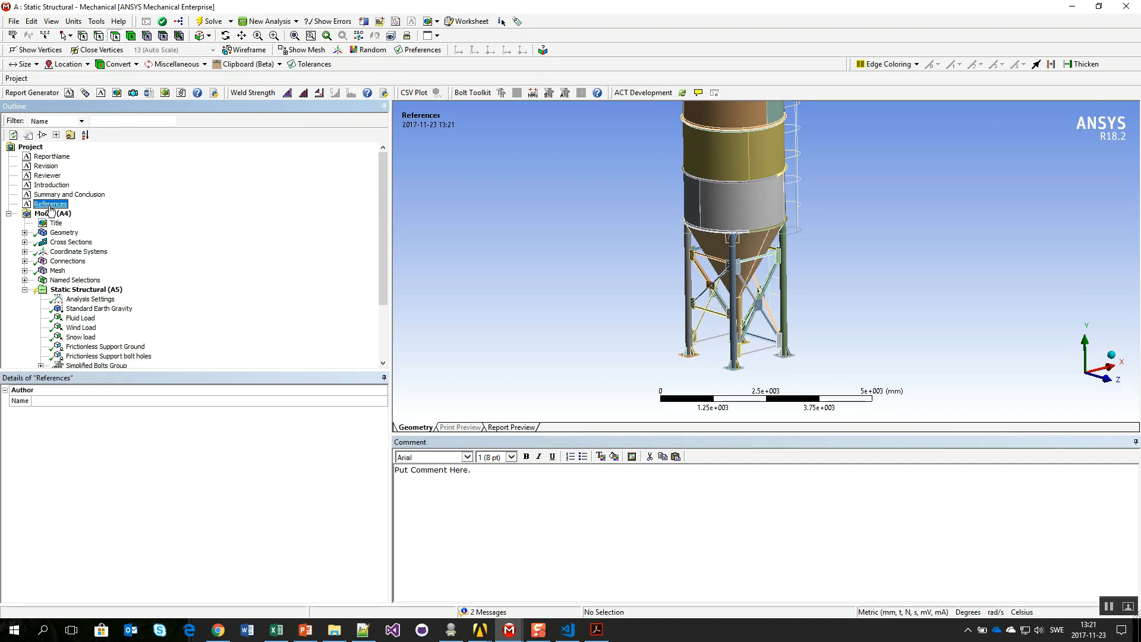
Step: Display the object tags, remove the Report tag from the References comment, and close the tags display
{"action": "left_click", "coordinate": [518, 22]}
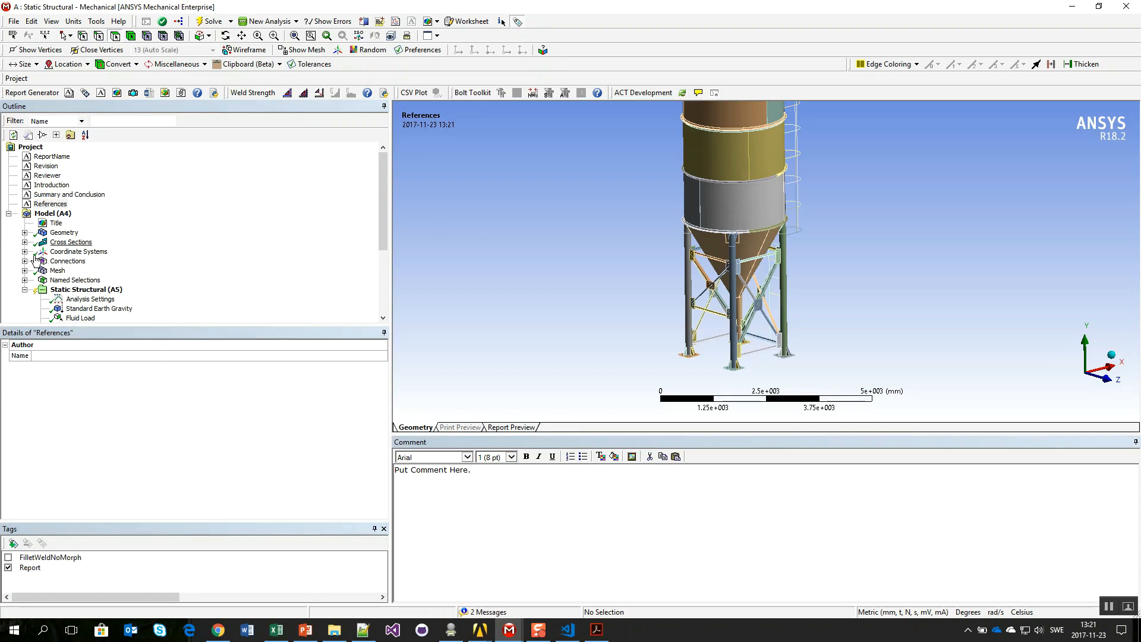
{"action": "left_click", "coordinate": [7, 568]}
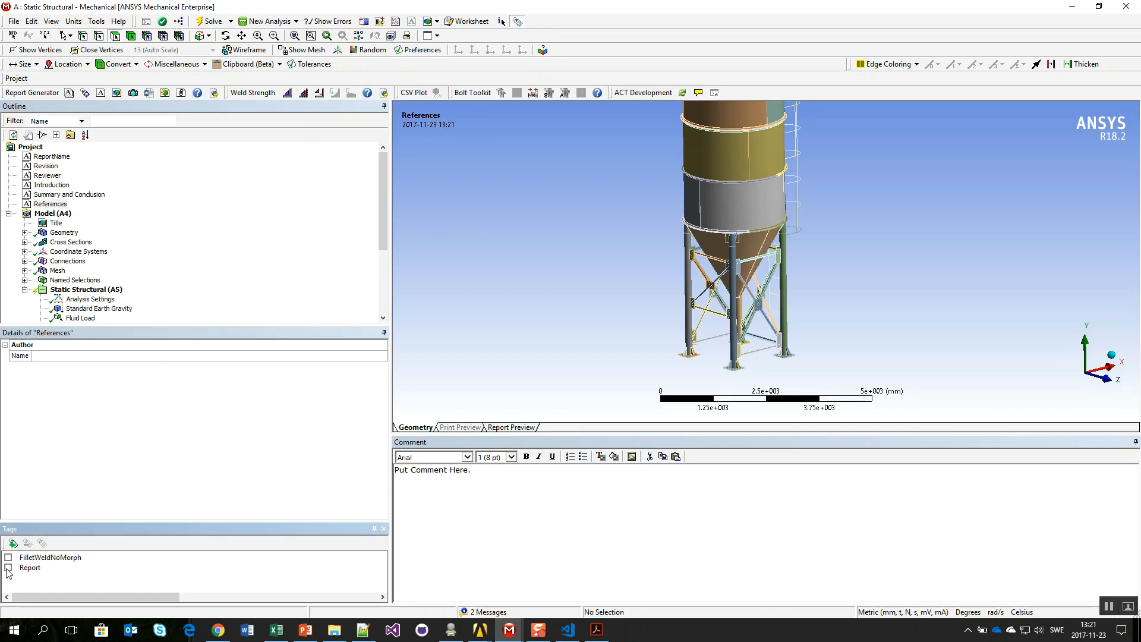
{"action": "left_click", "coordinate": [384, 528]}
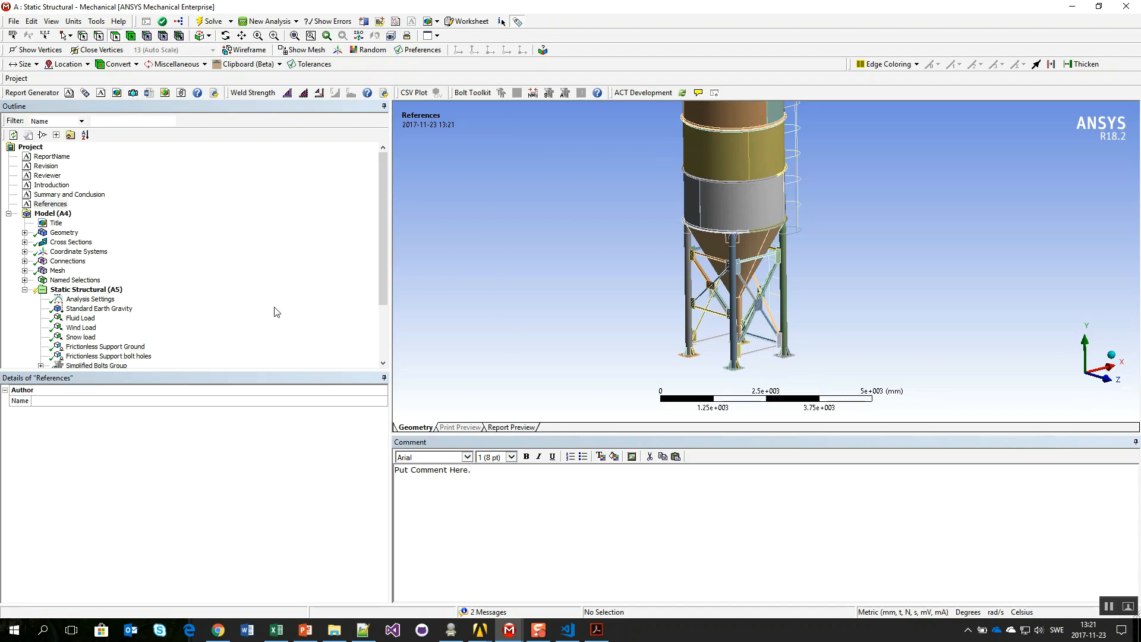
Step: Adjust the Title figure's view to show the whole silo from the support feet to the roof railing
{"action": "left_click", "coordinate": [56, 223]}
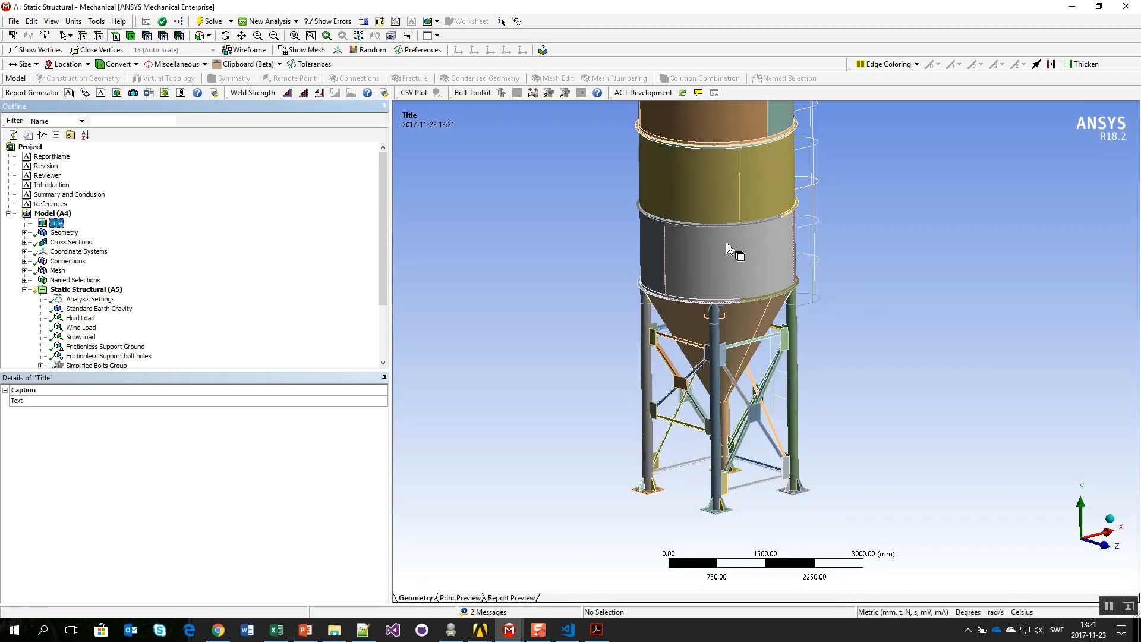
{"action": "scroll", "coordinate": [727, 277], "scroll_direction": "down", "scroll_amount": 5}
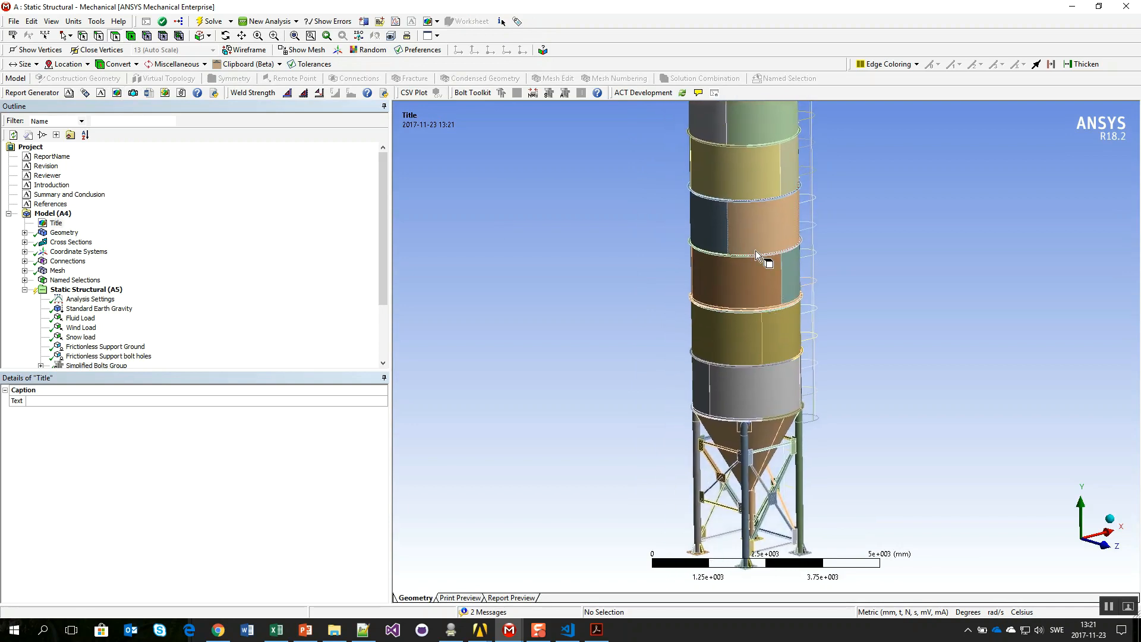
{"action": "middle_click_drag", "start_coordinate": [726, 259], "coordinate": [750, 279]}
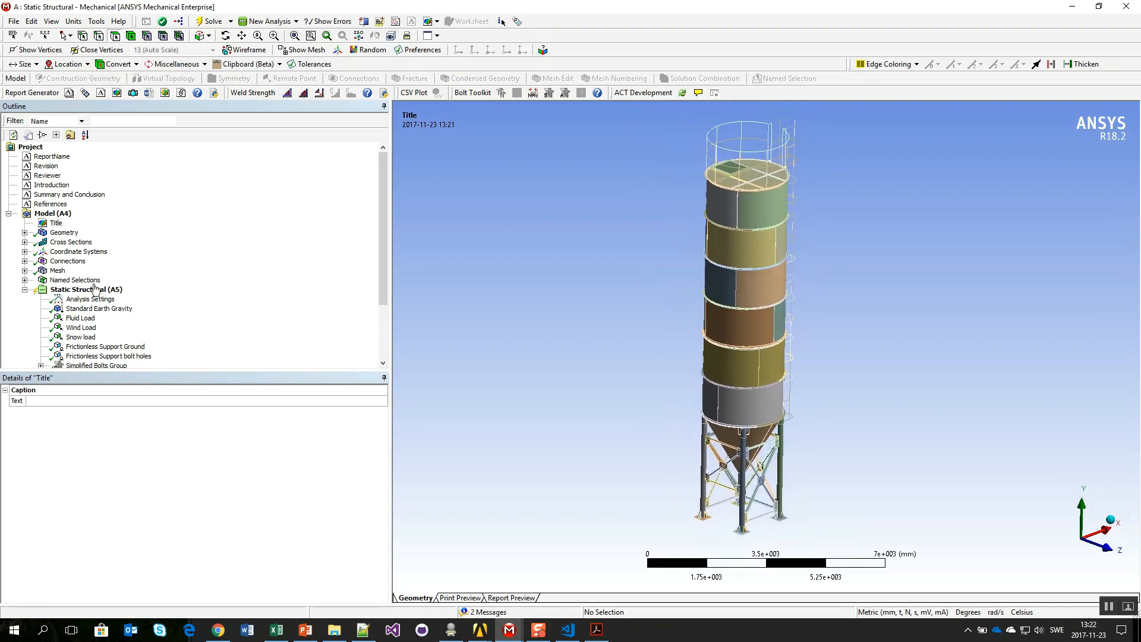
Step: Insert a figure under the Solids geometry group with its view fitted to the entire silo, and collapse the group
{"action": "left_click", "coordinate": [45, 235]}
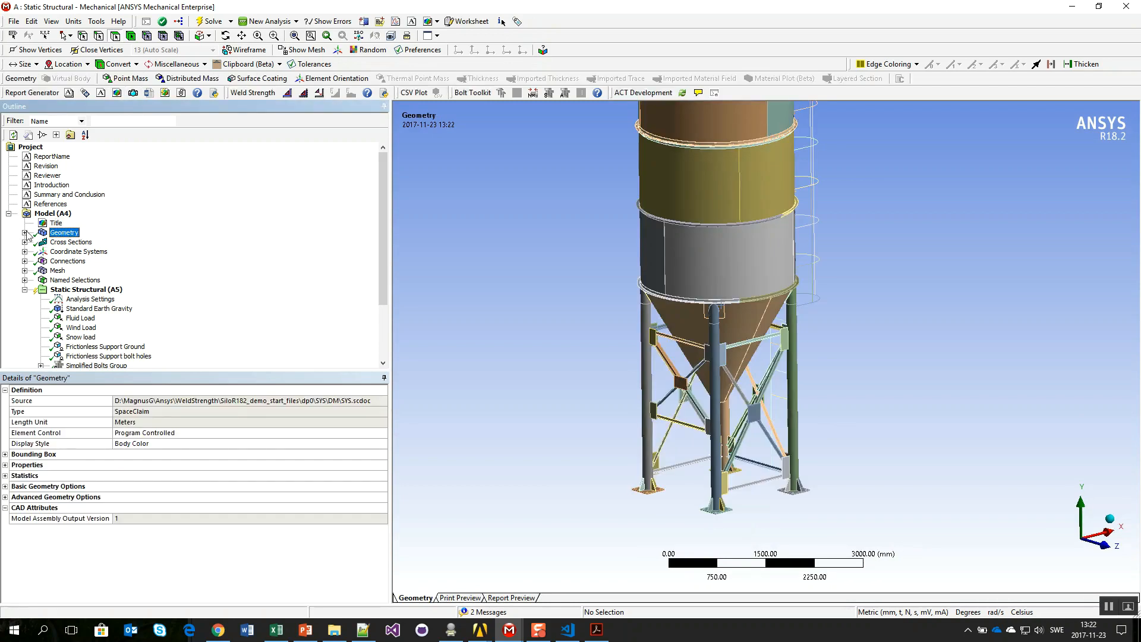
{"action": "left_click", "coordinate": [24, 233]}
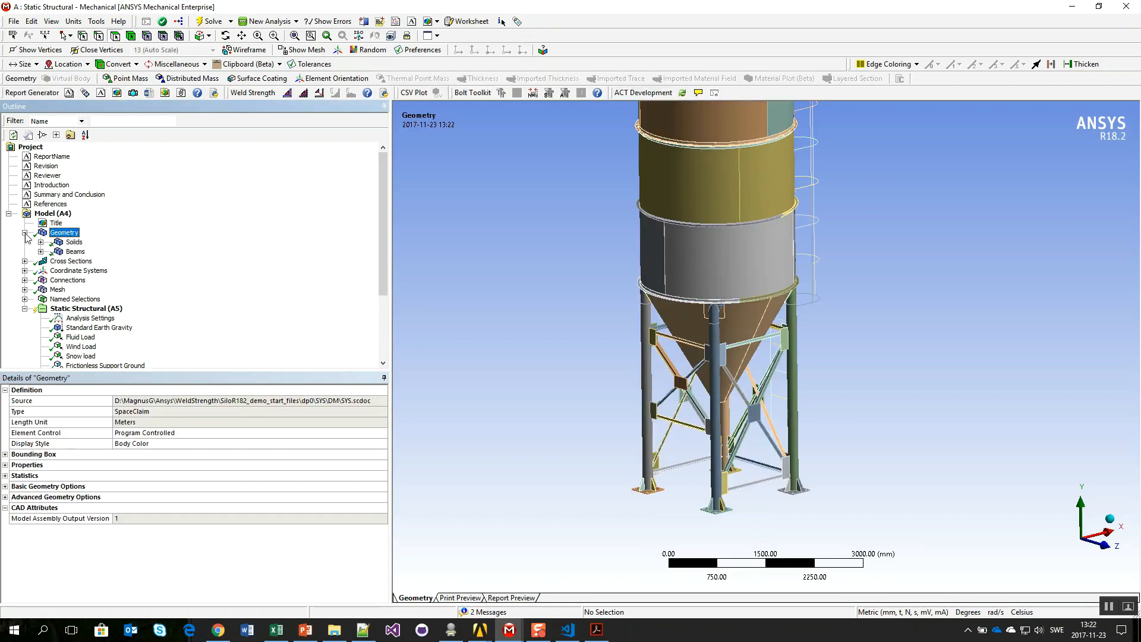
{"action": "left_click", "coordinate": [69, 242]}
{"action": "left_click", "coordinate": [133, 92]}
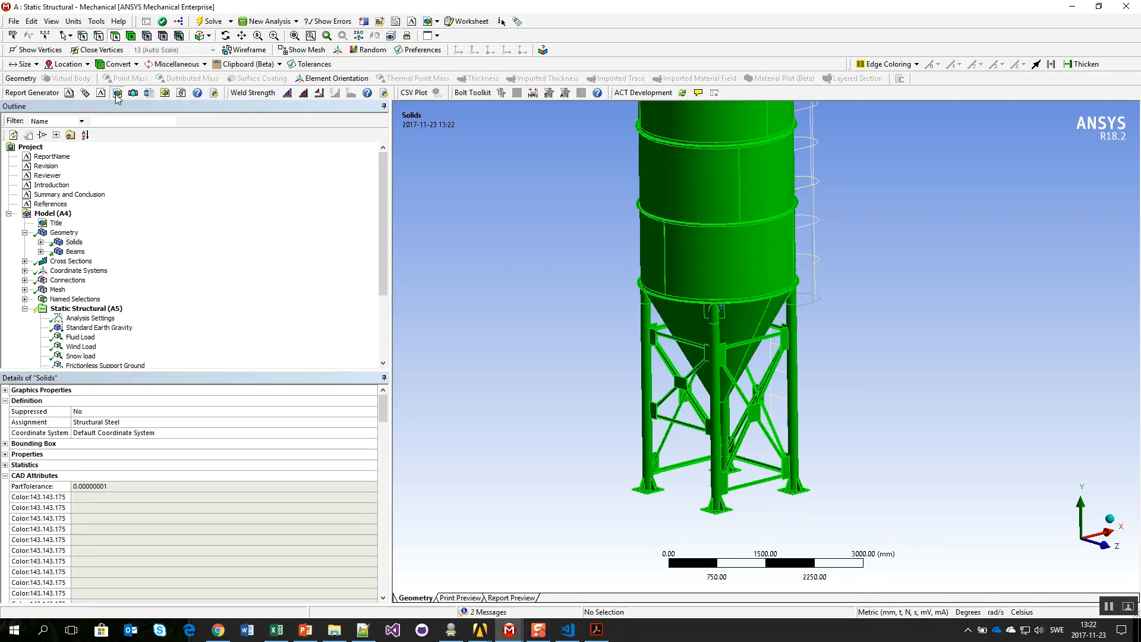
{"action": "scroll", "coordinate": [596, 300], "scroll_direction": "down", "scroll_amount": 4}
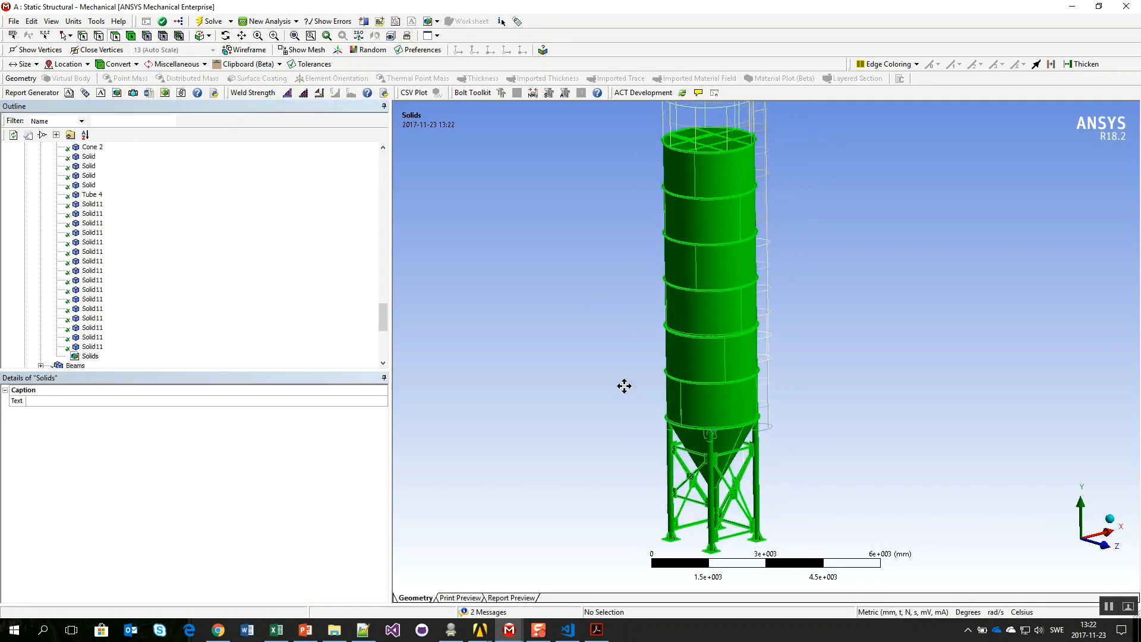
{"action": "scroll", "coordinate": [113, 217], "scroll_direction": "up", "scroll_amount": 10}
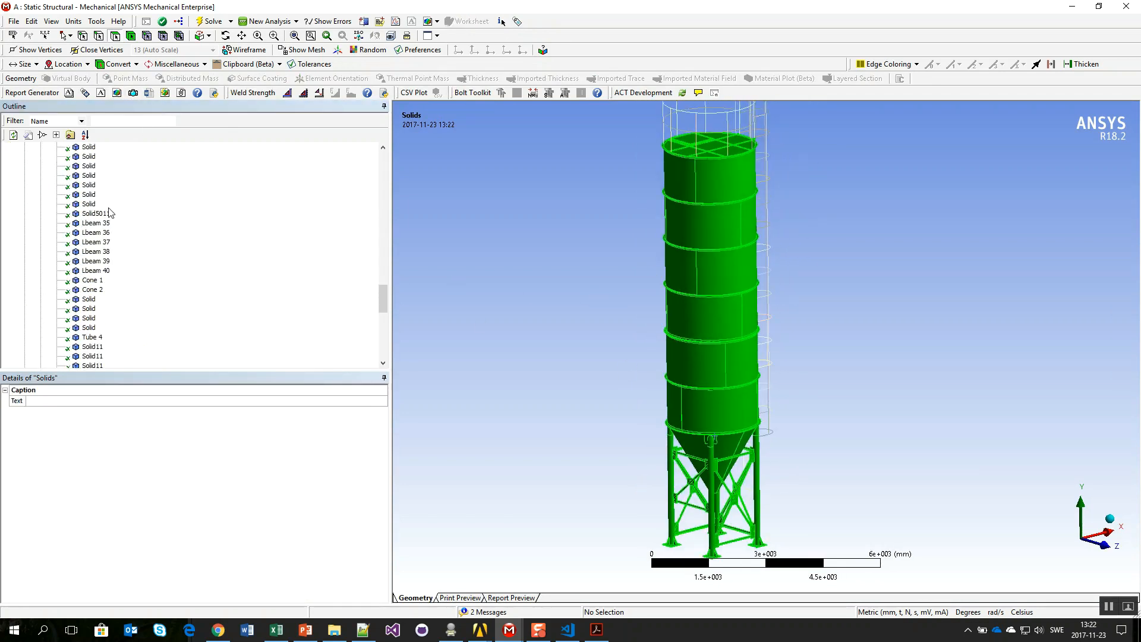
{"action": "scroll", "coordinate": [120, 219], "scroll_direction": "up", "scroll_amount": 10}
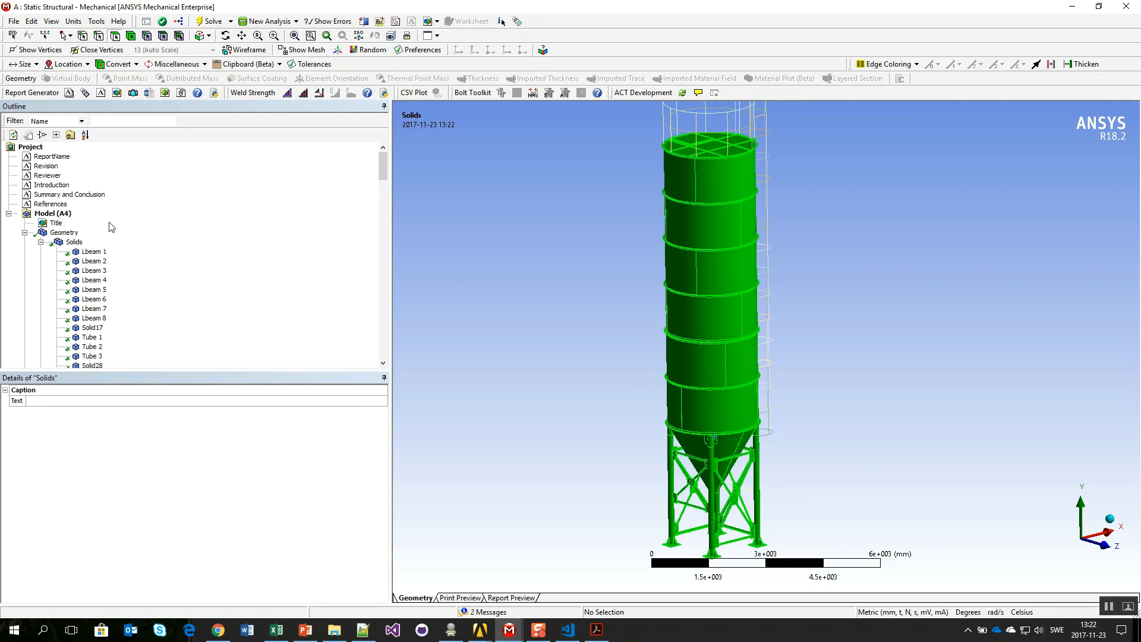
{"action": "left_click", "coordinate": [92, 252]}
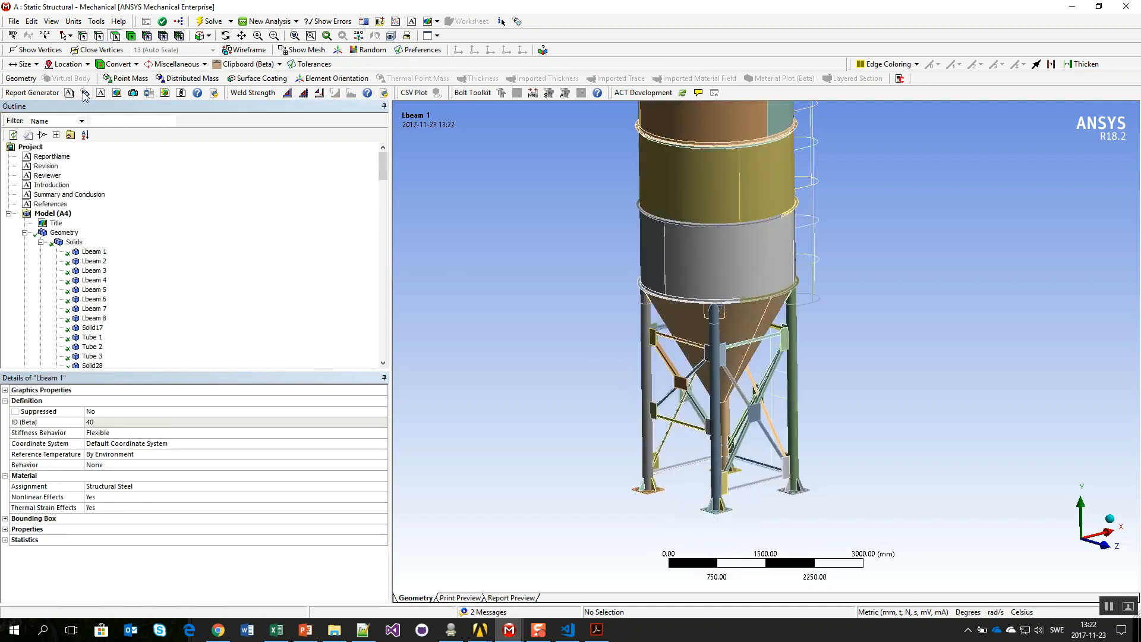
{"action": "left_click", "coordinate": [41, 242]}
Step: Insert a figure under the Beams geometry group, rotated and fitted to show the ladder side of the full silo, and collapse the group
{"action": "left_click", "coordinate": [76, 251]}
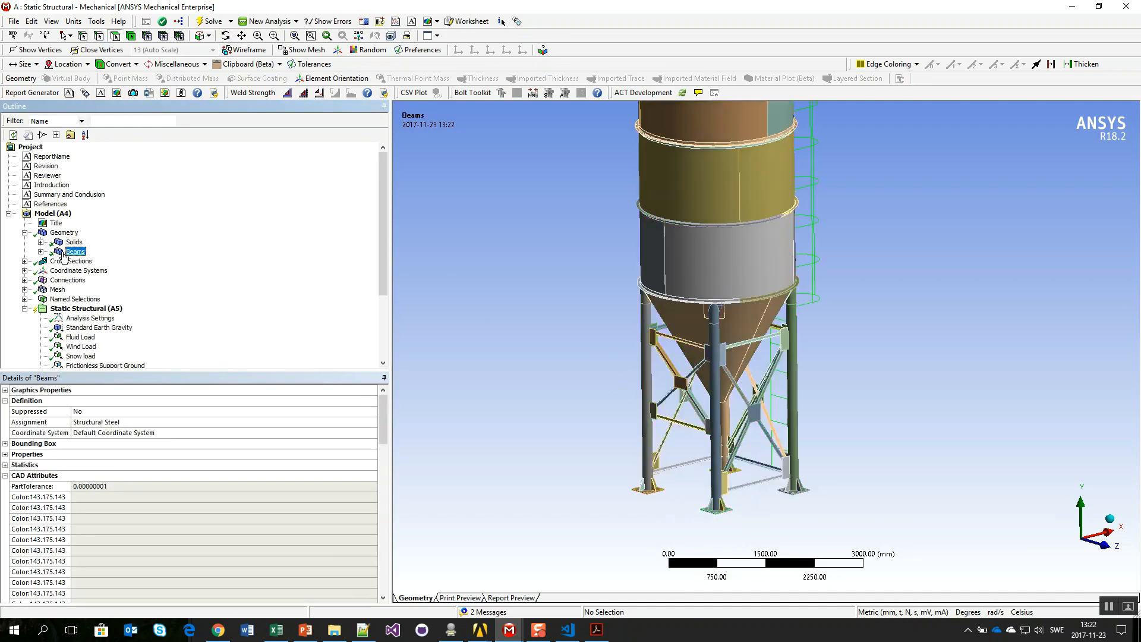
{"action": "left_click", "coordinate": [117, 93]}
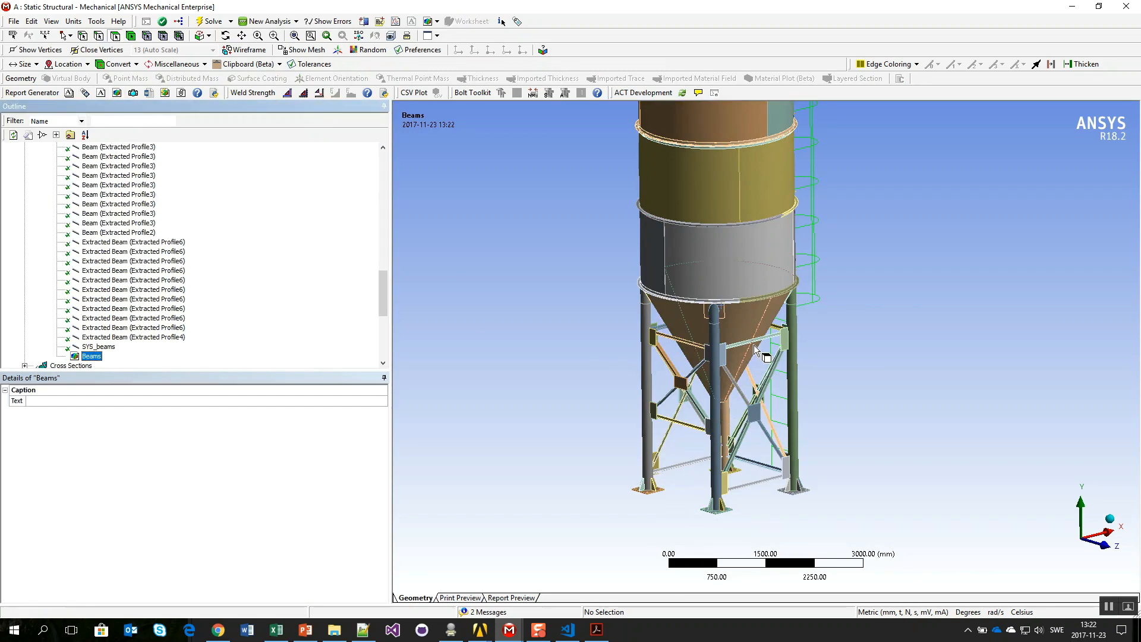
{"action": "scroll", "coordinate": [753, 357], "scroll_direction": "down", "scroll_amount": 3}
{"action": "middle_click_drag", "start_coordinate": [753, 357], "coordinate": [678, 305]}
{"action": "scroll", "coordinate": [679, 304], "scroll_direction": "up", "scroll_amount": 2}
{"action": "middle_click_drag", "start_coordinate": [754, 271], "coordinate": [828, 294], "text": "ctrl"}
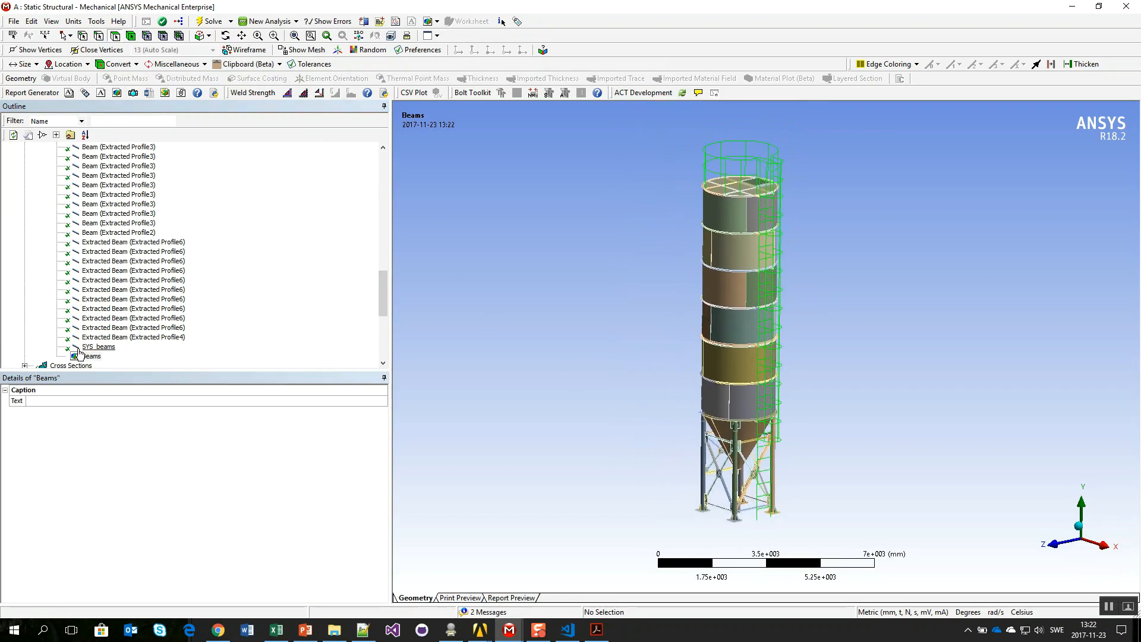
{"action": "scroll", "coordinate": [181, 278], "scroll_direction": "up", "scroll_amount": 10}
{"action": "scroll", "coordinate": [181, 278], "scroll_direction": "up", "scroll_amount": 8}
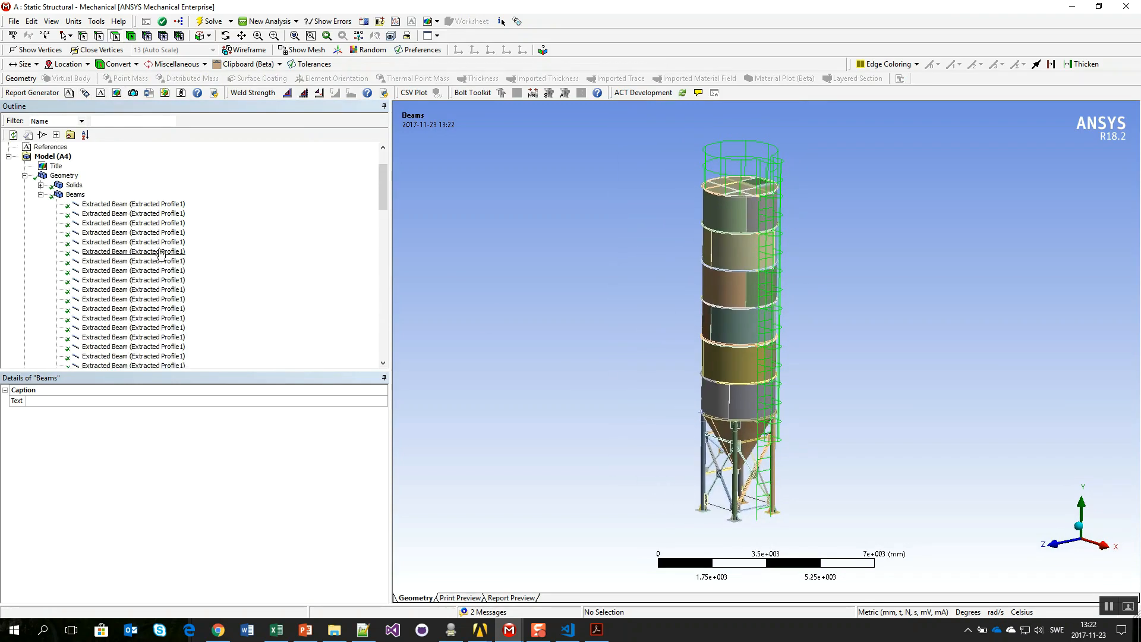
{"action": "left_click", "coordinate": [136, 204]}
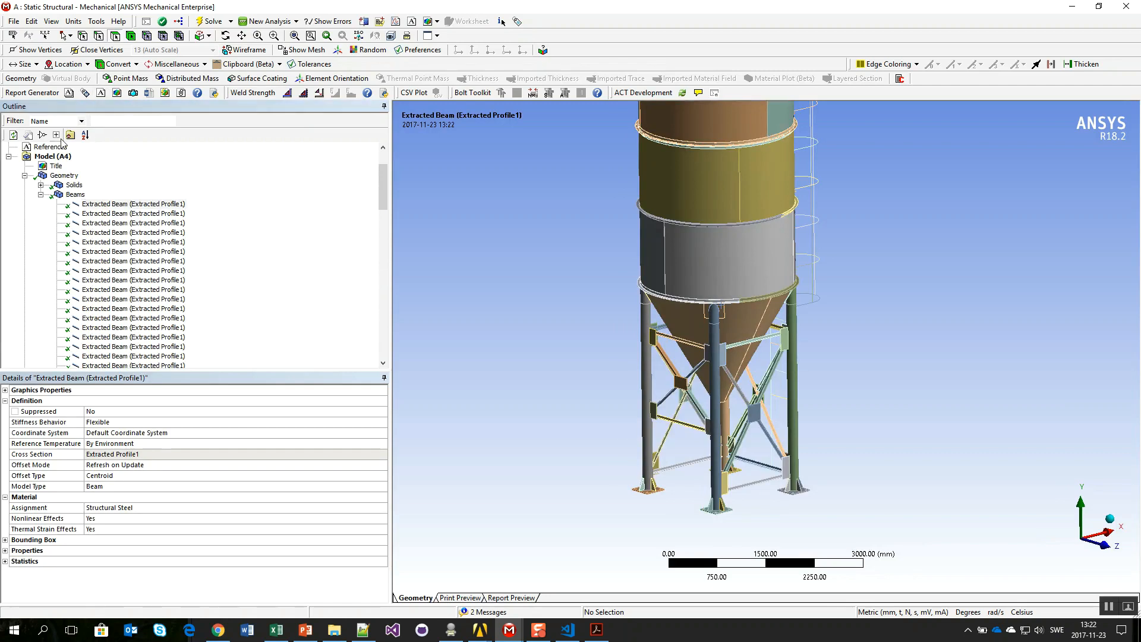
{"action": "left_click", "coordinate": [40, 195]}
Step: Display the object tags again and assign the Report tag to the Geometry object
{"action": "left_click", "coordinate": [53, 167]}
{"action": "left_click", "coordinate": [56, 175]}
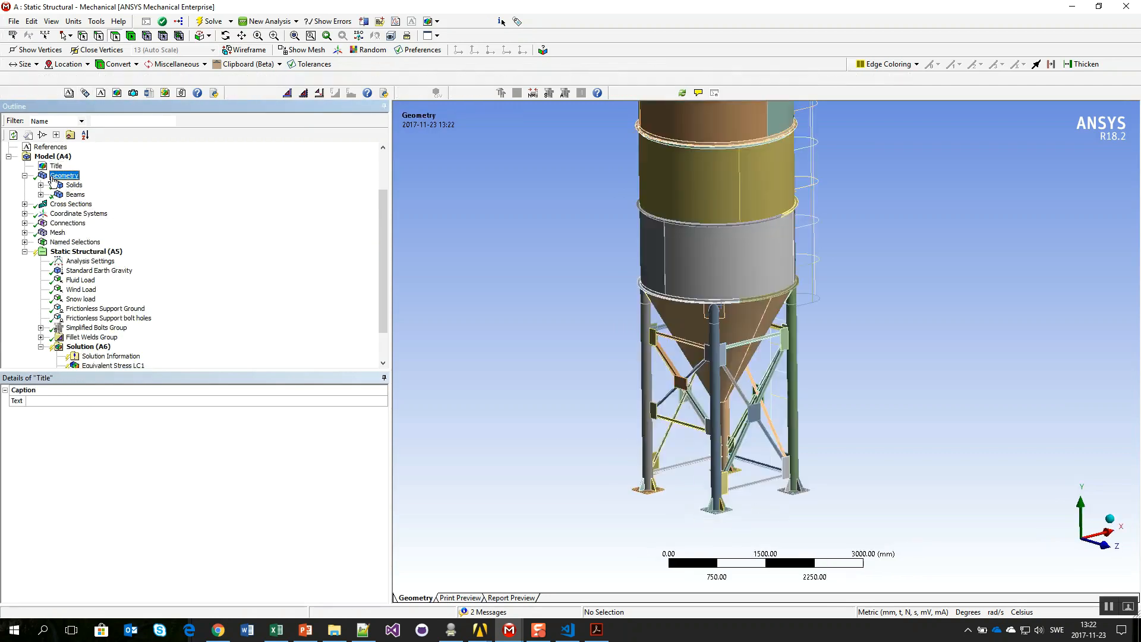
{"action": "left_click", "coordinate": [519, 22]}
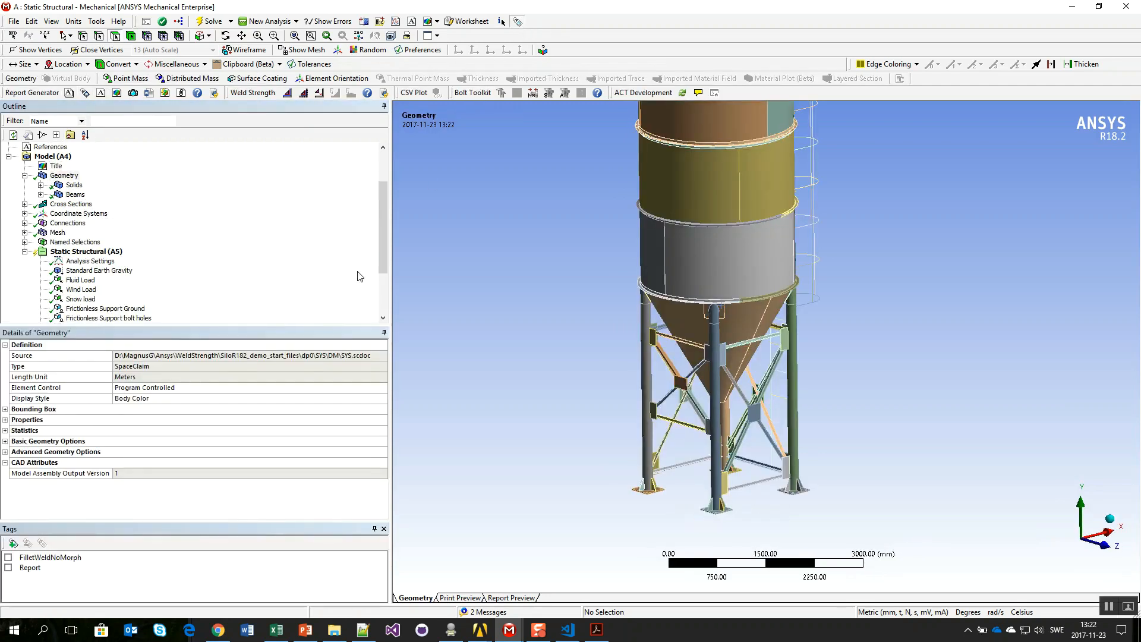
{"action": "left_click", "coordinate": [9, 568]}
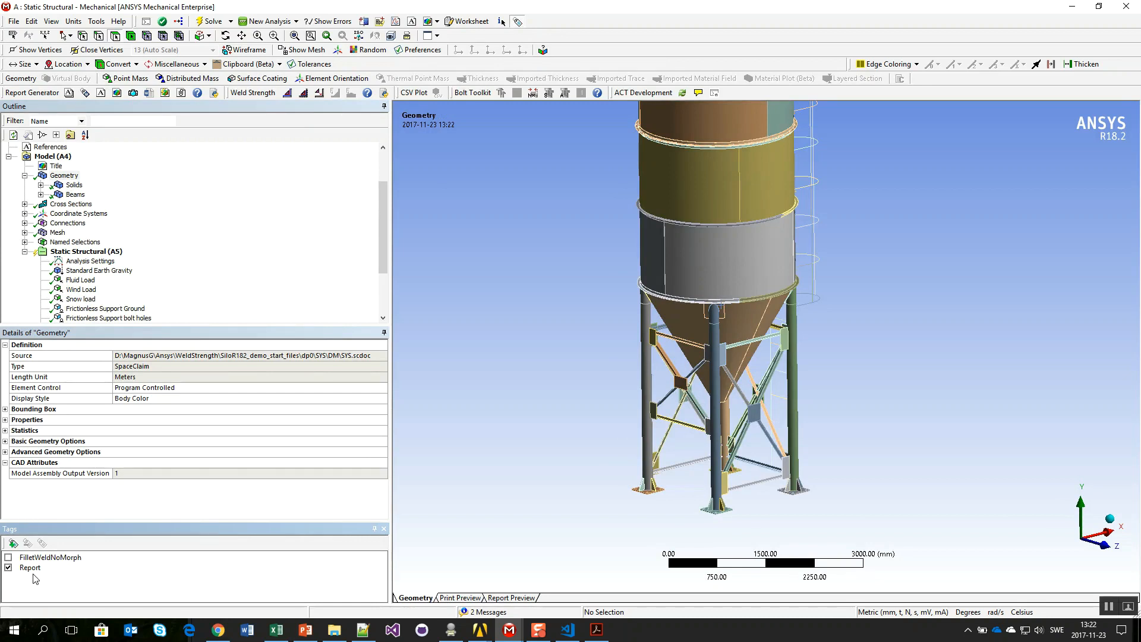
Step: Check the contact groups and tags of Connections, and insert a figure under Mesh
{"action": "left_click", "coordinate": [25, 223]}
{"action": "left_click", "coordinate": [57, 223]}
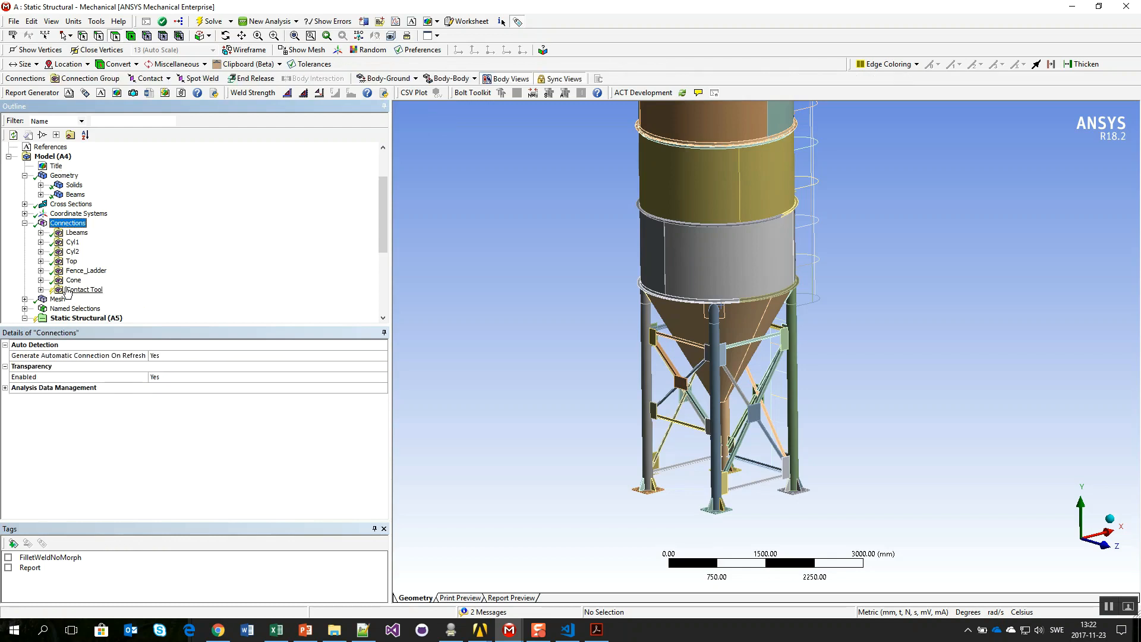
{"action": "left_click", "coordinate": [25, 223]}
{"action": "left_click", "coordinate": [56, 233]}
{"action": "left_click", "coordinate": [117, 92]}
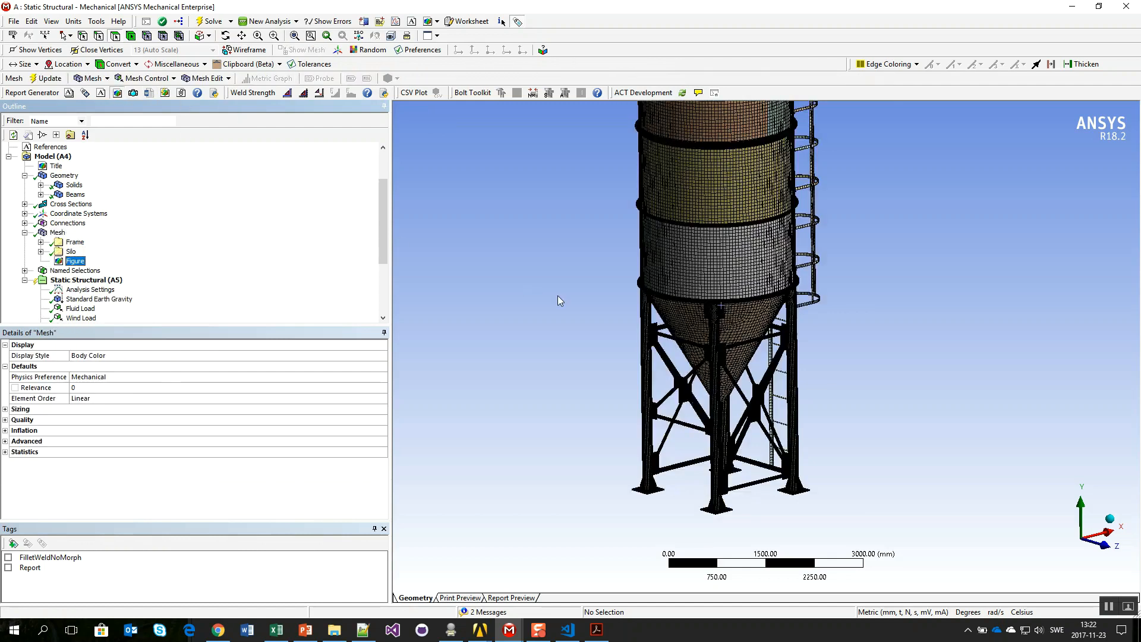
Step: Fit the Mesh figure's view to show the entire silo
{"action": "scroll", "coordinate": [763, 335], "scroll_direction": "down", "scroll_amount": 5}
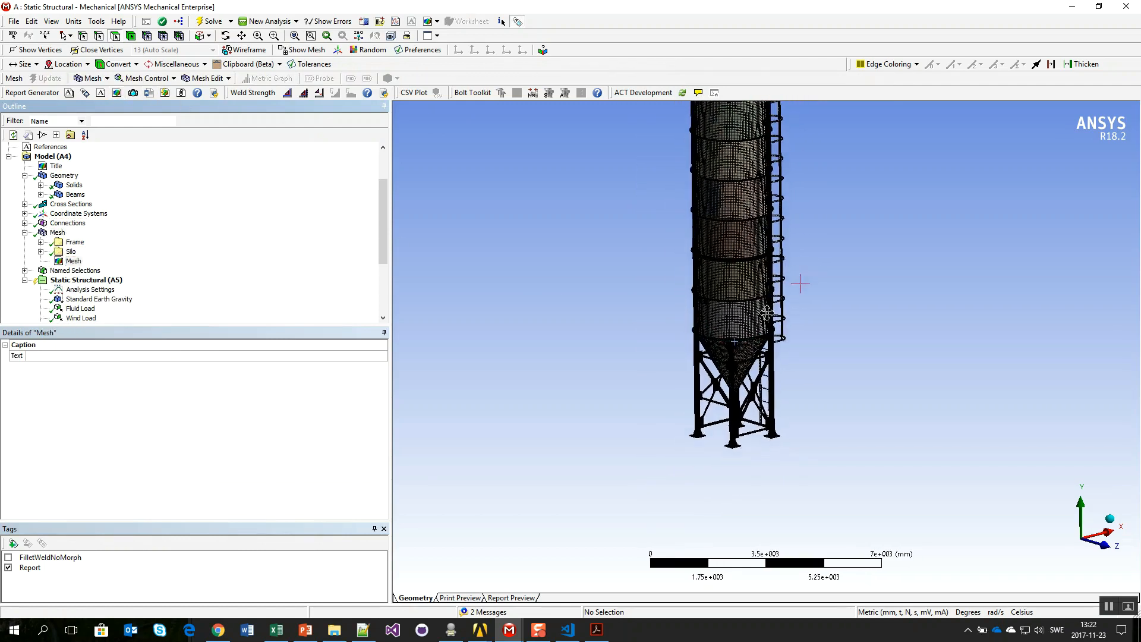
{"action": "middle_click_drag", "start_coordinate": [768, 361], "coordinate": [722, 268]}
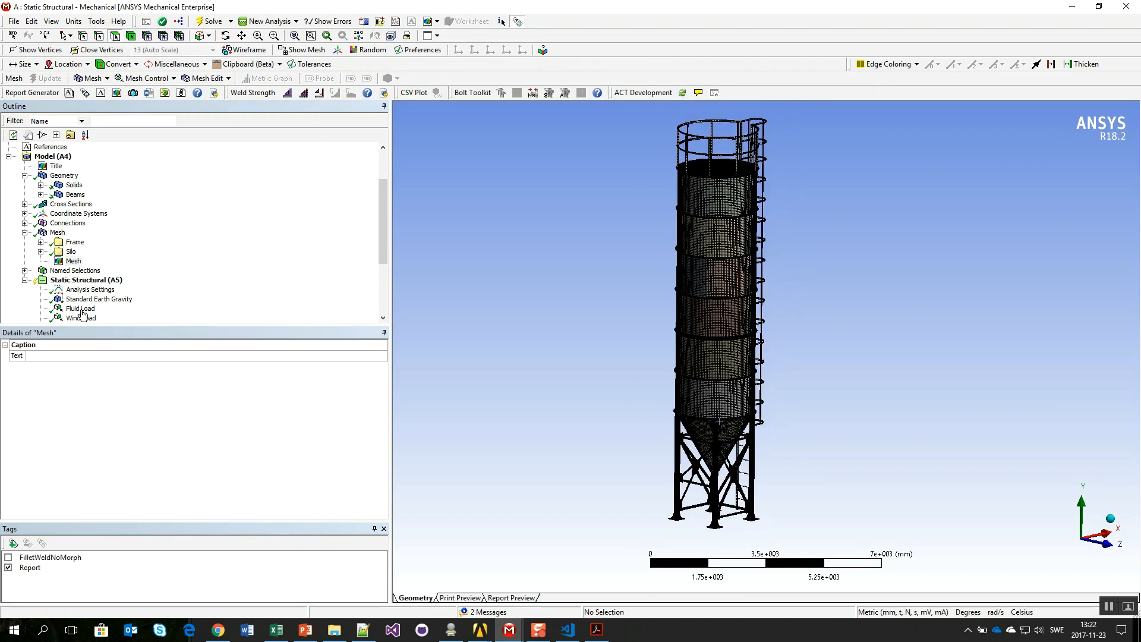
Step: Assign the Report tag to Static Structural and Analysis Settings
{"action": "scroll", "coordinate": [54, 256], "scroll_direction": "down", "scroll_amount": 1}
{"action": "left_click", "coordinate": [67, 253]}
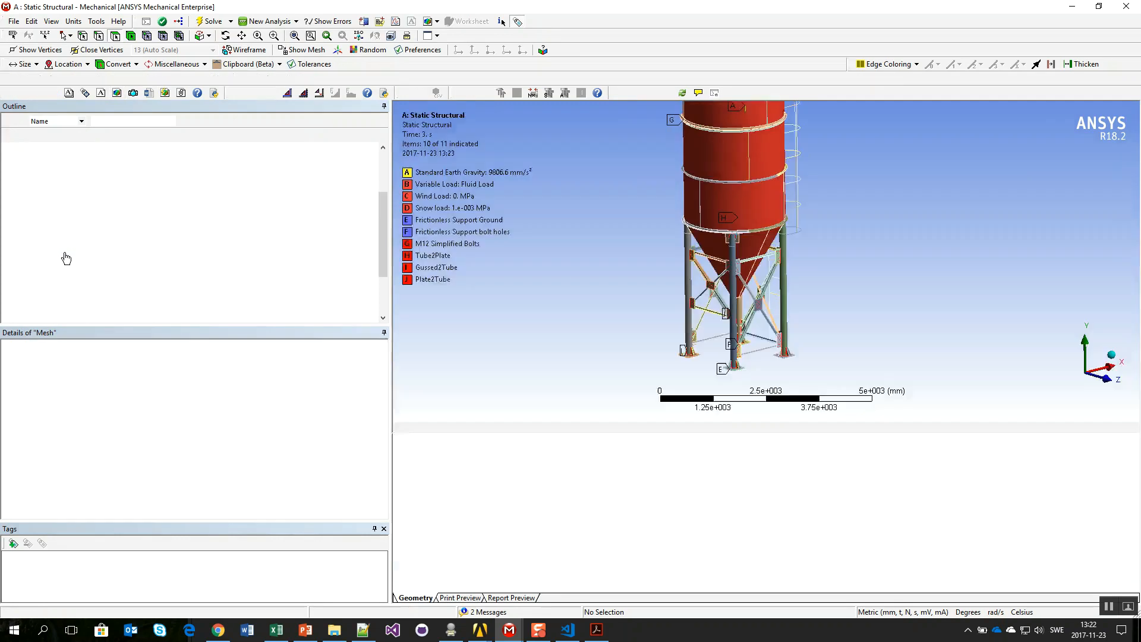
{"action": "left_click", "coordinate": [67, 261], "text": "ctrl"}
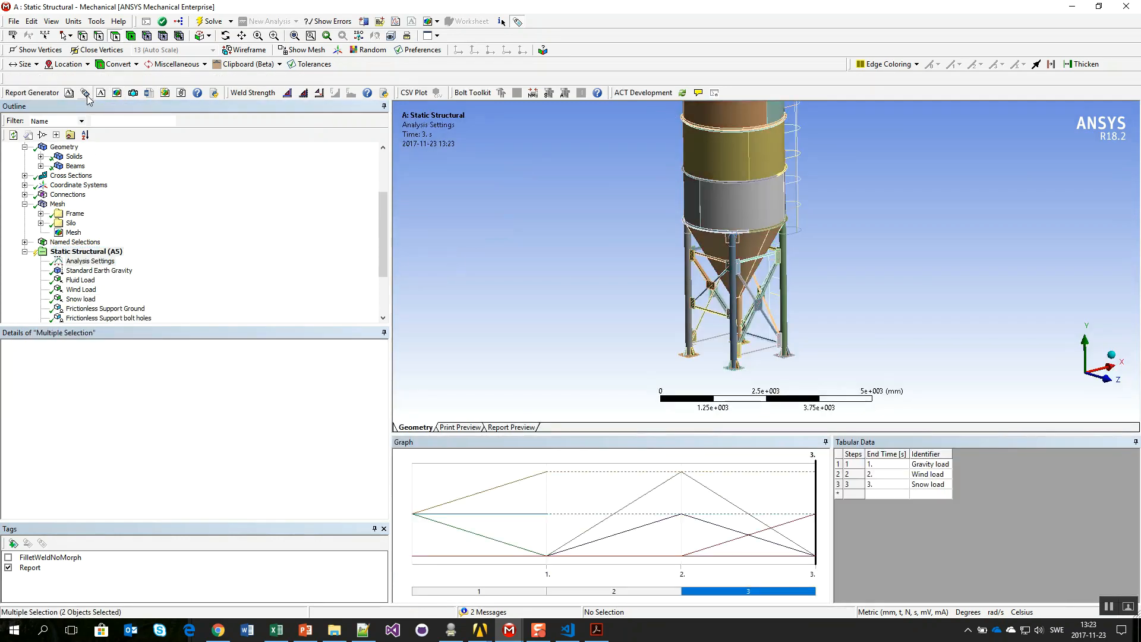
{"action": "scroll", "coordinate": [87, 256], "scroll_direction": "down", "scroll_amount": 3}
{"action": "left_click", "coordinate": [80, 204]}
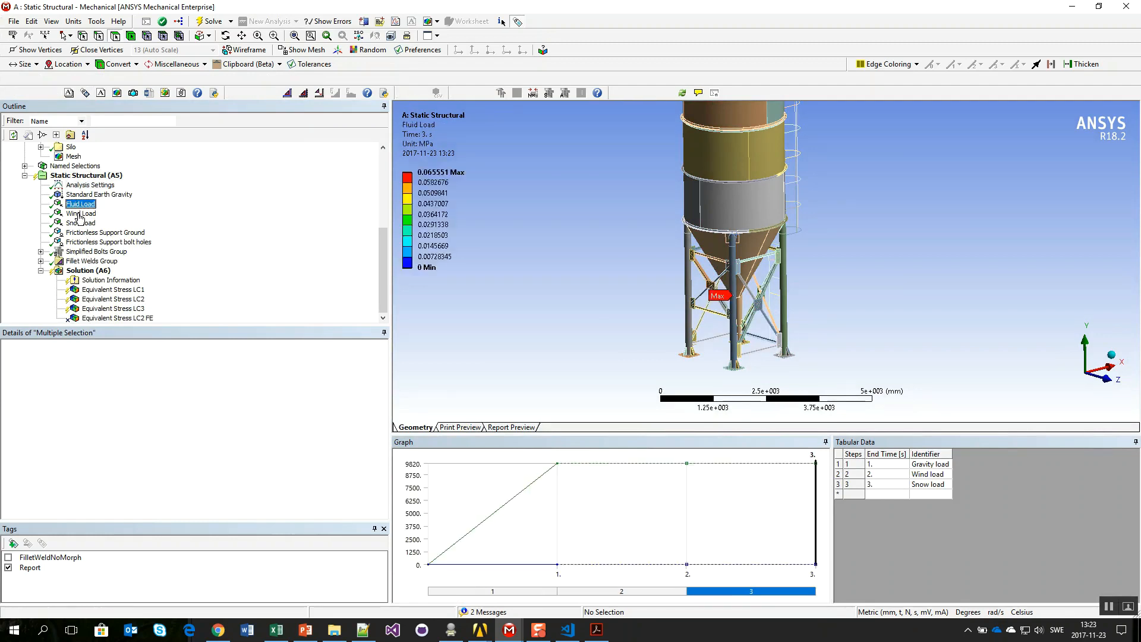
{"action": "left_click", "coordinate": [80, 224], "text": "shift"}
{"action": "right_click", "coordinate": [80, 223]}
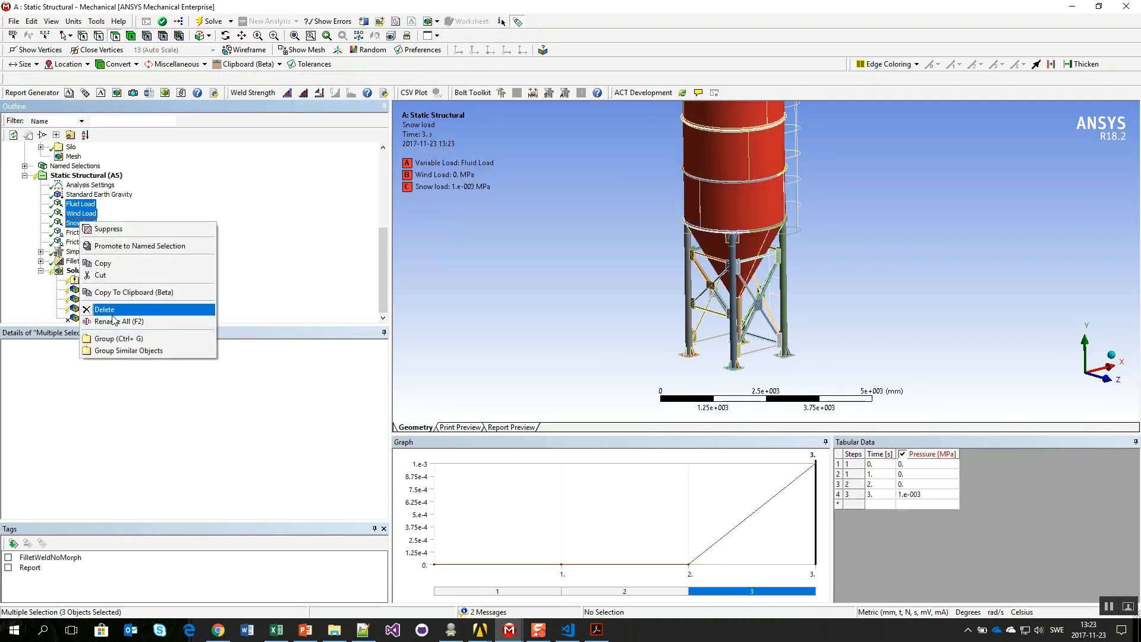
Step: Group Standard Earth Gravity, Fluid Load, Wind Load and Snow load into a folder named Loads
{"action": "left_click", "coordinate": [83, 194]}
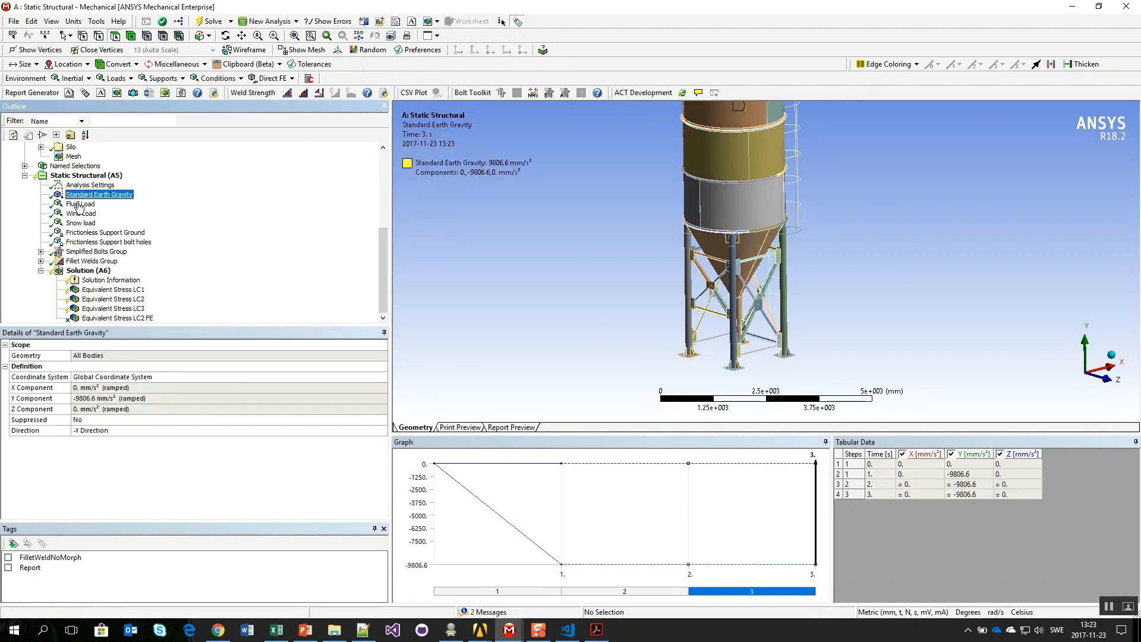
{"action": "left_click", "coordinate": [82, 224], "text": "shift"}
{"action": "right_click", "coordinate": [82, 226]}
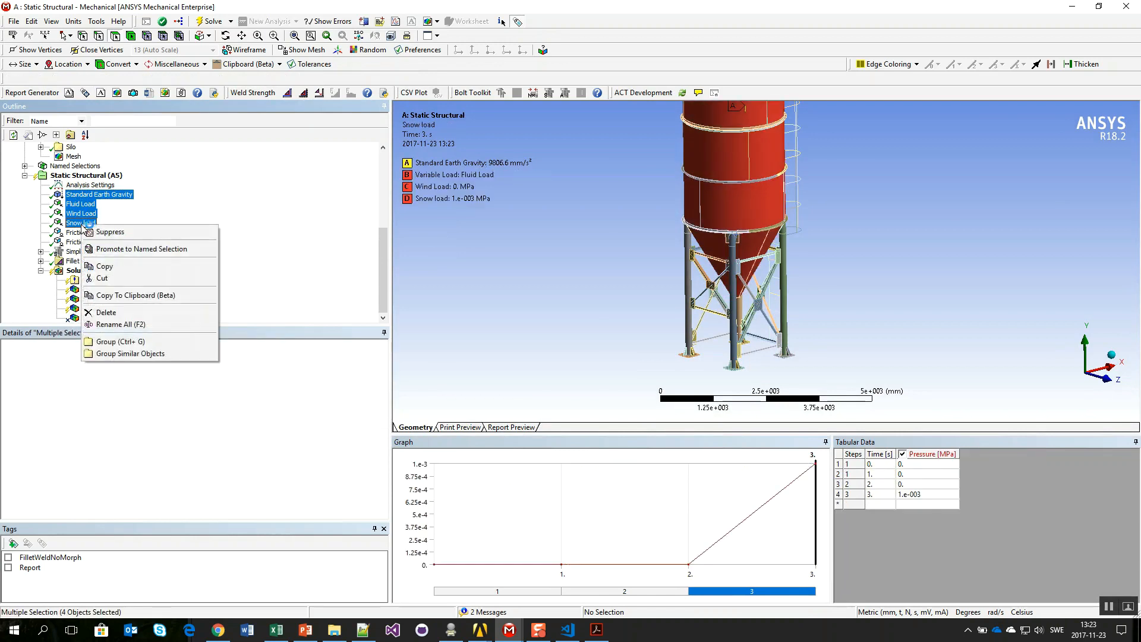
{"action": "left_click", "coordinate": [173, 337]}
{"action": "type", "text": "Loads"}
{"action": "key", "text": "Return"}
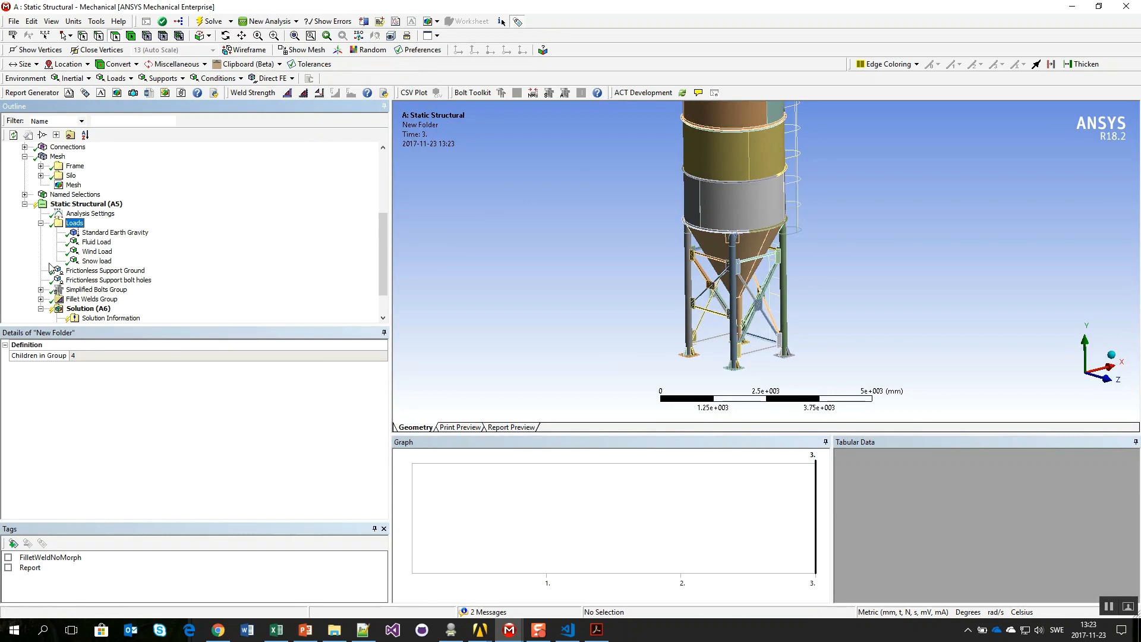
Step: Group Frictionless Support Ground and Frictionless Support bolt holes into a folder named BC
{"action": "left_click", "coordinate": [95, 270]}
{"action": "left_click", "coordinate": [95, 280], "text": "ctrl"}
{"action": "right_click", "coordinate": [71, 279]}
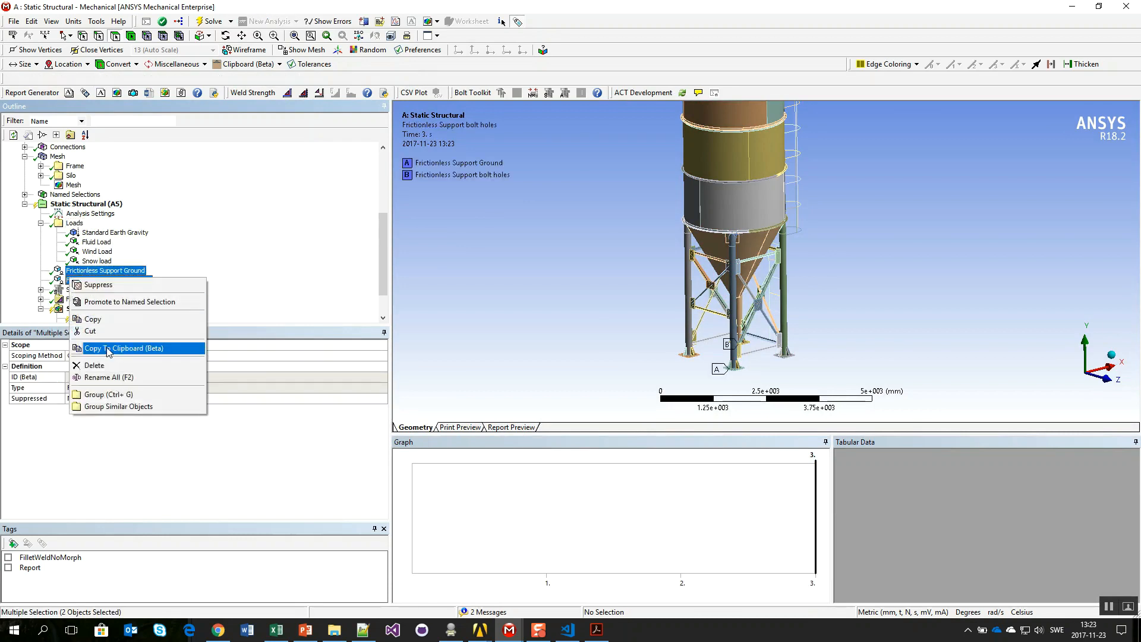
{"action": "left_click", "coordinate": [107, 395]}
{"action": "type", "text": "BC"}
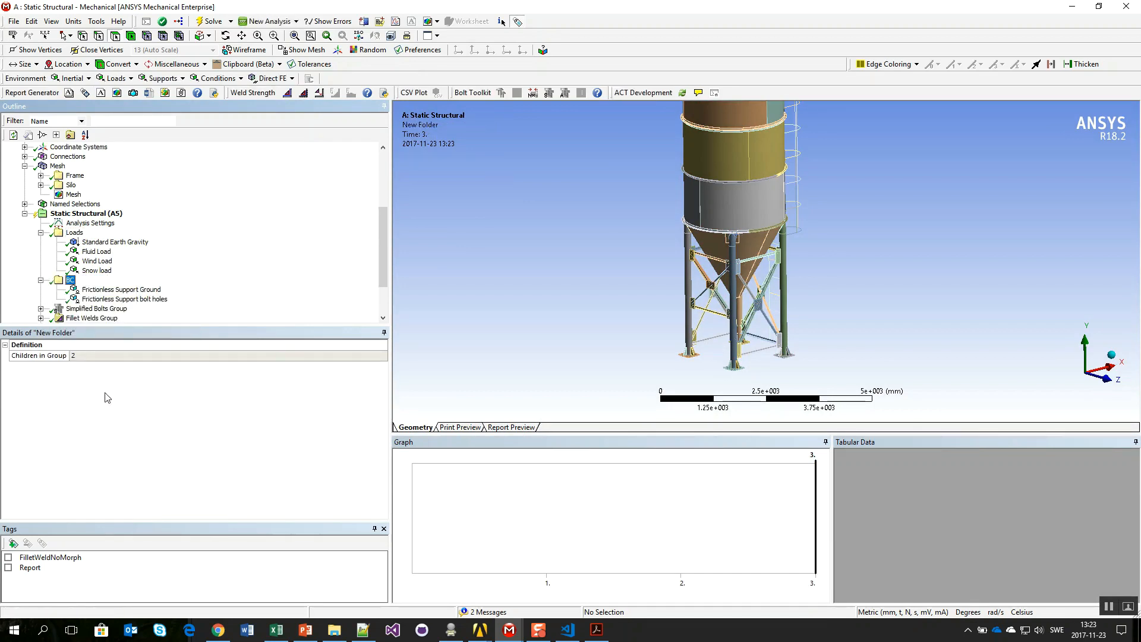
Step: Assign the Report tag to the BC and Loads folders
{"action": "left_click", "coordinate": [9, 568]}
{"action": "left_click", "coordinate": [74, 233]}
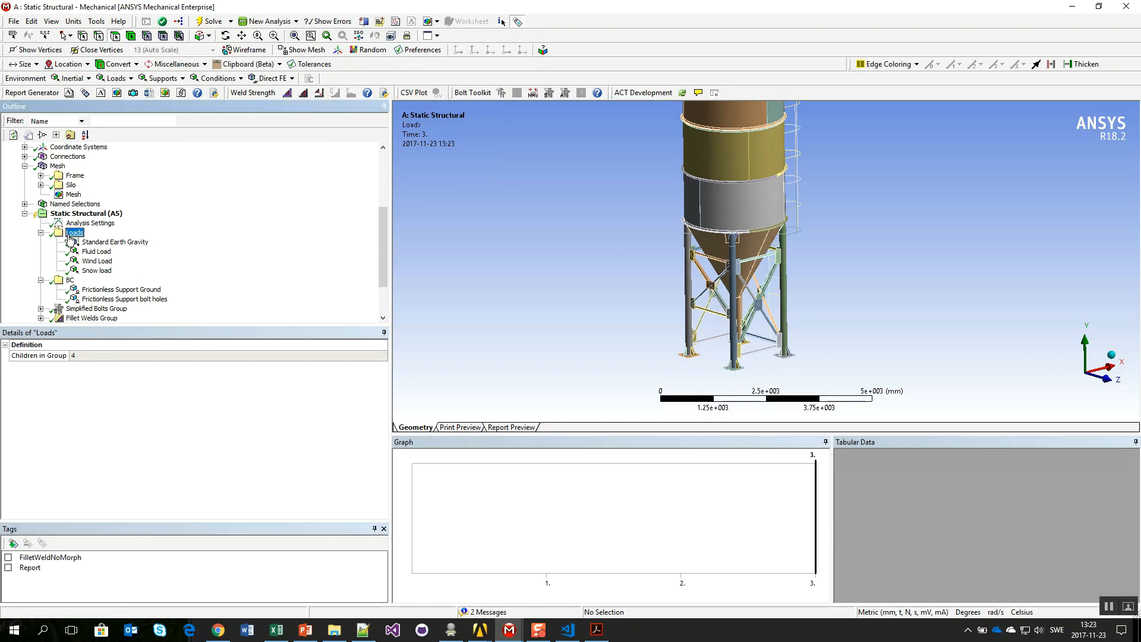
{"action": "left_click", "coordinate": [8, 568]}
Step: Insert a figure under each of the four loads, and frame the Standard Earth Gravity figure on the silo body and legs
{"action": "left_click", "coordinate": [104, 242]}
{"action": "left_click", "coordinate": [105, 272], "text": "shift"}
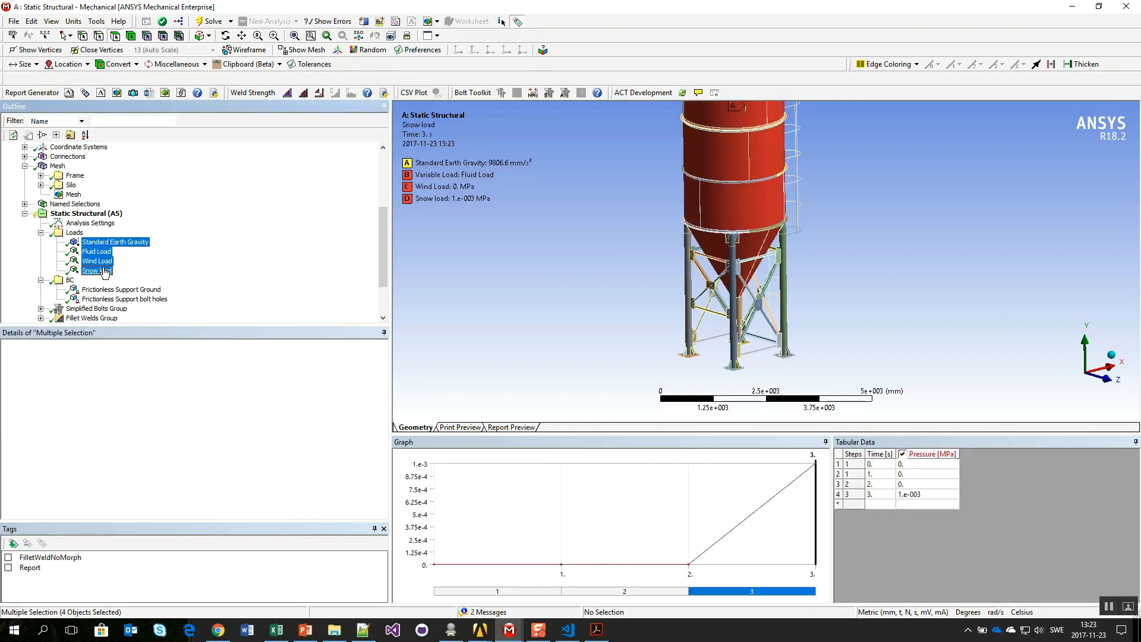
{"action": "left_click", "coordinate": [118, 93]}
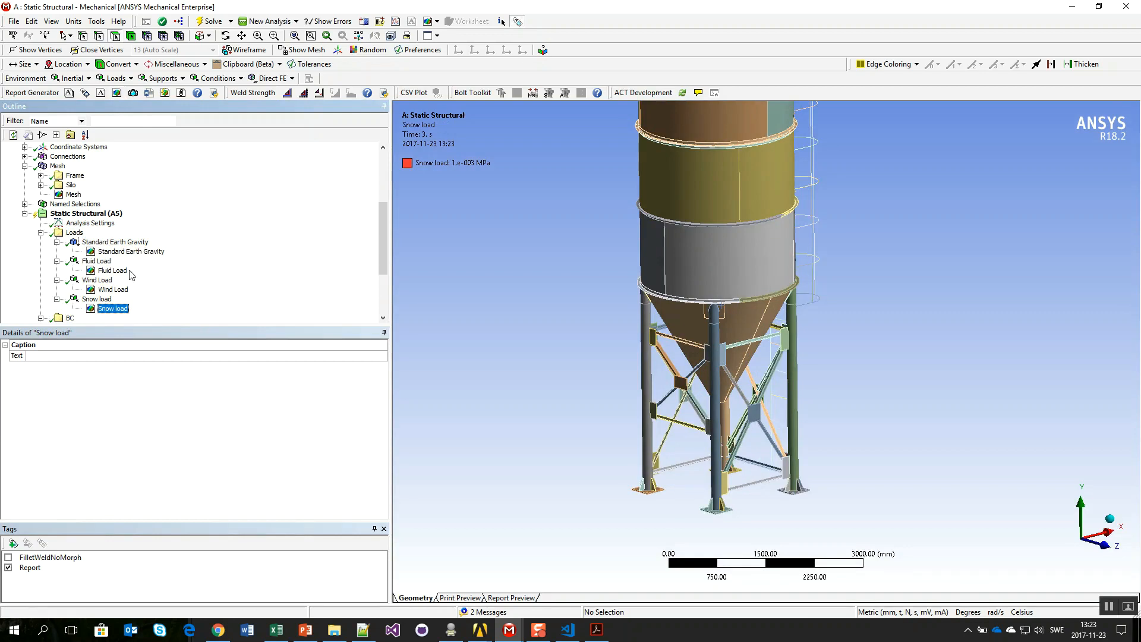
{"action": "left_click", "coordinate": [130, 251]}
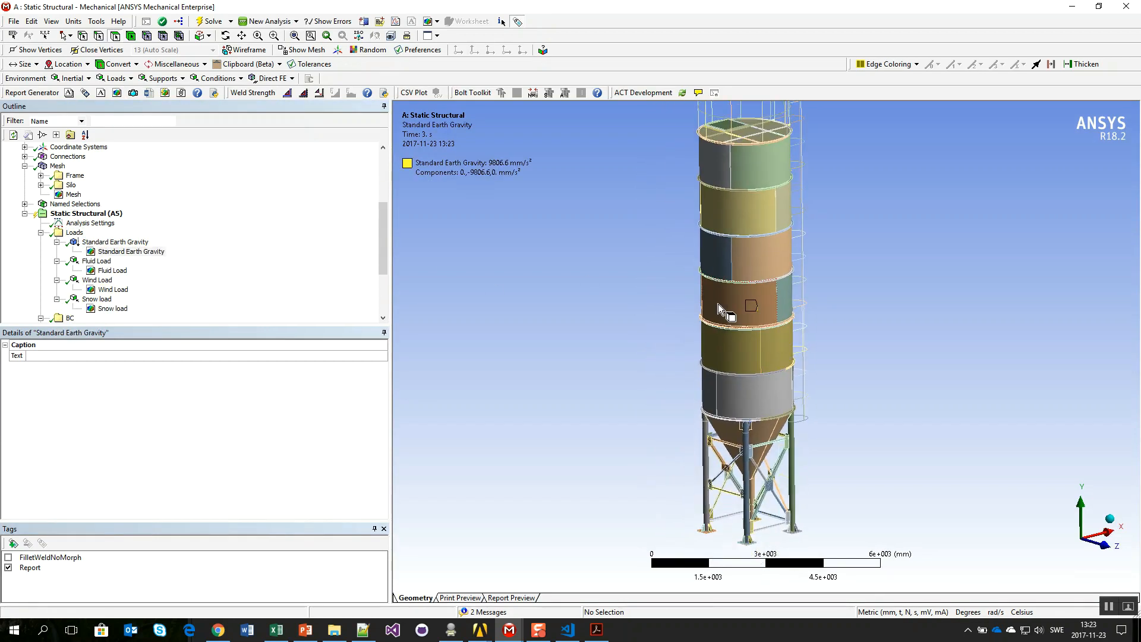
Step: Display the Fluid Load figure in wireframe and fit its view to the full silo
{"action": "left_click", "coordinate": [113, 270]}
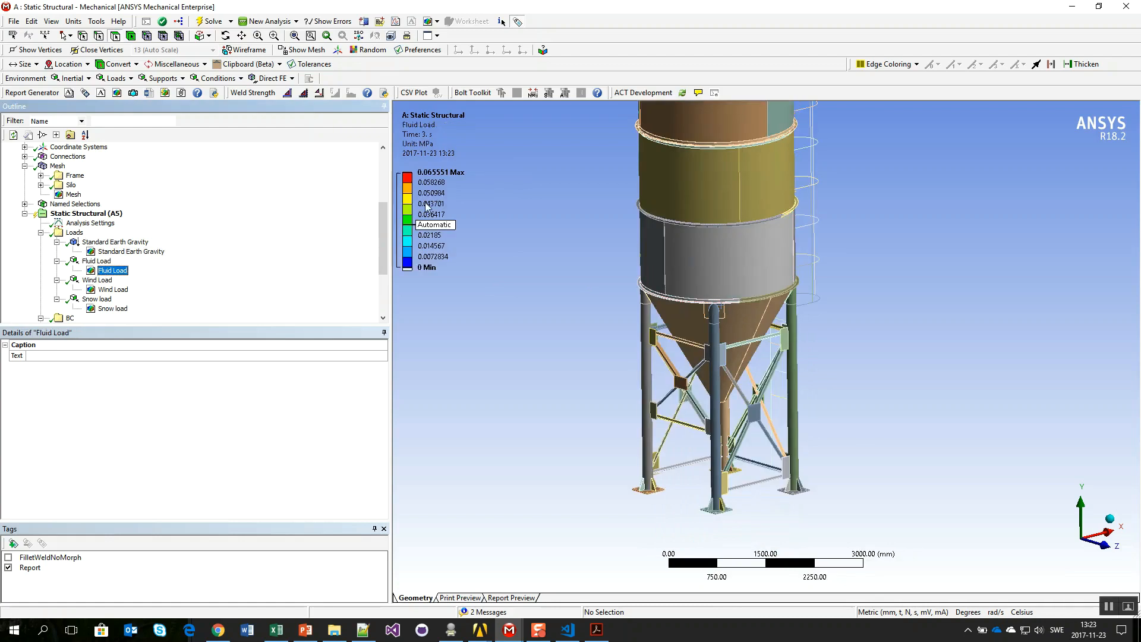
{"action": "left_click", "coordinate": [245, 50]}
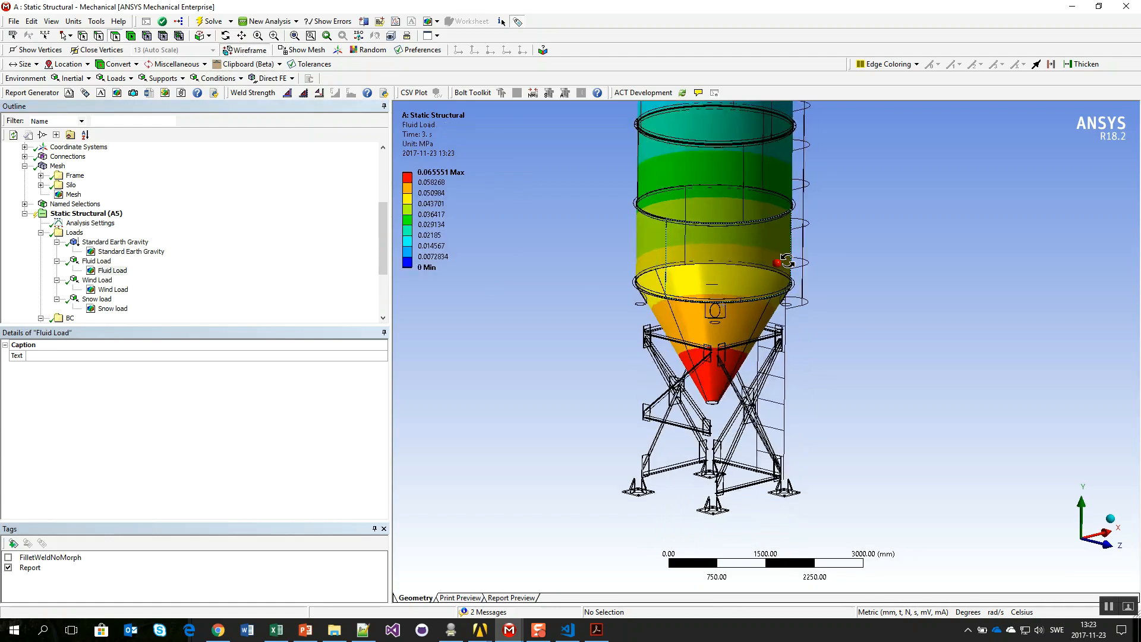
{"action": "scroll", "coordinate": [780, 258], "scroll_direction": "down", "scroll_amount": 2}
{"action": "middle_click_drag", "start_coordinate": [781, 258], "coordinate": [797, 369], "text": "ctrl"}
{"action": "scroll", "coordinate": [797, 369], "scroll_direction": "down", "scroll_amount": 2}
{"action": "scroll", "coordinate": [799, 336], "scroll_direction": "down", "scroll_amount": 1}
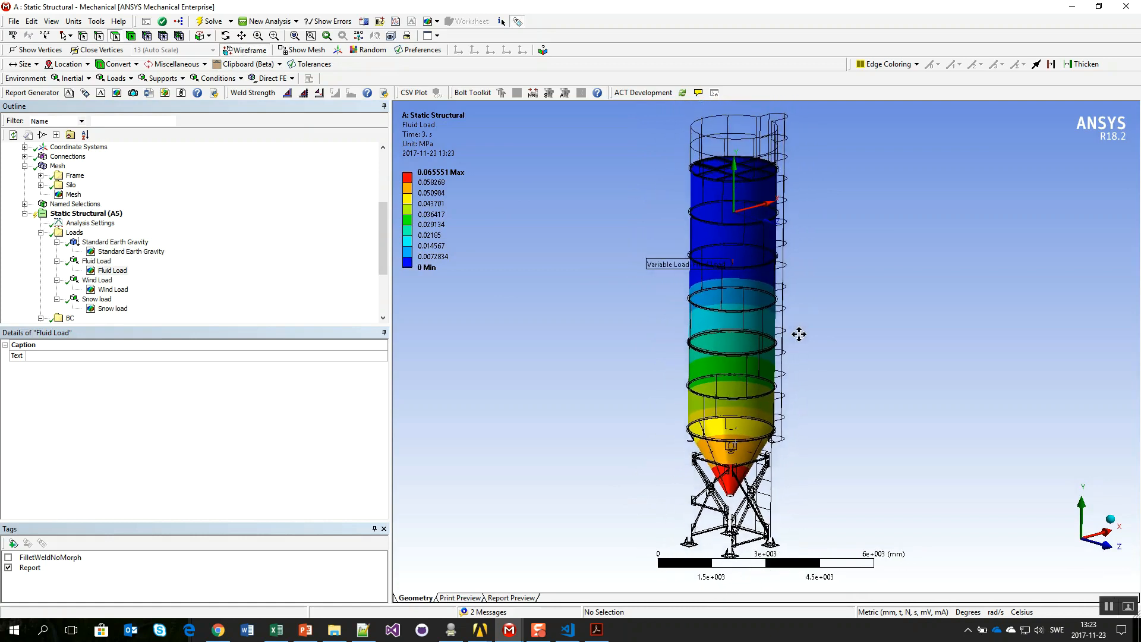
Step: Insert an image of the Fluid Load plot and delete the Fluid Load figure
{"action": "left_click", "coordinate": [92, 272]}
{"action": "left_click", "coordinate": [133, 93]}
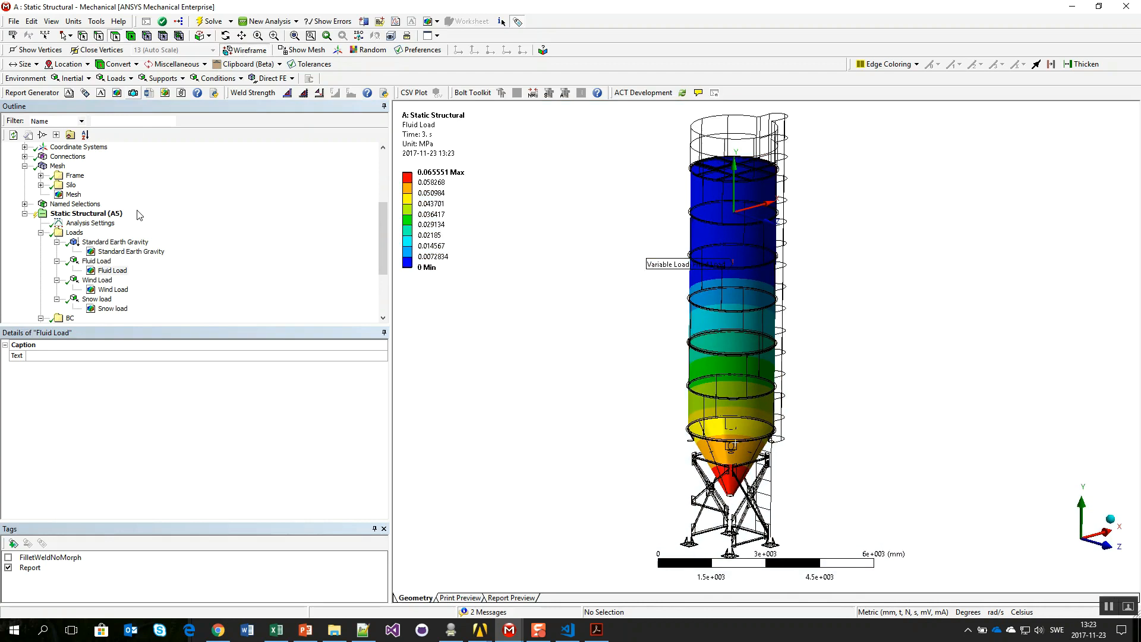
{"action": "left_click", "coordinate": [109, 271]}
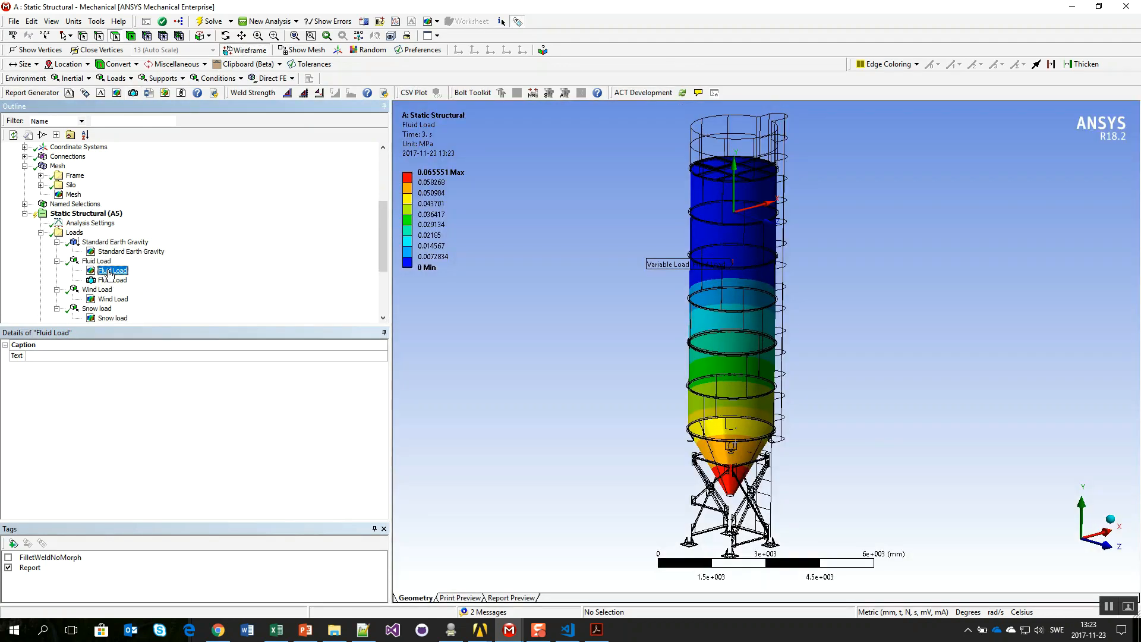
{"action": "key", "text": "Delete"}
{"action": "key", "text": "Return"}
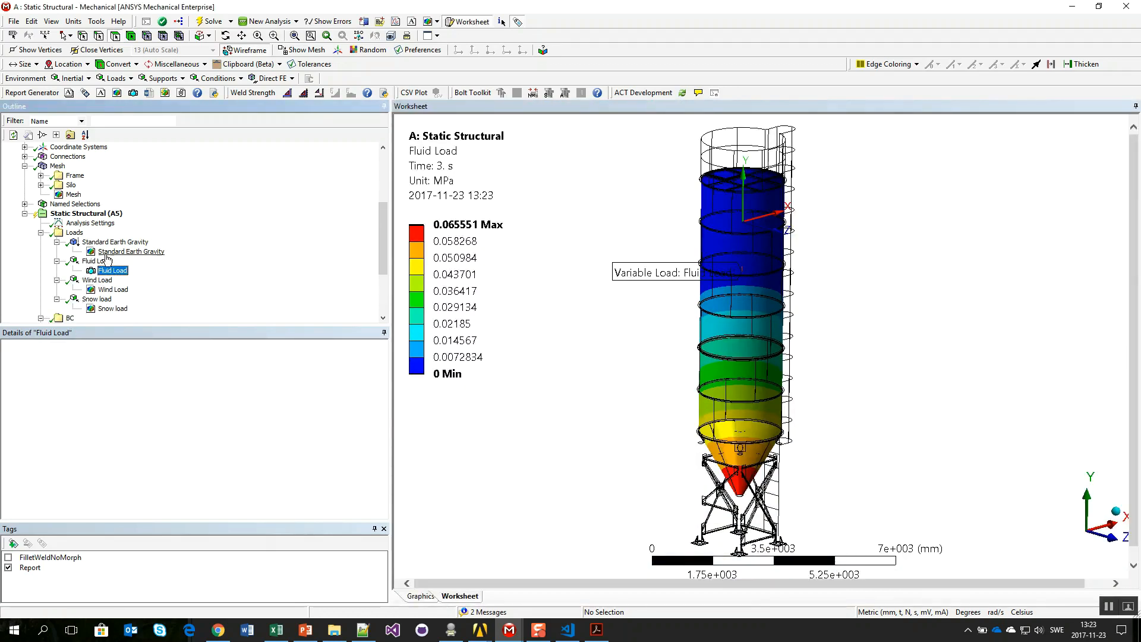
Step: Check the Wind Load figure, and frame the Snow load figure on the upper silo with wireframe display off
{"action": "left_click", "coordinate": [95, 280]}
{"action": "left_click", "coordinate": [113, 289]}
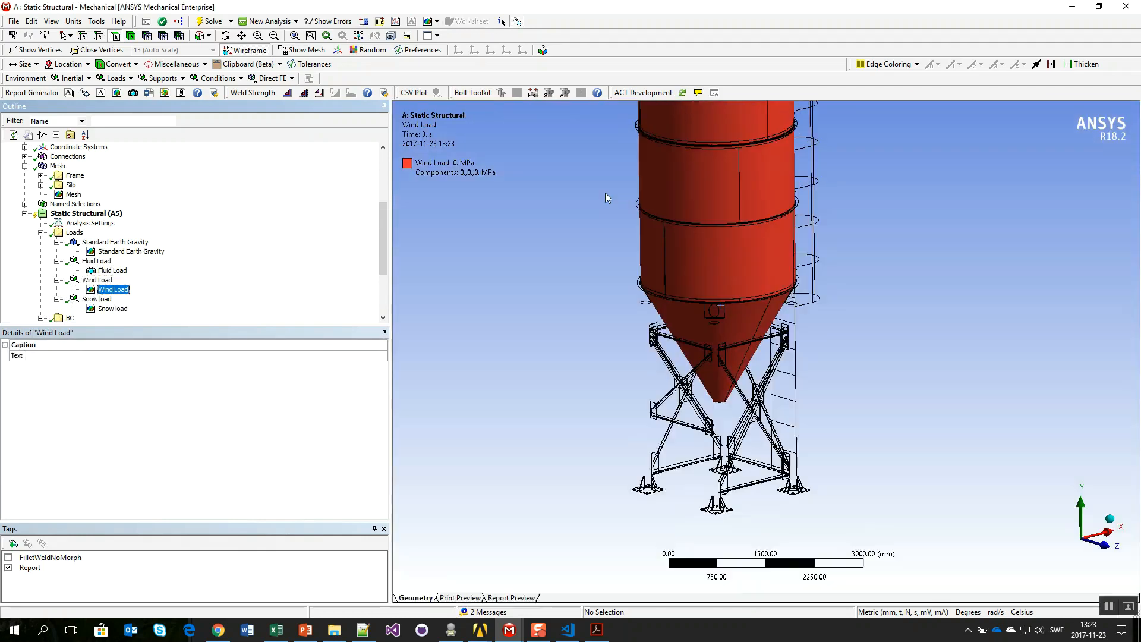
{"action": "left_click", "coordinate": [121, 310]}
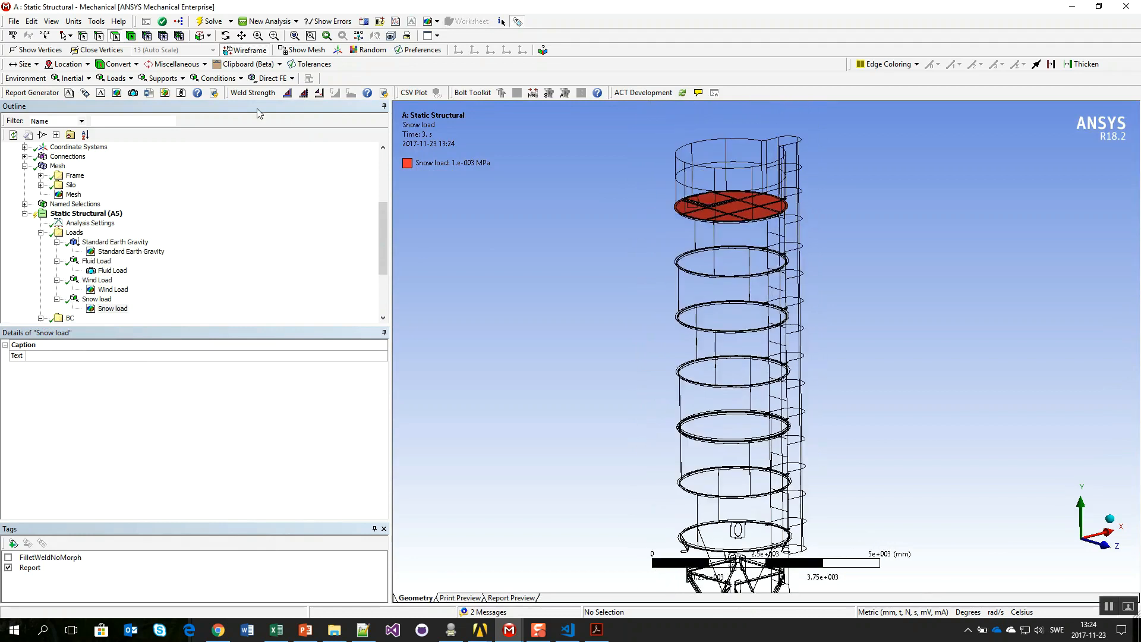
{"action": "left_click", "coordinate": [246, 50]}
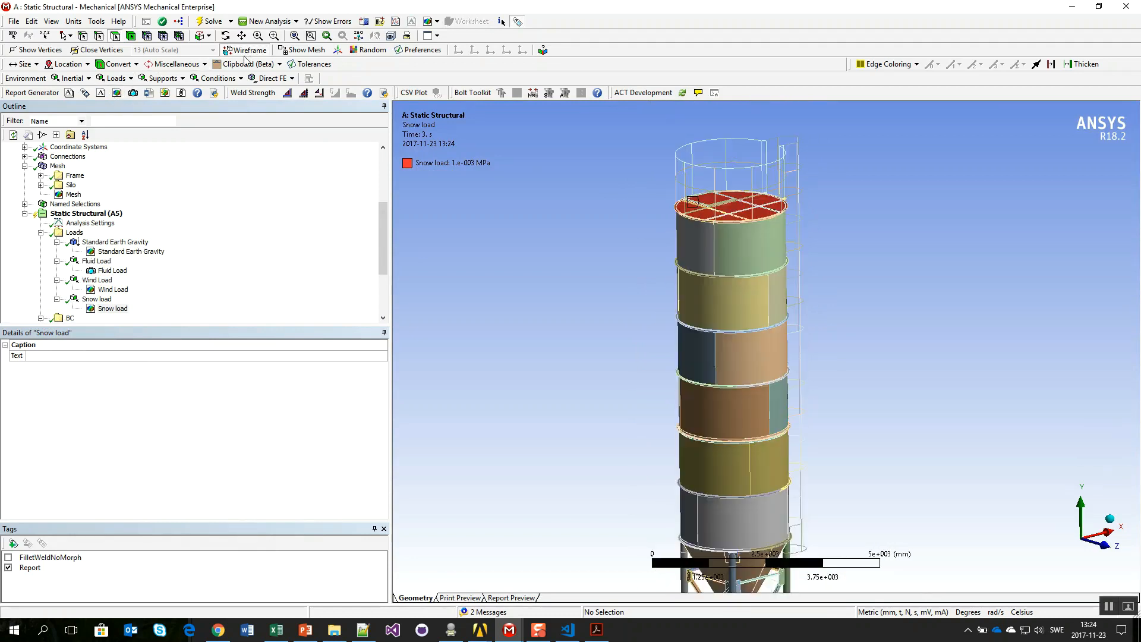
Step: Group Equivalent Stress LC1, LC2 and LC3 into a folder named Global results, and assign the Report tag to it
{"action": "scroll", "coordinate": [718, 206], "scroll_direction": "up", "scroll_amount": 1}
{"action": "scroll", "coordinate": [78, 241], "scroll_direction": "down", "scroll_amount": 3}
{"action": "left_click", "coordinate": [92, 234]}
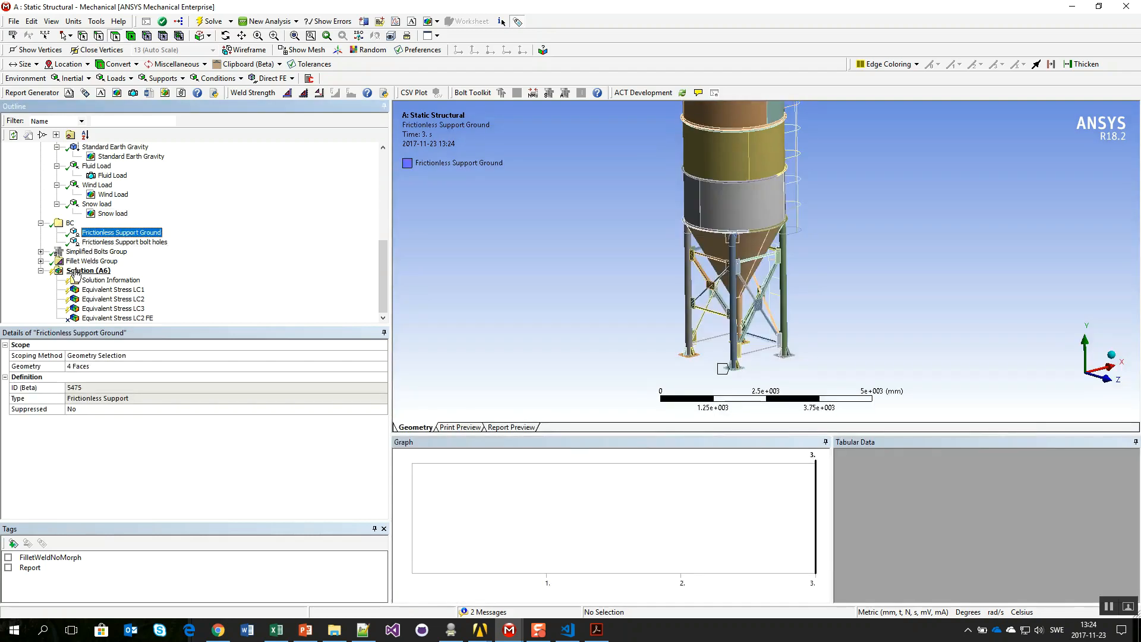
{"action": "left_click", "coordinate": [79, 271]}
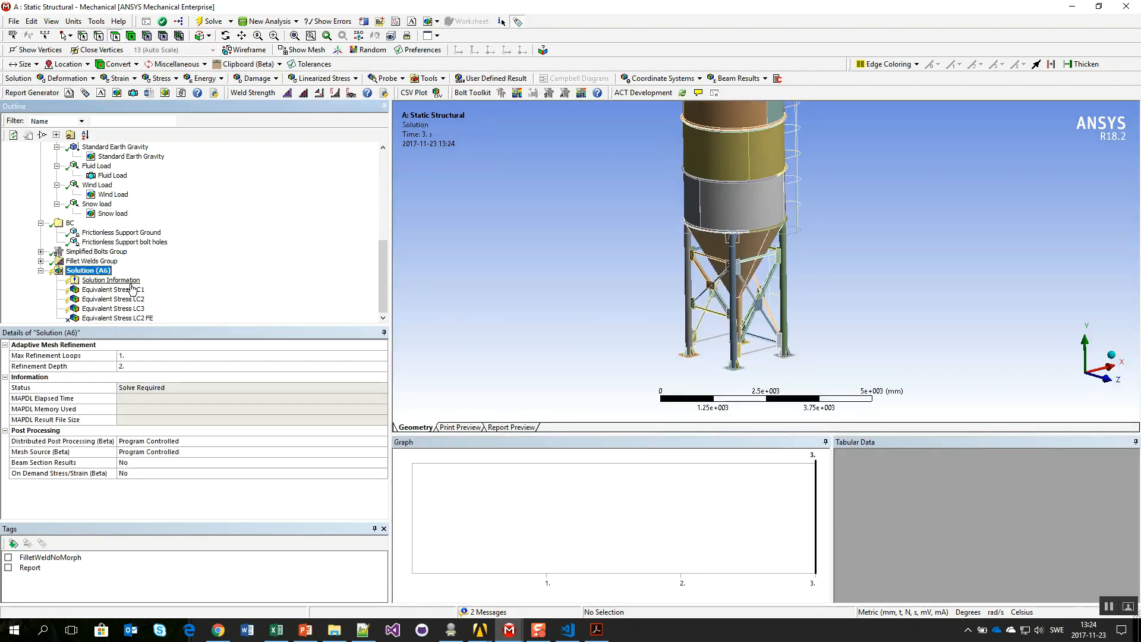
{"action": "left_click", "coordinate": [113, 289]}
{"action": "left_click", "coordinate": [141, 308], "text": "shift"}
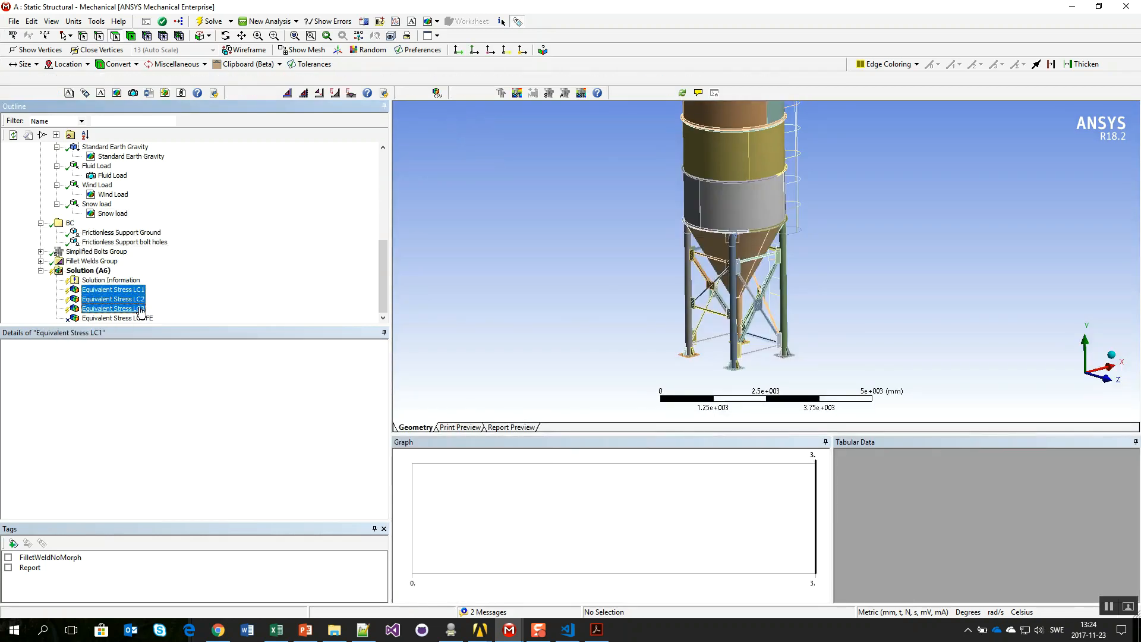
{"action": "right_click", "coordinate": [141, 309]}
{"action": "left_click", "coordinate": [178, 446]}
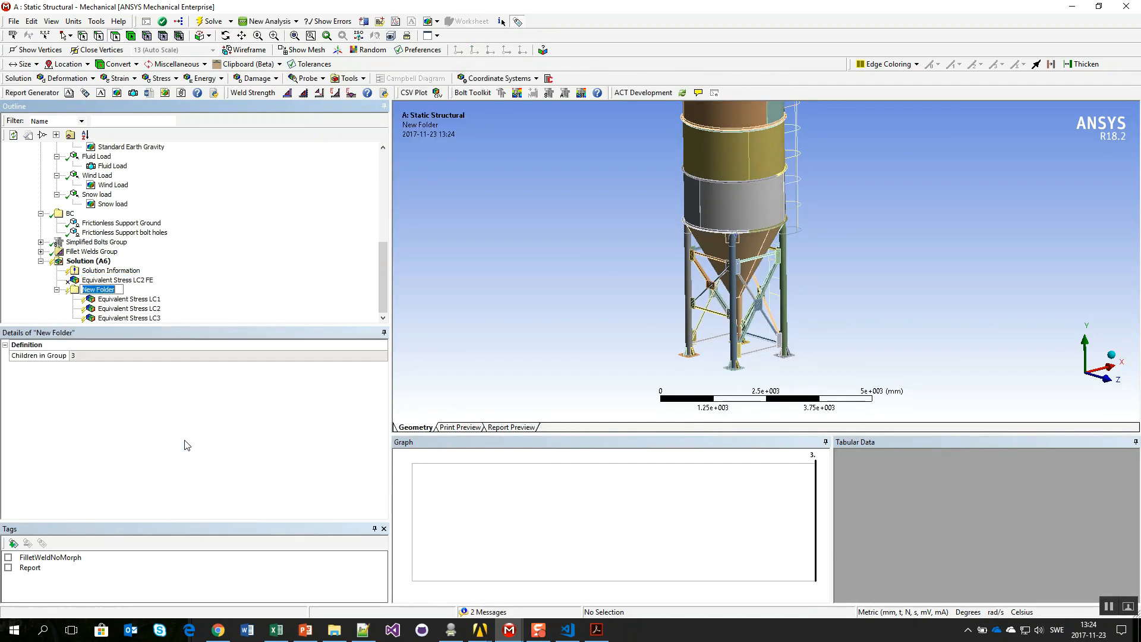
{"action": "type", "text": "Global results"}
{"action": "key", "text": "Return"}
{"action": "left_click", "coordinate": [8, 568]}
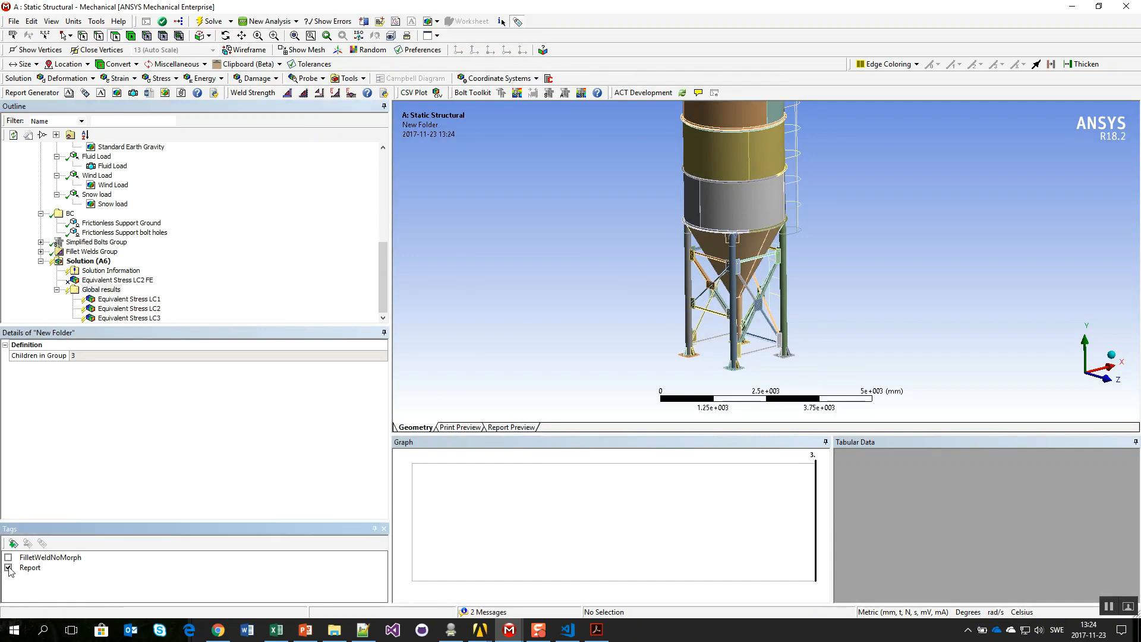
Step: Insert a figure under each of Equivalent Stress LC1, LC2 and LC3
{"action": "left_click", "coordinate": [117, 301]}
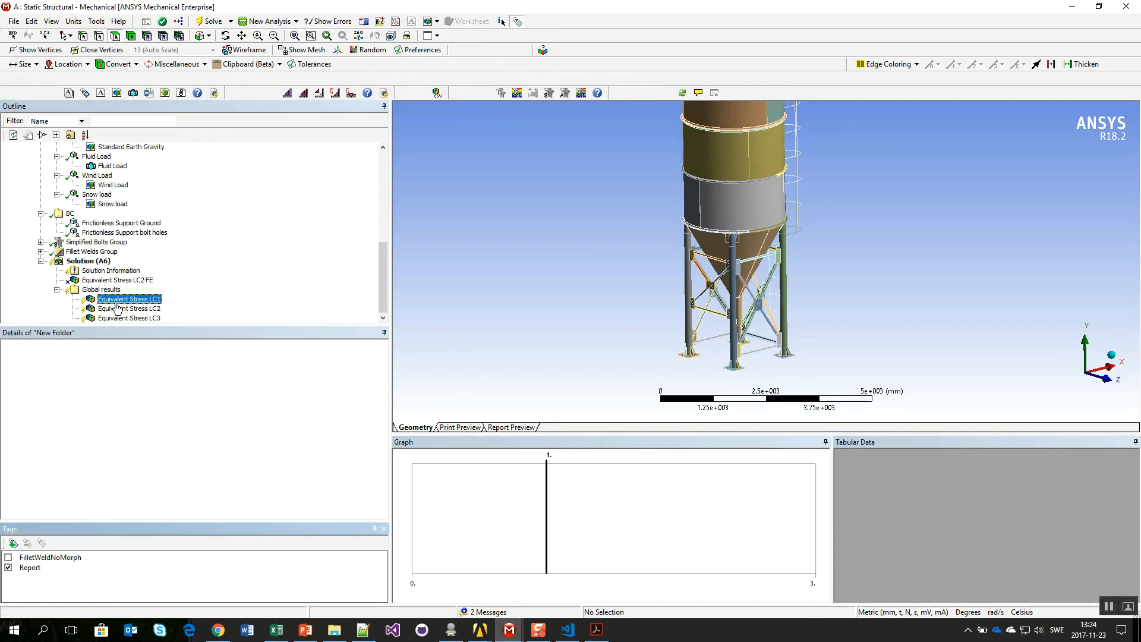
{"action": "left_click", "coordinate": [118, 93]}
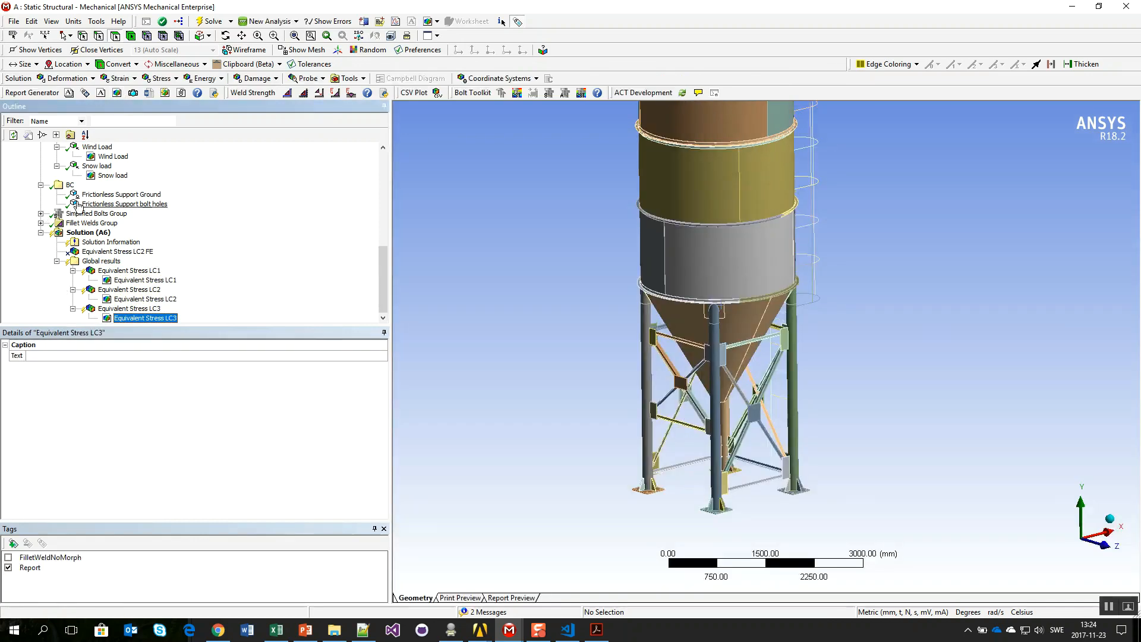
Step: Expand the Simplified Bolts Group and insert a figure under M12 Simplified Bolts
{"action": "left_click", "coordinate": [40, 213]}
{"action": "left_click", "coordinate": [110, 223]}
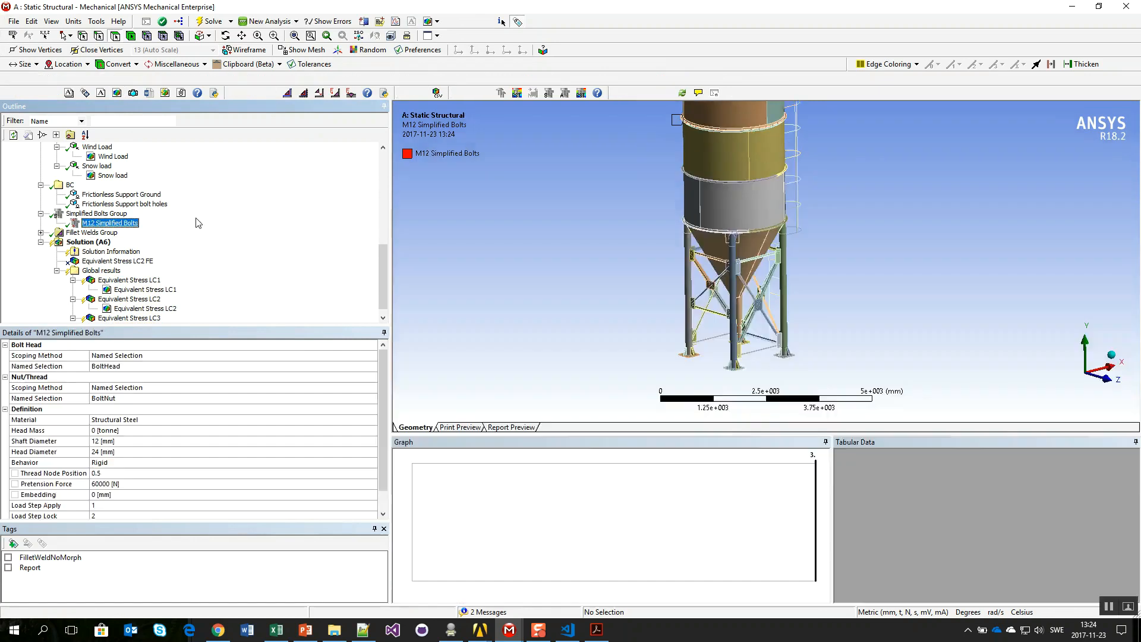
{"action": "left_click", "coordinate": [116, 93]}
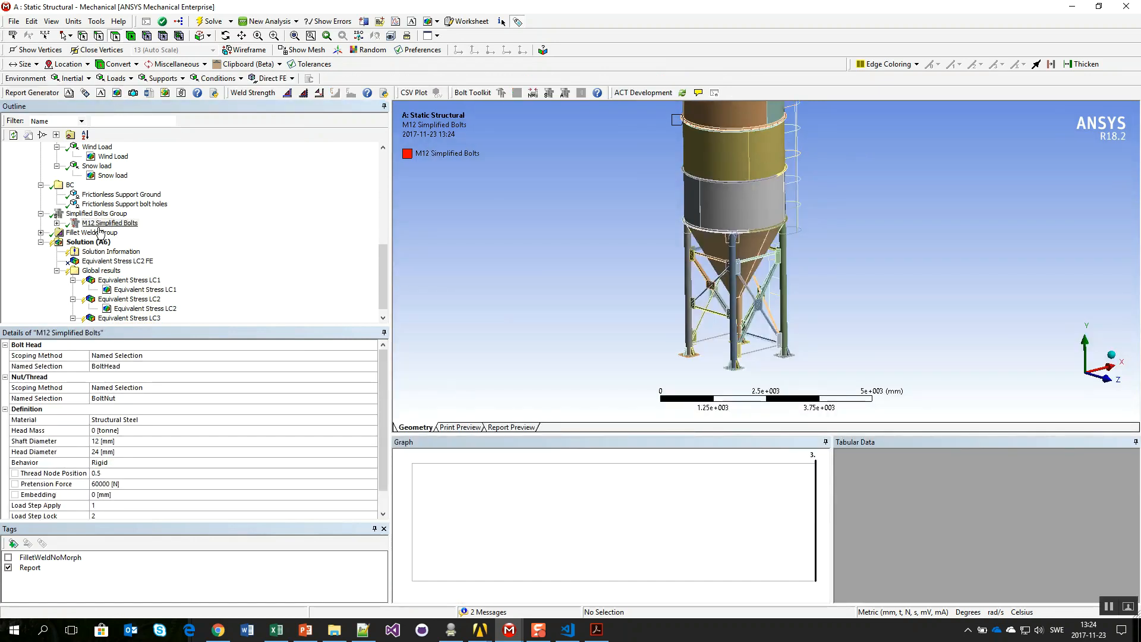
Step: Set the M12 Simplified Bolts figure to a wireframe close-up of the bolted flange ring
{"action": "left_click", "coordinate": [57, 223]}
{"action": "left_click", "coordinate": [125, 232]}
{"action": "scroll", "coordinate": [595, 273], "scroll_direction": "down", "scroll_amount": 5}
{"action": "middle_click_drag", "start_coordinate": [782, 308], "coordinate": [754, 368], "text": "ctrl"}
{"action": "scroll", "coordinate": [753, 372], "scroll_direction": "up", "scroll_amount": 8}
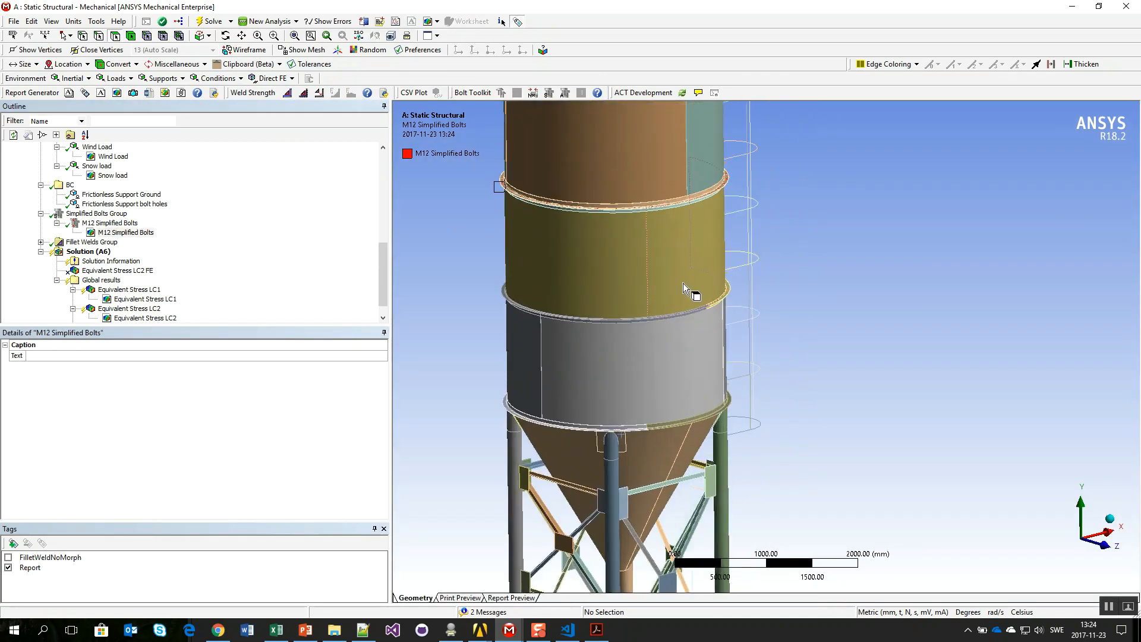
{"action": "scroll", "coordinate": [747, 311], "scroll_direction": "up", "scroll_amount": 3}
{"action": "middle_click_drag", "start_coordinate": [724, 270], "coordinate": [729, 322]}
{"action": "left_click", "coordinate": [243, 51]}
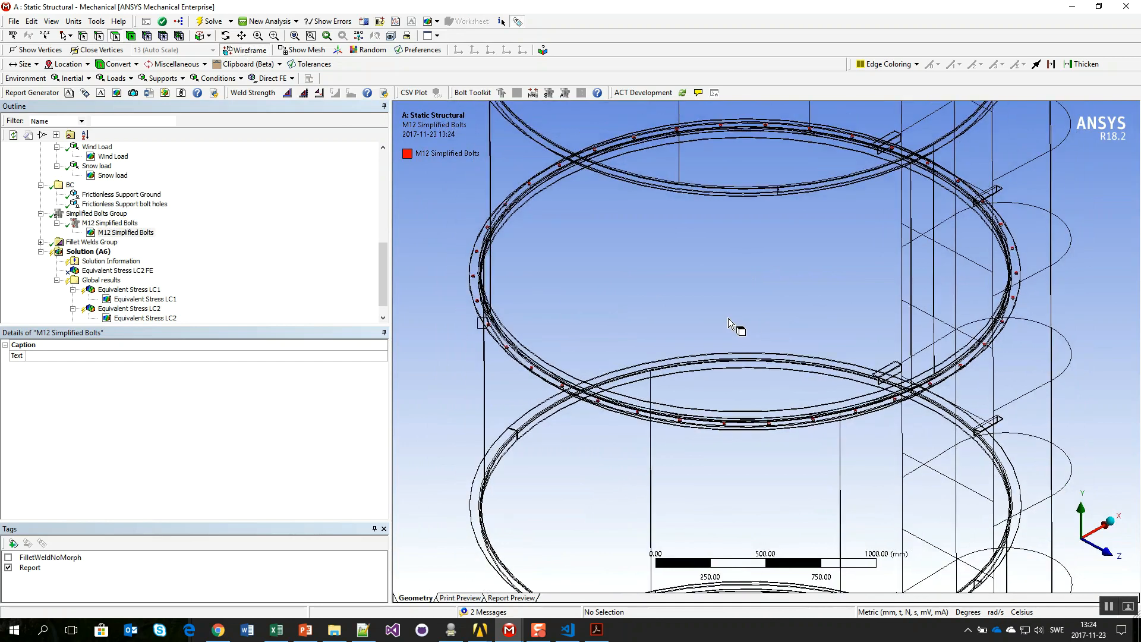
Step: Convert the M12 Simplified Bolts figure to an image and insert a comment under Equivalent Stress LC1
{"action": "left_click", "coordinate": [137, 233]}
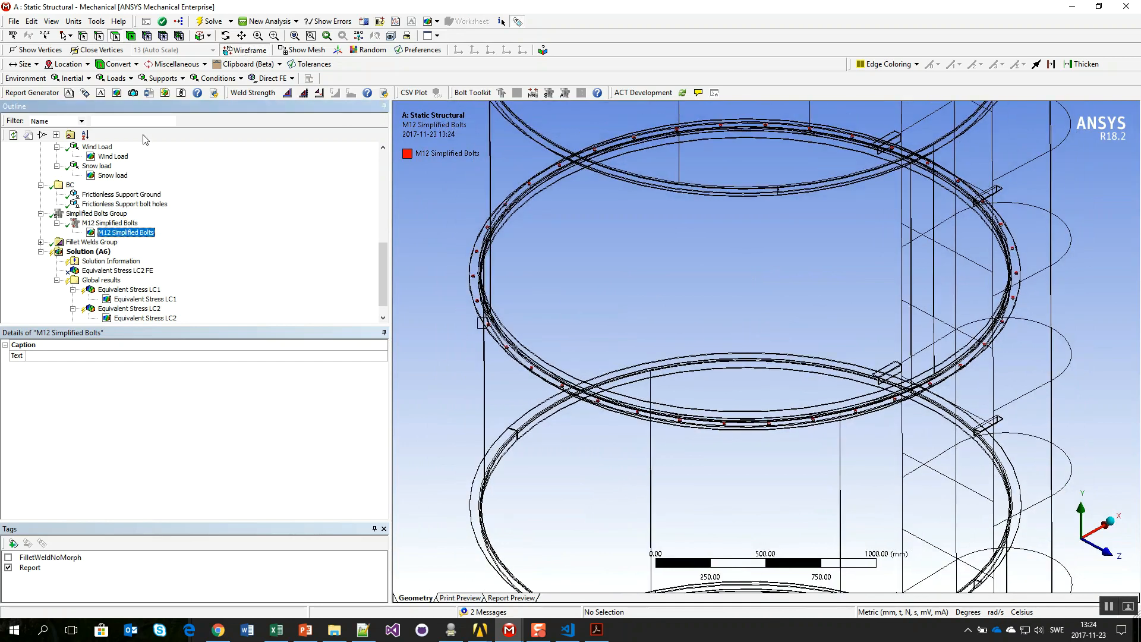
{"action": "left_click", "coordinate": [133, 94]}
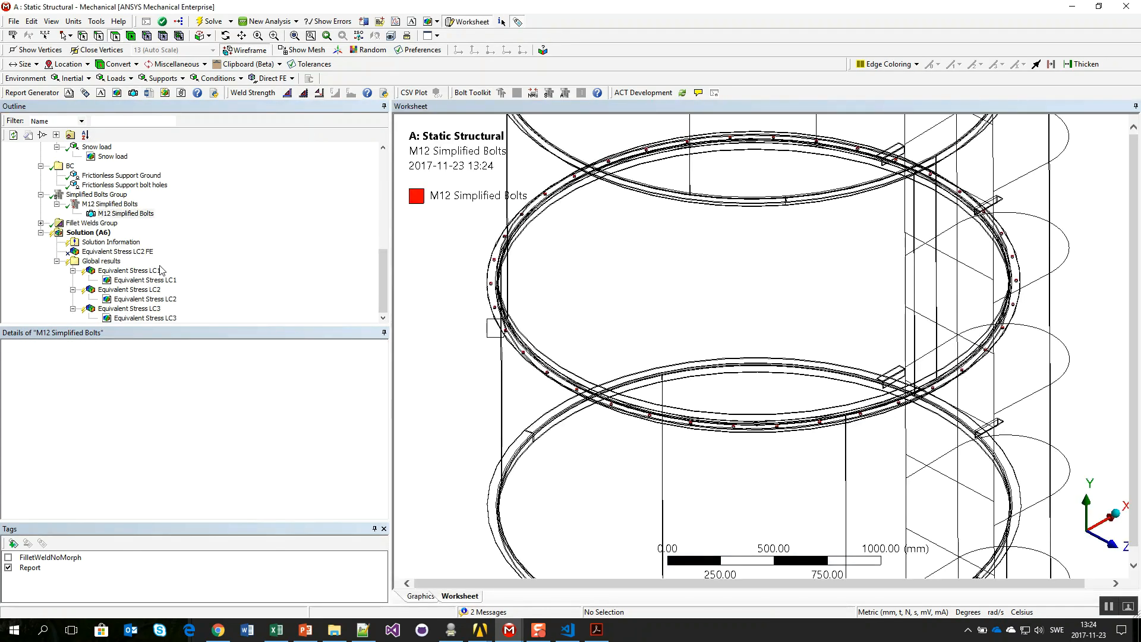
{"action": "left_click", "coordinate": [115, 272]}
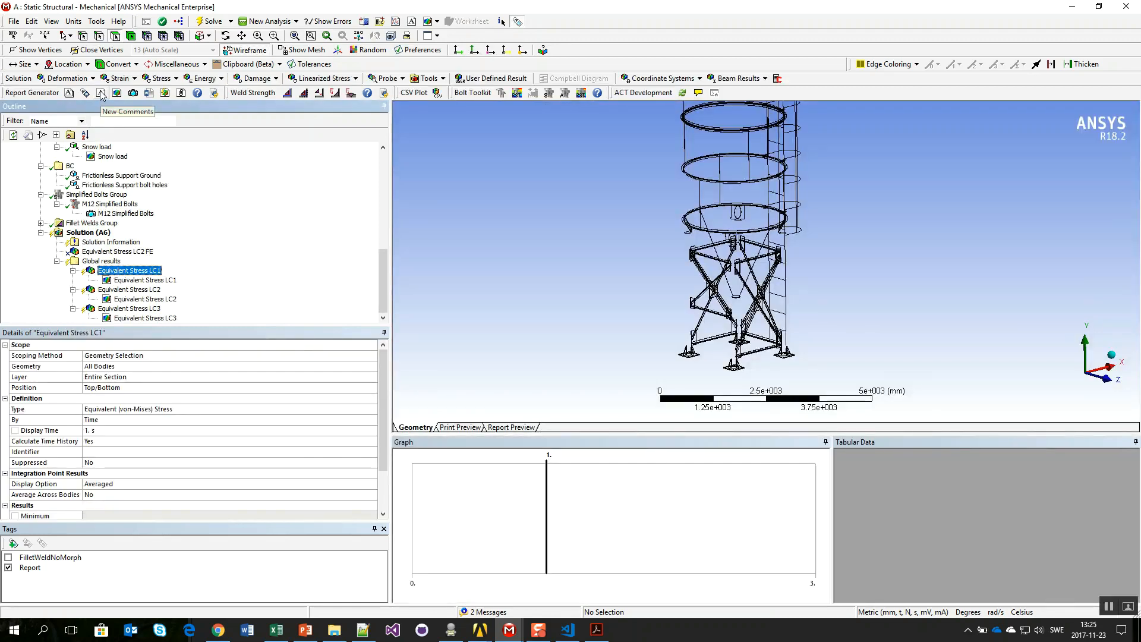
{"action": "left_click", "coordinate": [102, 94]}
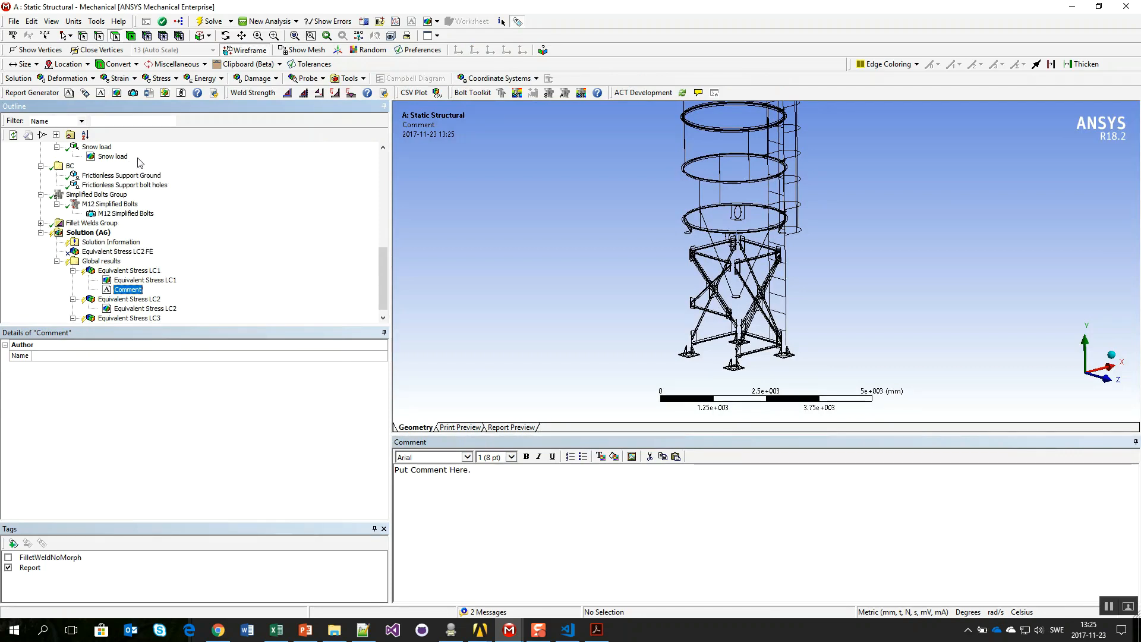
Step: Switch to the other Static Structural Mechanical window, which holds the solved Weld Strength Webinar silo model
{"action": "left_click", "coordinate": [1072, 7]}
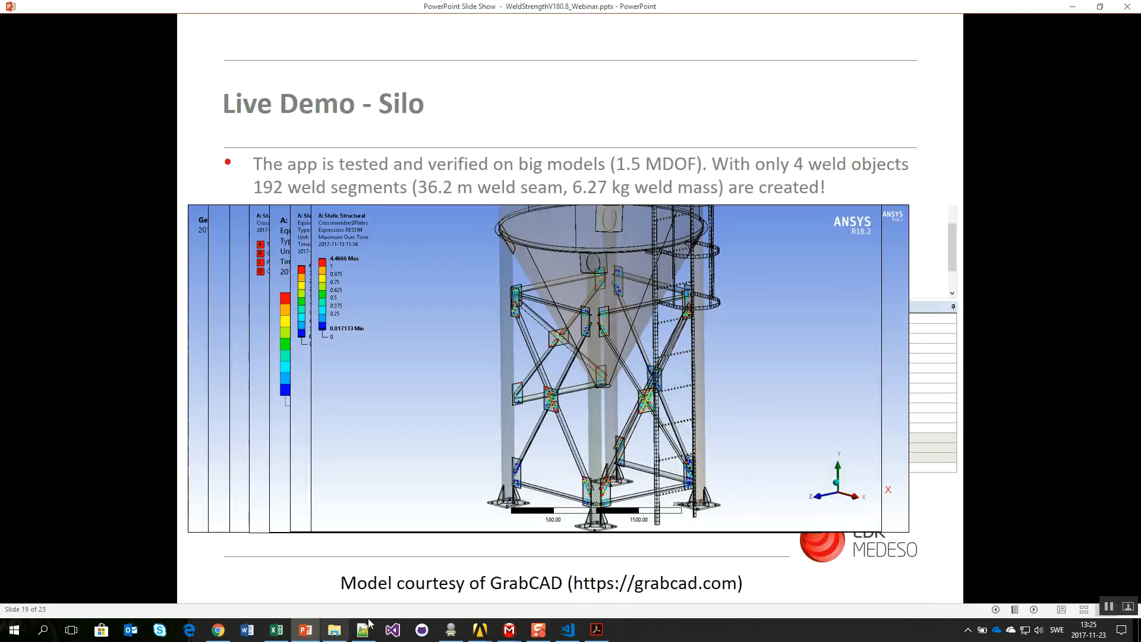
{"action": "left_click", "coordinate": [509, 629]}
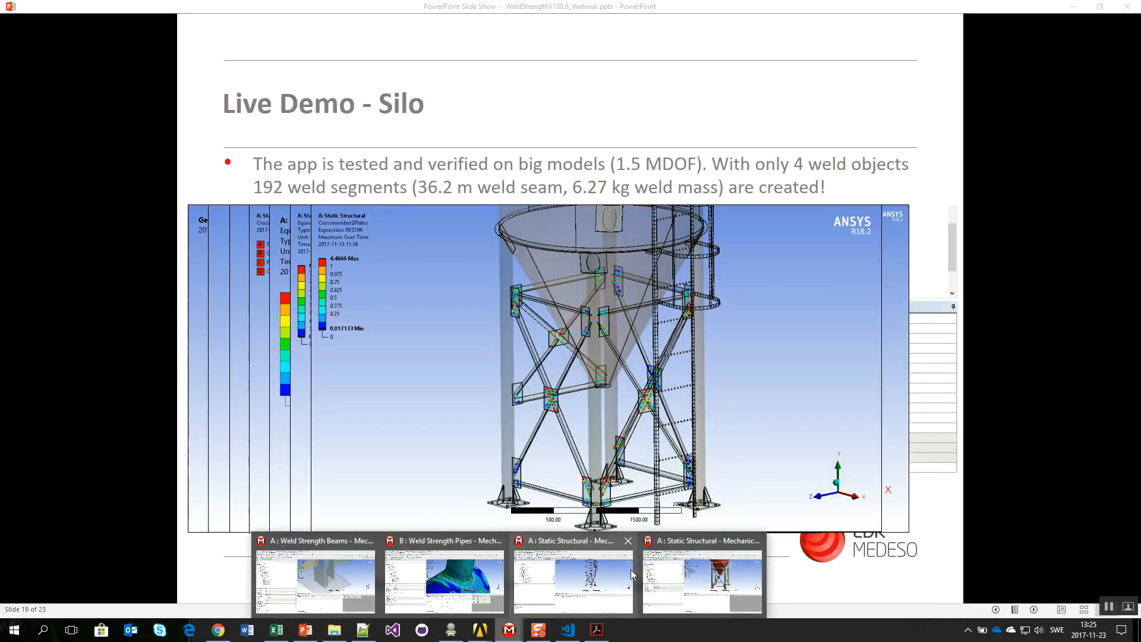
{"action": "left_click", "coordinate": [583, 586]}
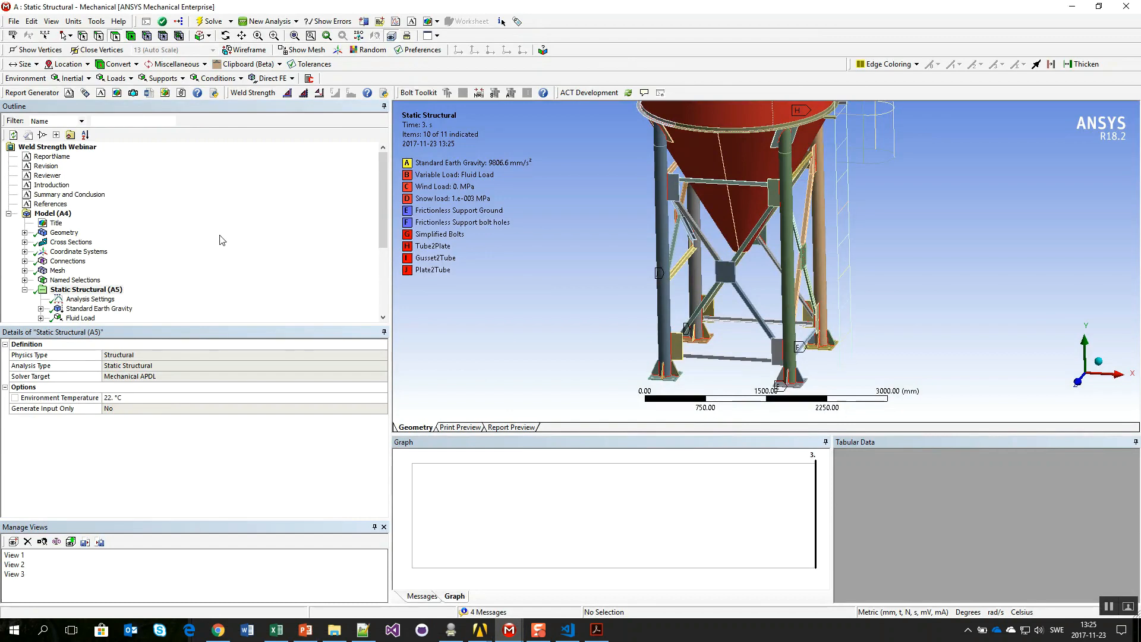
Step: Expand Global results and examine the Equivalent Stress LC1 and LC2 plots on the silo's support structure
{"action": "scroll", "coordinate": [94, 225], "scroll_direction": "down", "scroll_amount": 3}
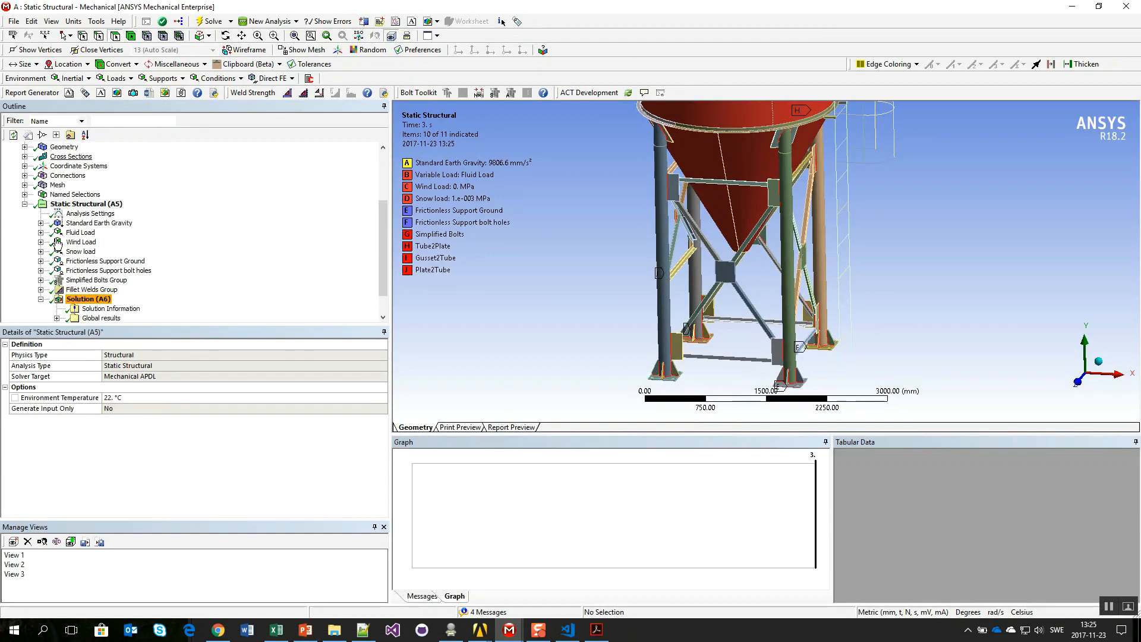
{"action": "scroll", "coordinate": [94, 228], "scroll_direction": "down", "scroll_amount": 2}
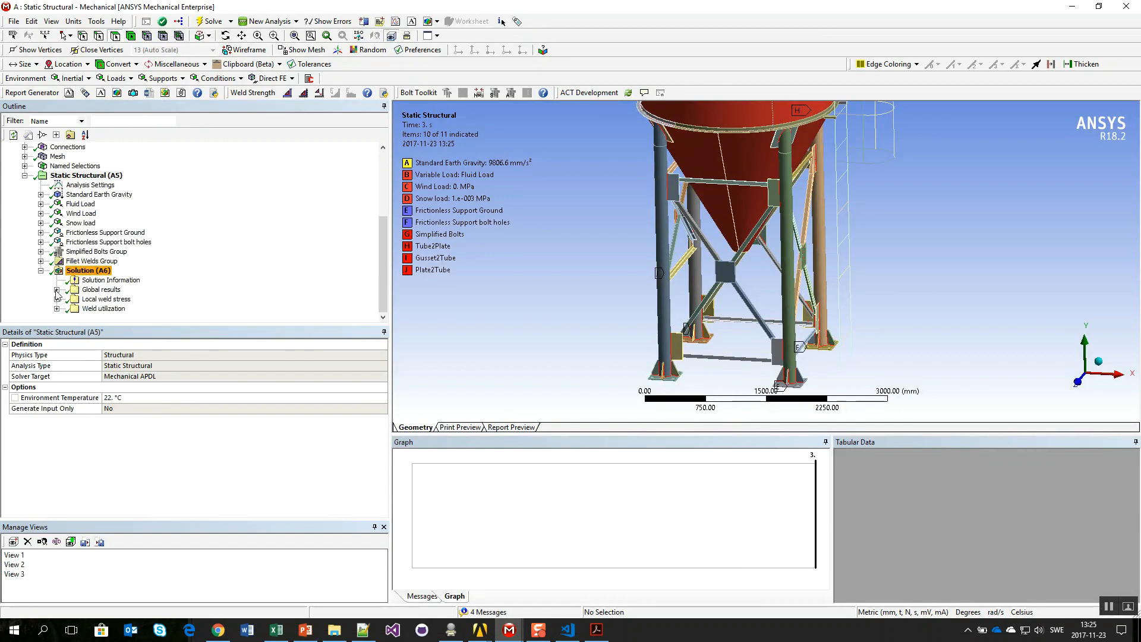
{"action": "double_click", "coordinate": [93, 278]}
{"action": "left_click", "coordinate": [129, 289]}
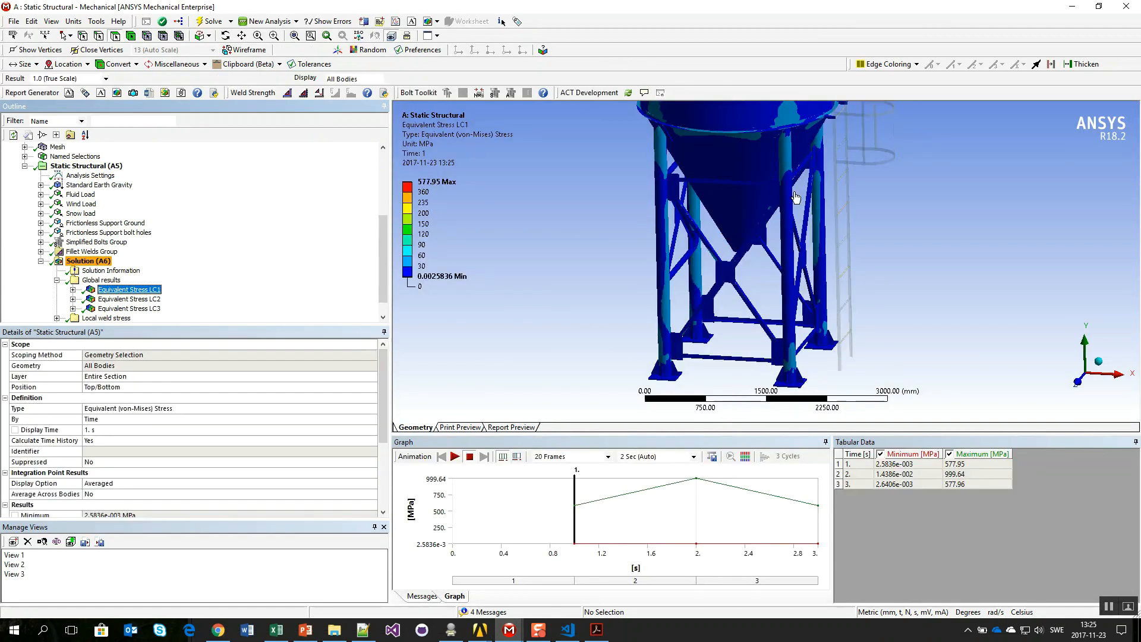
{"action": "scroll", "coordinate": [831, 200], "scroll_direction": "up", "scroll_amount": 3}
{"action": "middle_click_drag", "start_coordinate": [759, 190], "coordinate": [691, 357]}
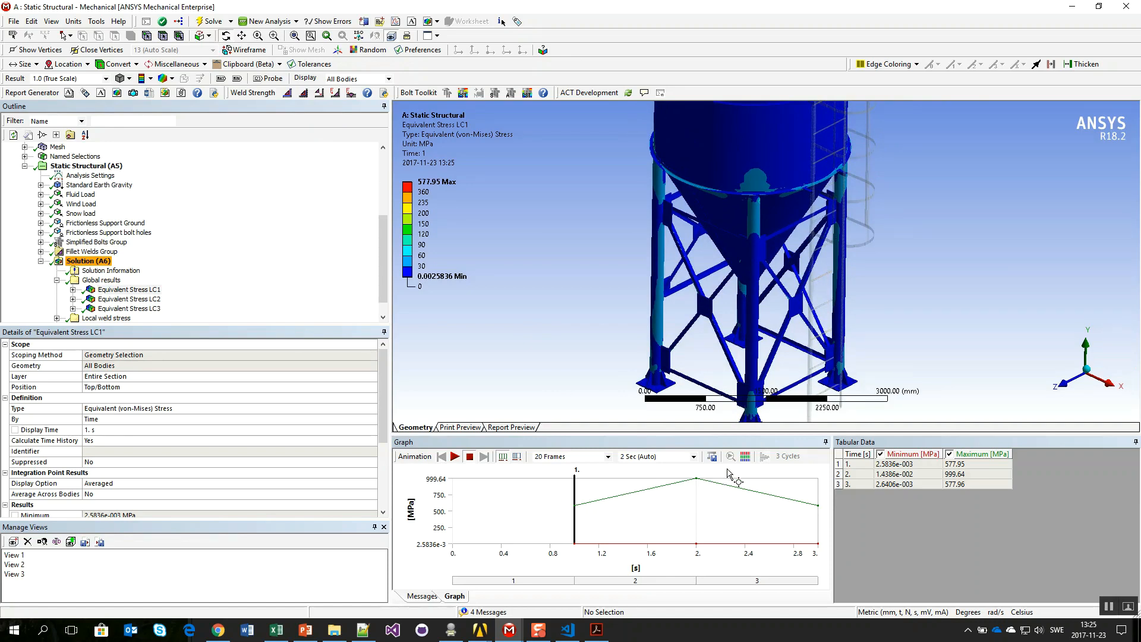
{"action": "left_click", "coordinate": [118, 299]}
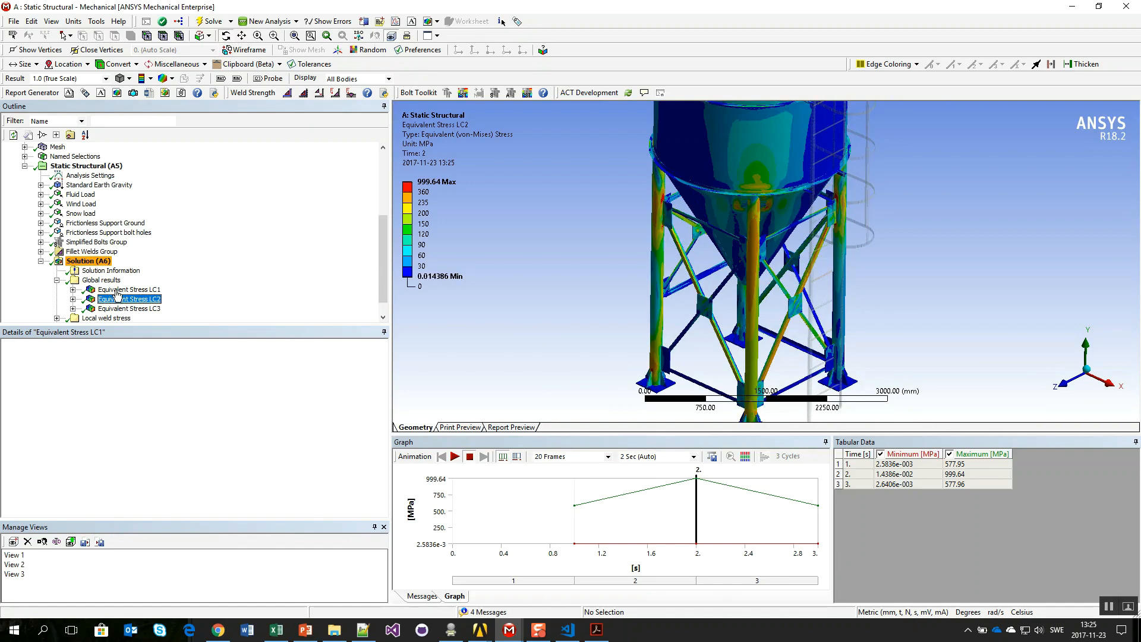
Step: Display Equivalent Stress LC2 FE from Local weld stress, zoomed to a plate-to-leg connection with the element edges shown
{"action": "scroll", "coordinate": [111, 300], "scroll_direction": "down", "scroll_amount": 1}
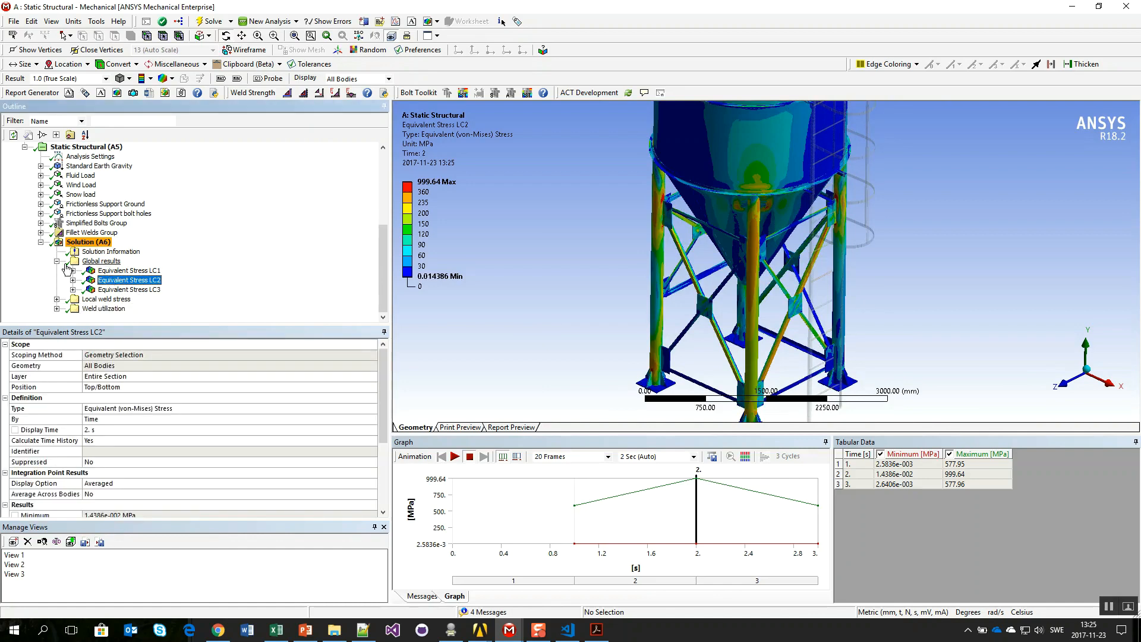
{"action": "left_click", "coordinate": [58, 299]}
{"action": "left_click", "coordinate": [109, 308]}
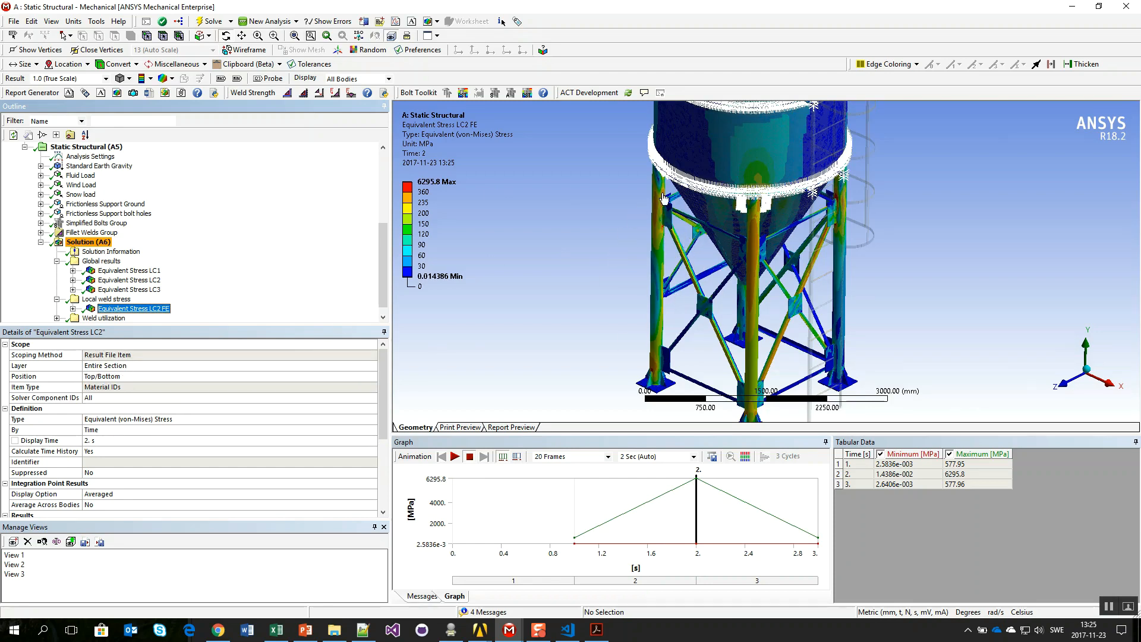
{"action": "left_click", "coordinate": [274, 36]}
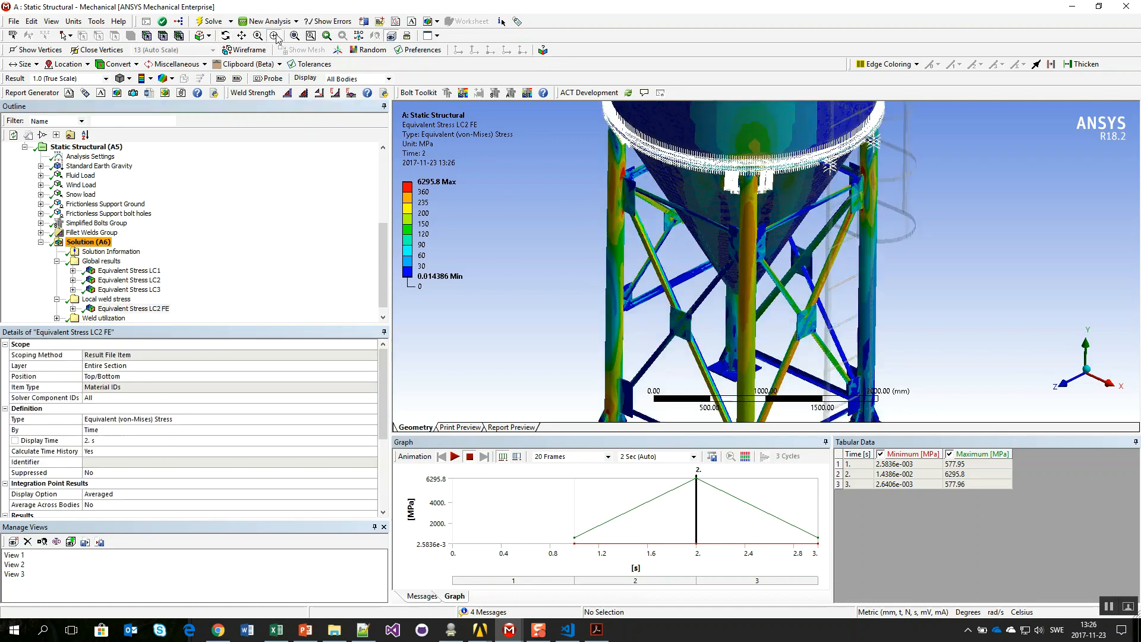
{"action": "left_click_drag", "start_coordinate": [601, 171], "coordinate": [657, 236]}
{"action": "left_click", "coordinate": [167, 79]}
{"action": "left_click", "coordinate": [175, 128]}
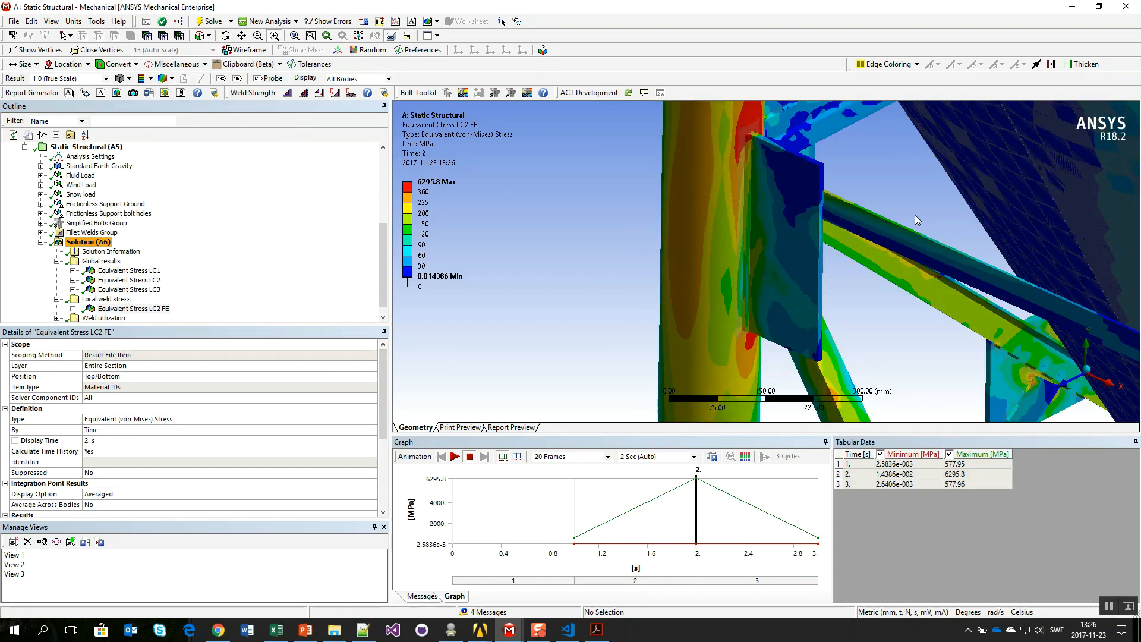
Step: Examine the meshed LC2 FE stresses around the plate-to-leg weld and where the leg tube meets the silo cone
{"action": "middle_click_drag", "start_coordinate": [902, 122], "coordinate": [818, 220], "text": "ctrl"}
{"action": "scroll", "coordinate": [759, 193], "scroll_direction": "up", "scroll_amount": 1}
{"action": "scroll", "coordinate": [759, 194], "scroll_direction": "up", "scroll_amount": 7}
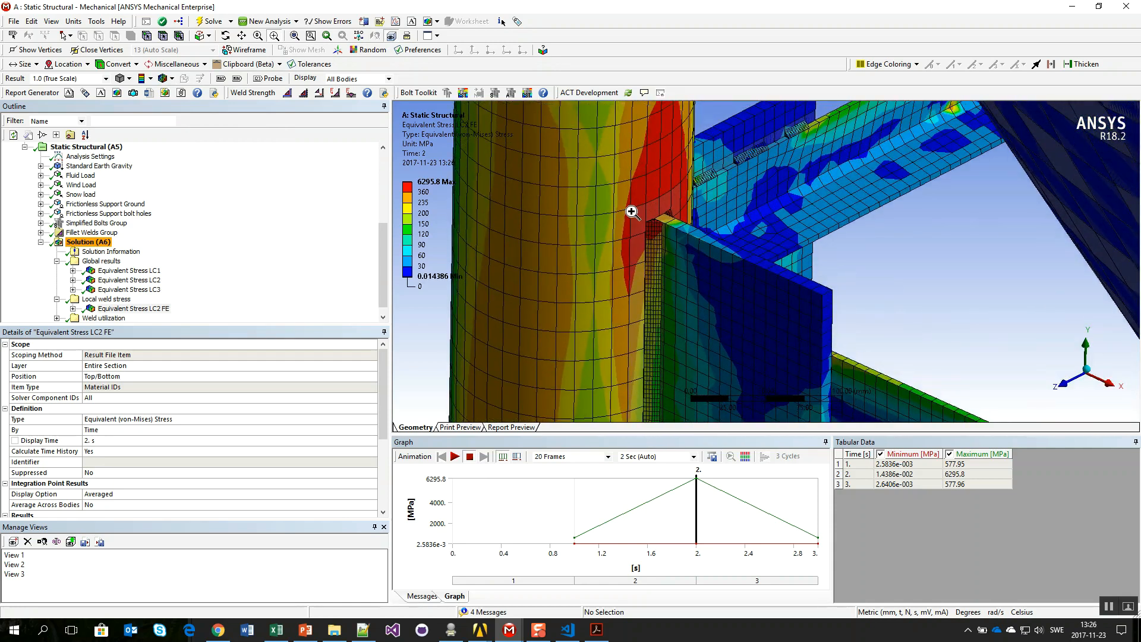
{"action": "scroll", "coordinate": [783, 228], "scroll_direction": "down", "scroll_amount": 8}
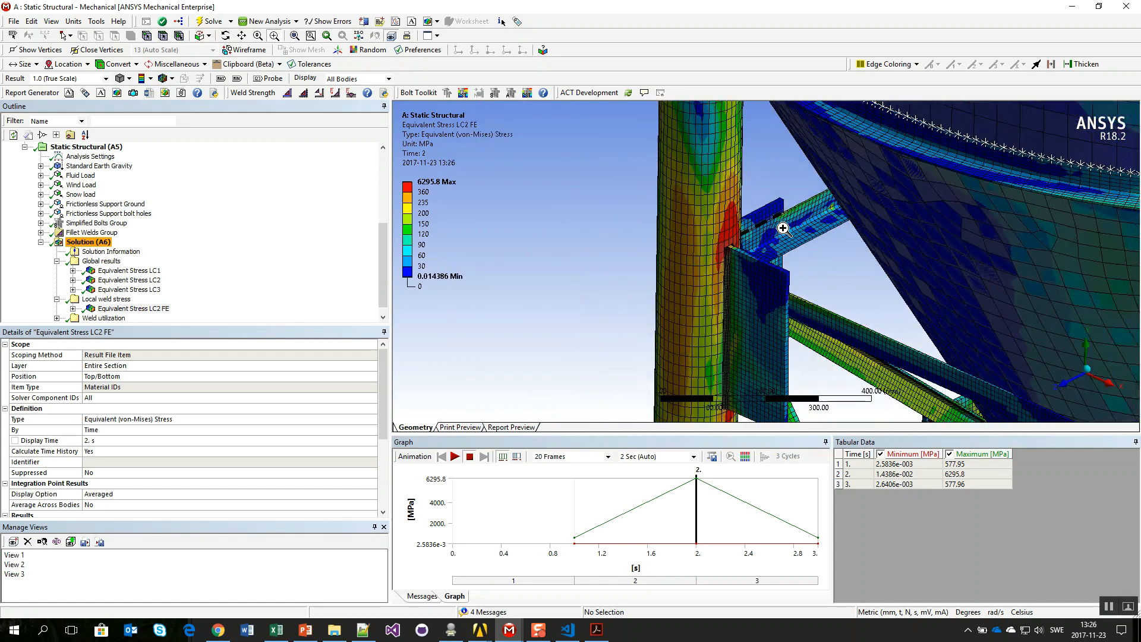
{"action": "scroll", "coordinate": [783, 228], "scroll_direction": "down", "scroll_amount": 4}
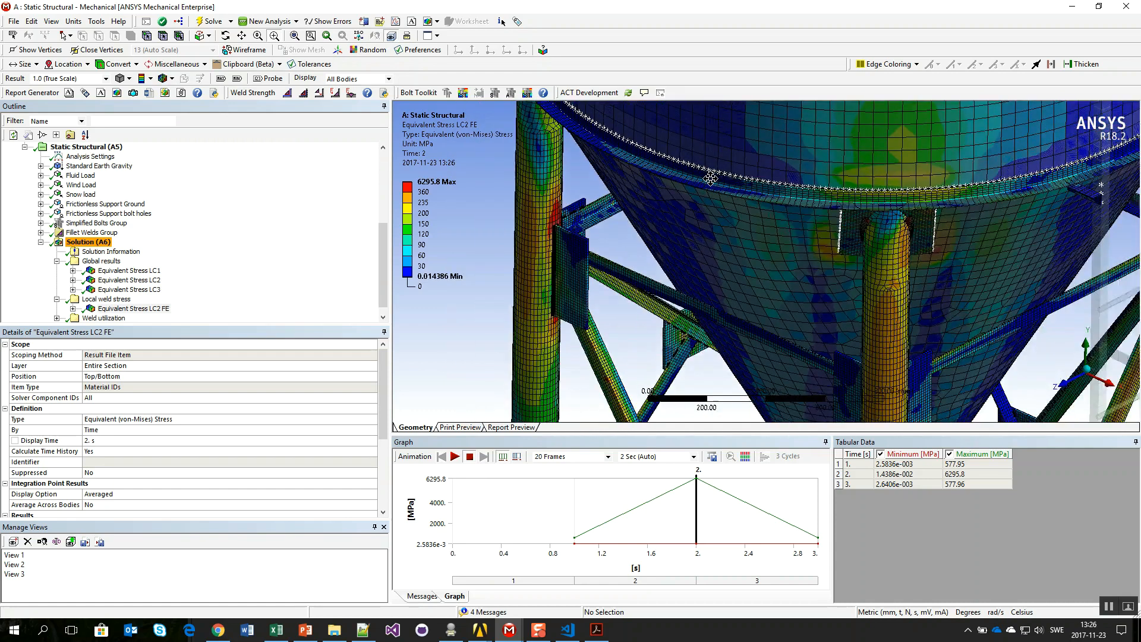
{"action": "scroll", "coordinate": [717, 179], "scroll_direction": "up", "scroll_amount": 6}
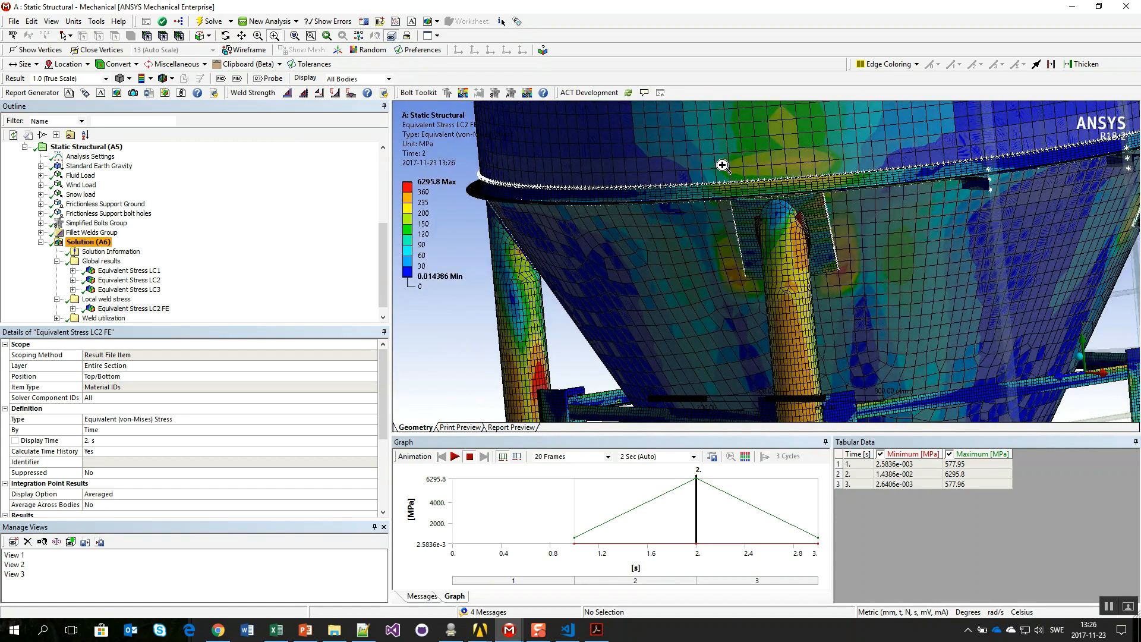
Step: Expand Weld utilization, examine the Tube2Plate result and its details, and close the Manage Views pane
{"action": "scroll", "coordinate": [61, 320], "scroll_direction": "down", "scroll_amount": 1}
{"action": "left_click", "coordinate": [56, 308]}
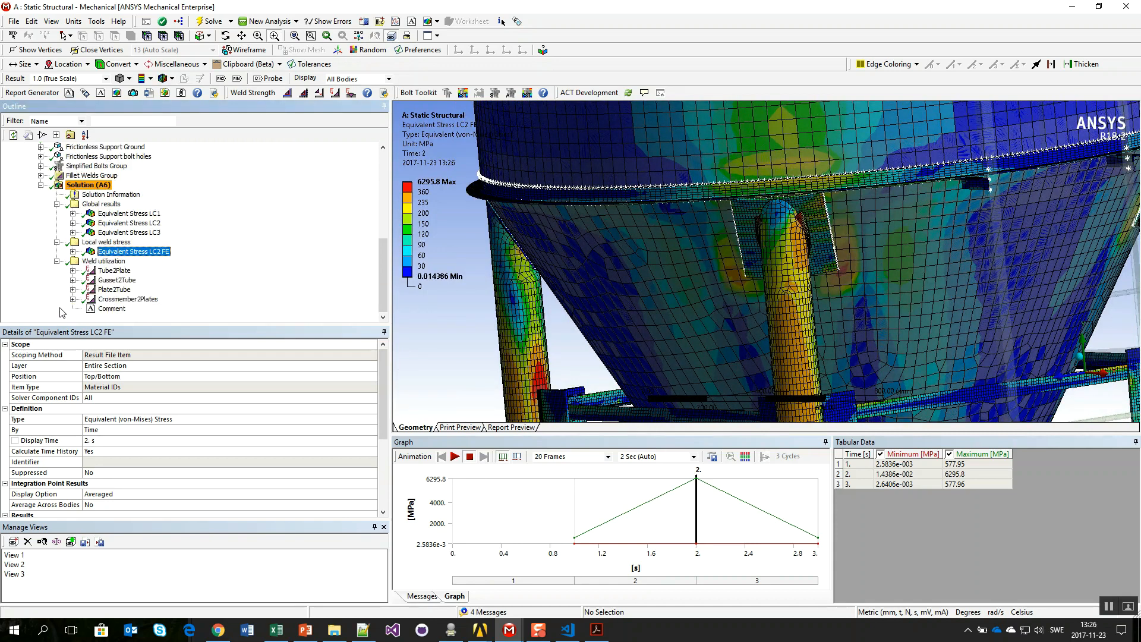
{"action": "left_click", "coordinate": [116, 271]}
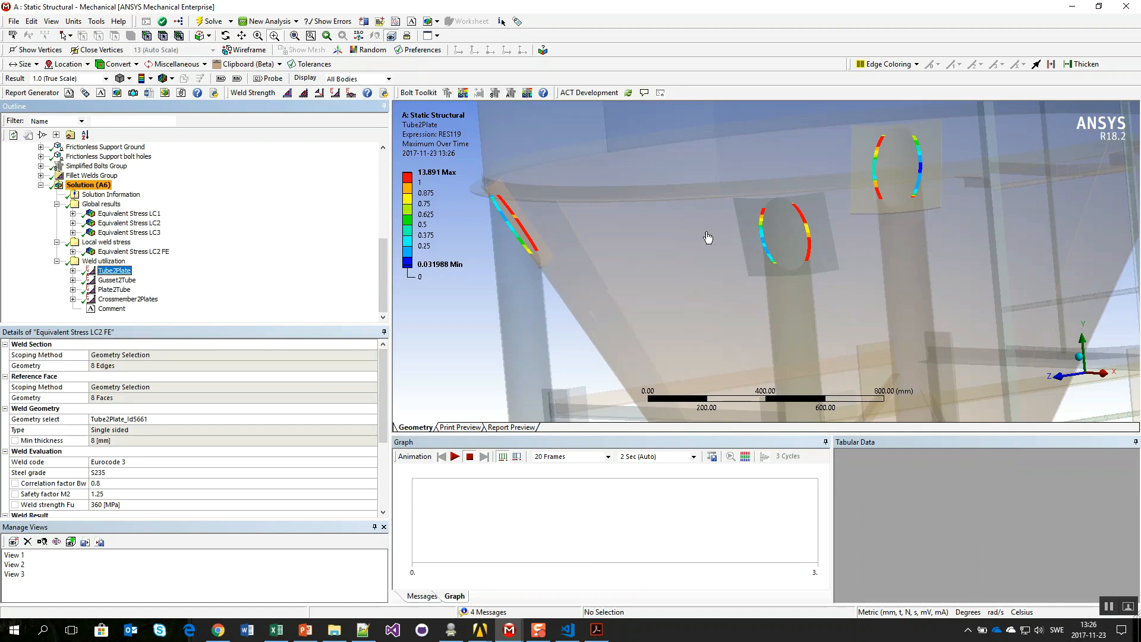
{"action": "scroll", "coordinate": [781, 223], "scroll_direction": "down", "scroll_amount": 3}
{"action": "scroll", "coordinate": [809, 226], "scroll_direction": "down", "scroll_amount": 3}
{"action": "middle_click_drag", "start_coordinate": [835, 252], "coordinate": [811, 122], "text": "ctrl"}
{"action": "scroll", "coordinate": [173, 470], "scroll_direction": "down", "scroll_amount": 4}
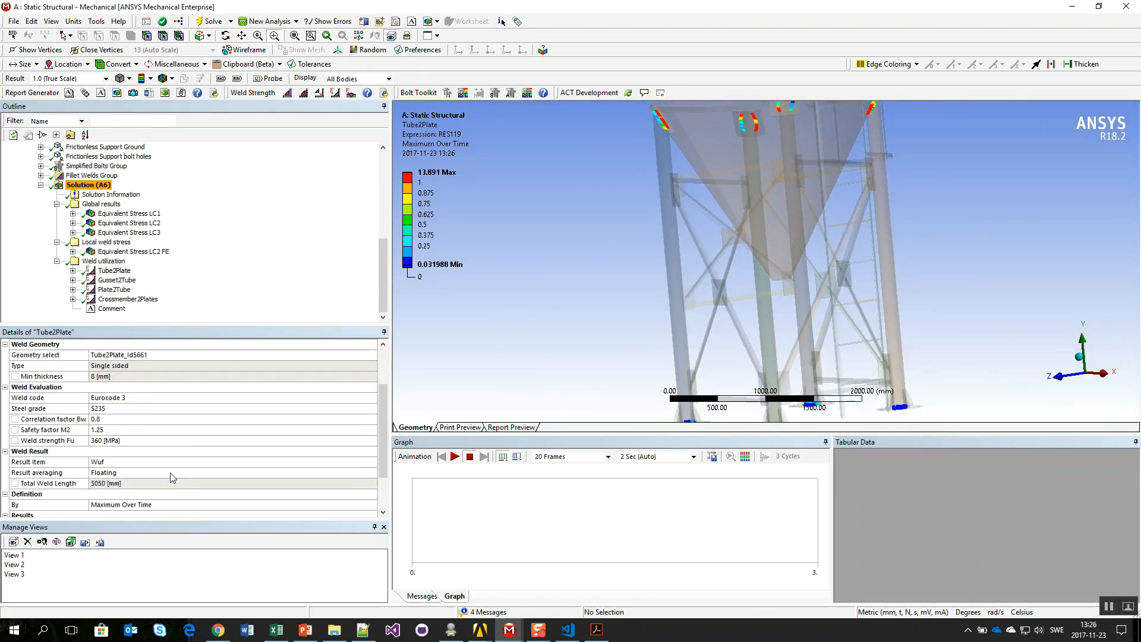
{"action": "left_click", "coordinate": [383, 527]}
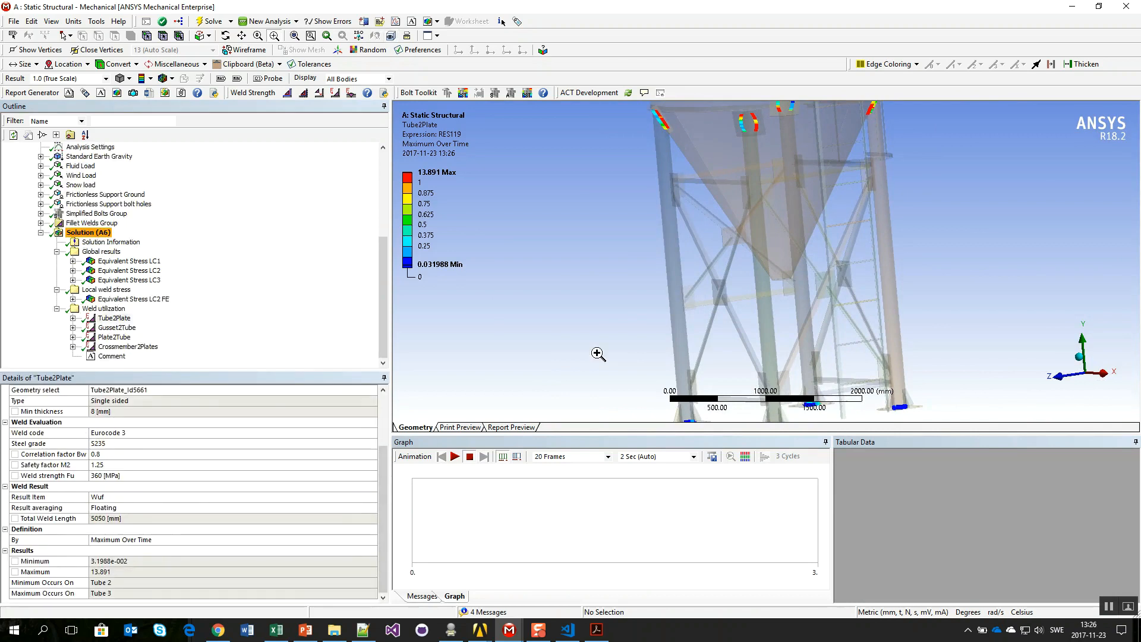
{"action": "middle_click_drag", "start_coordinate": [799, 207], "coordinate": [916, 190]}
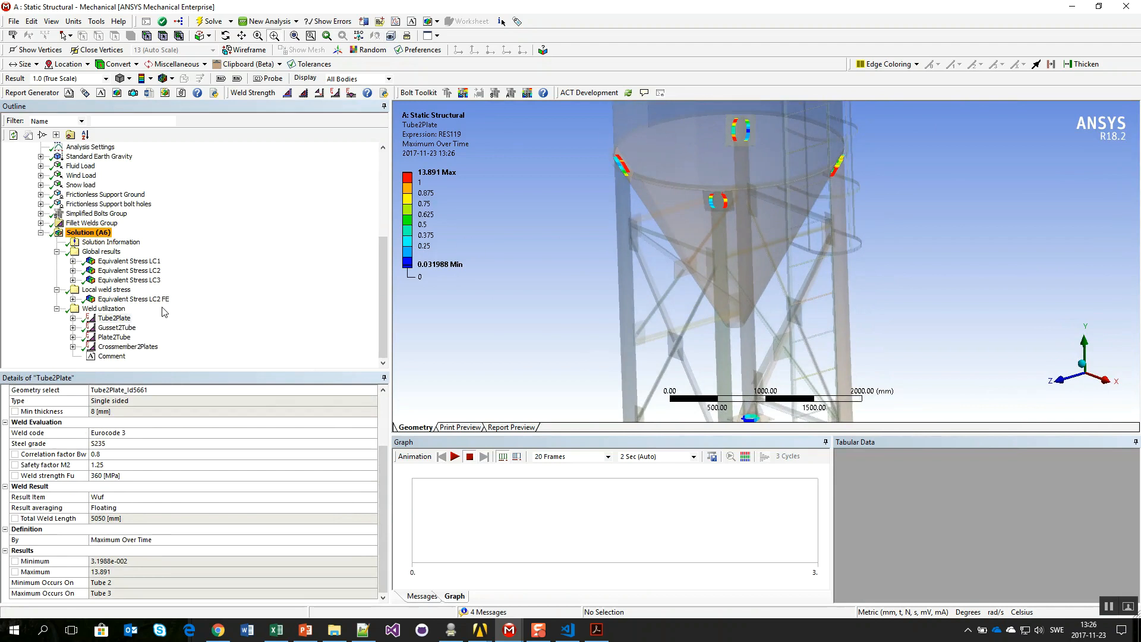
Step: Examine the Gusset2Tube and Plate2Tube weld utilization results on the silo's support legs
{"action": "left_click", "coordinate": [110, 327]}
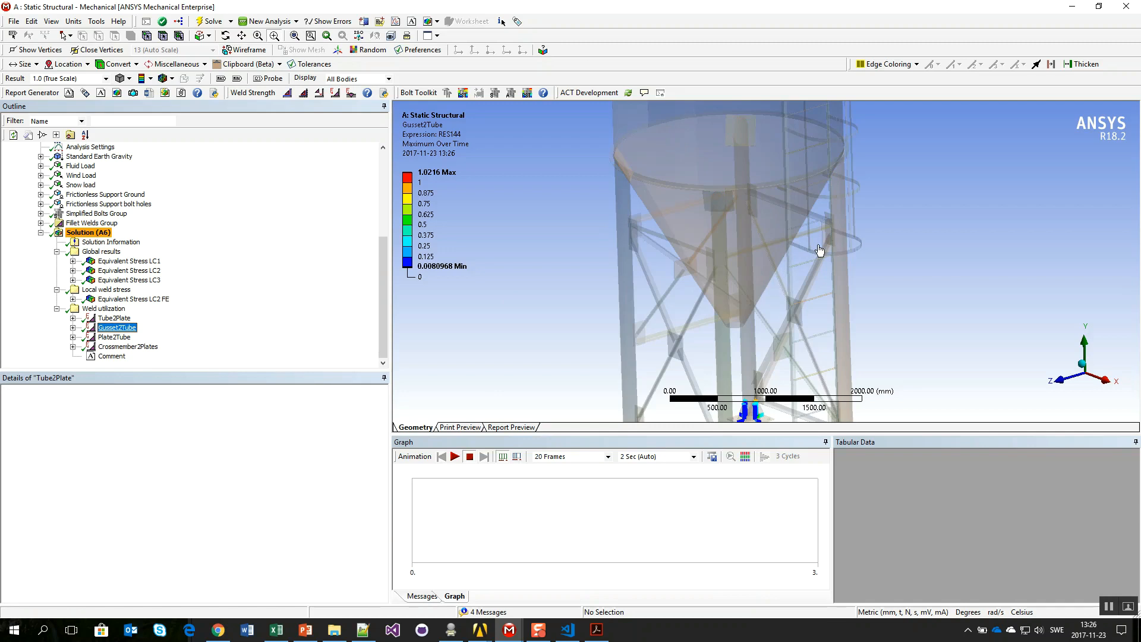
{"action": "scroll", "coordinate": [754, 234], "scroll_direction": "down", "scroll_amount": 3}
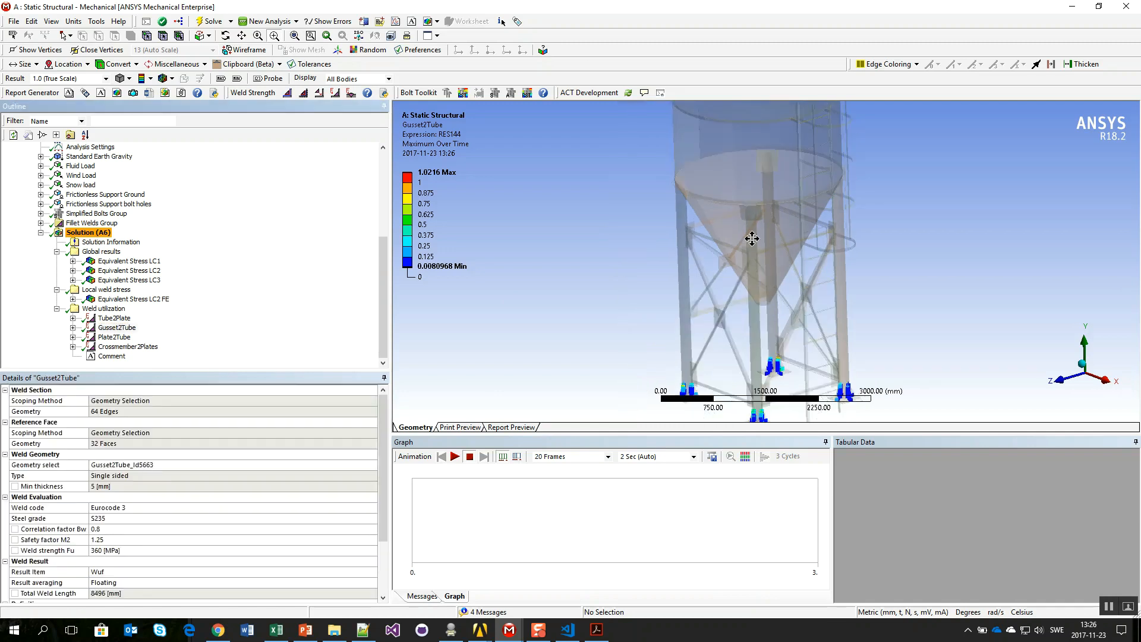
{"action": "left_click", "coordinate": [102, 339]}
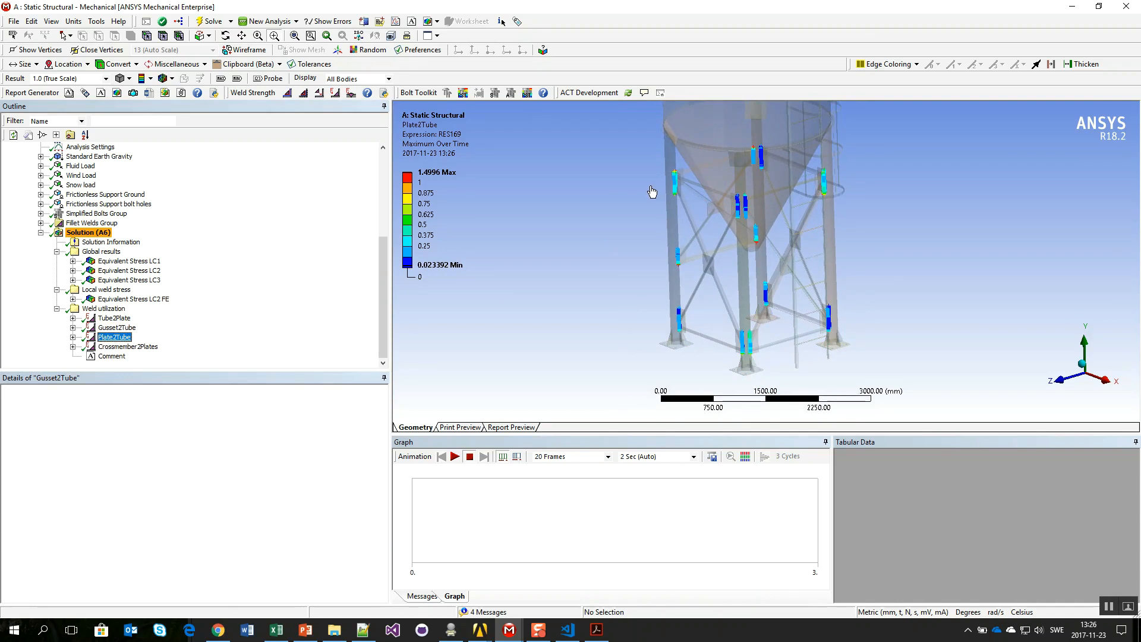
{"action": "middle_click_drag", "start_coordinate": [725, 176], "coordinate": [743, 168]}
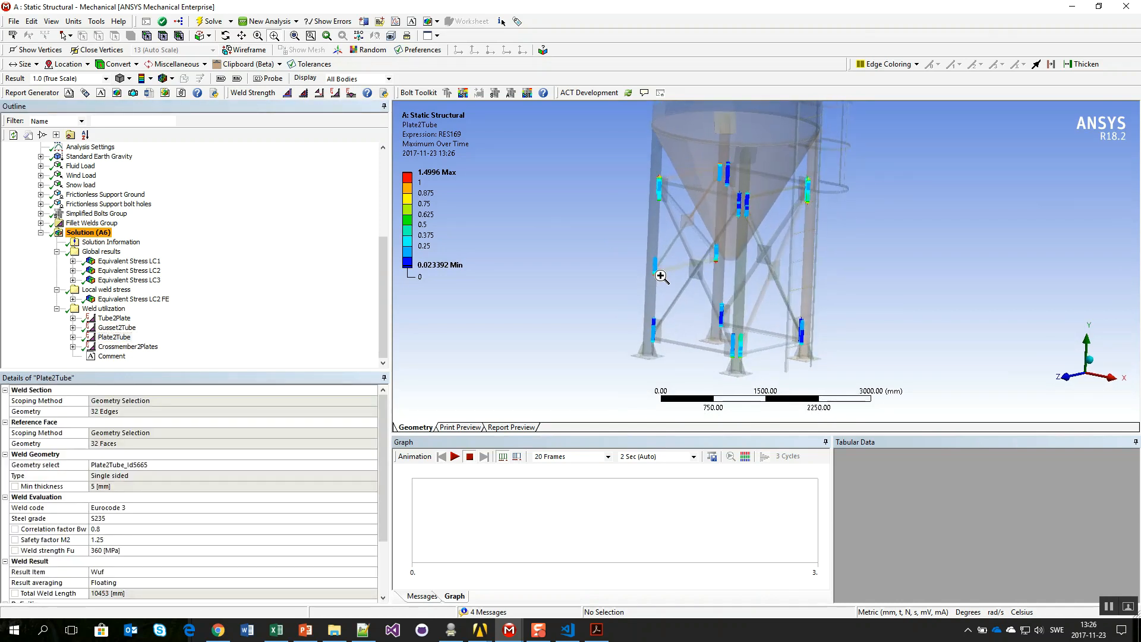
Step: Examine the Crossmember2Plates weld utilization, including a close-up of the intermittent welds on the bracing plates
{"action": "left_click", "coordinate": [149, 348]}
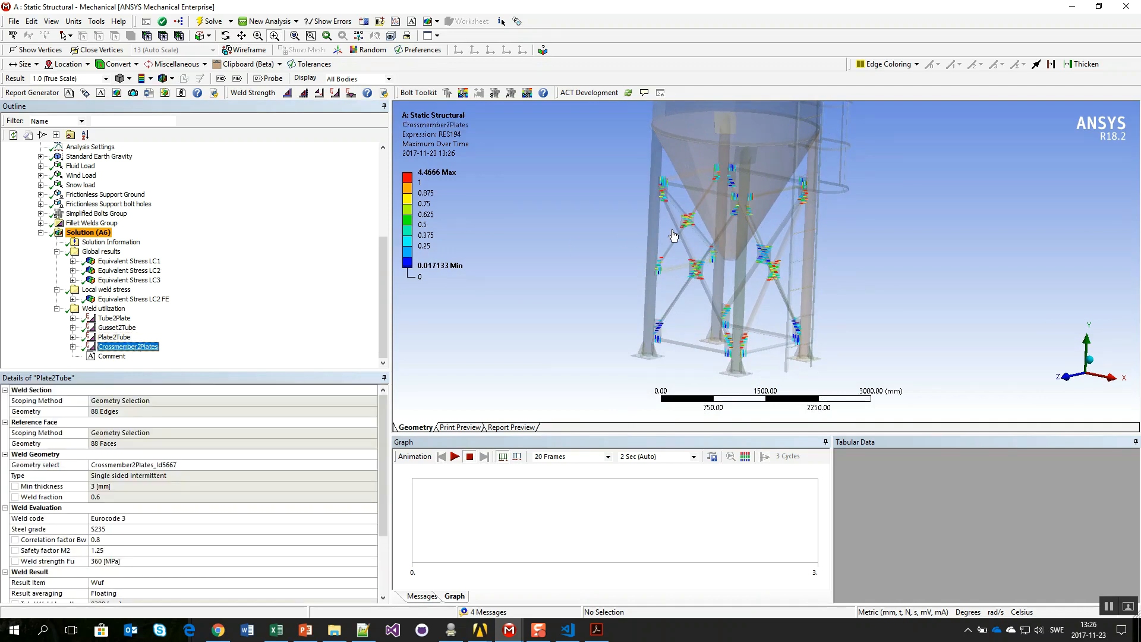
{"action": "scroll", "coordinate": [666, 223], "scroll_direction": "up", "scroll_amount": 3}
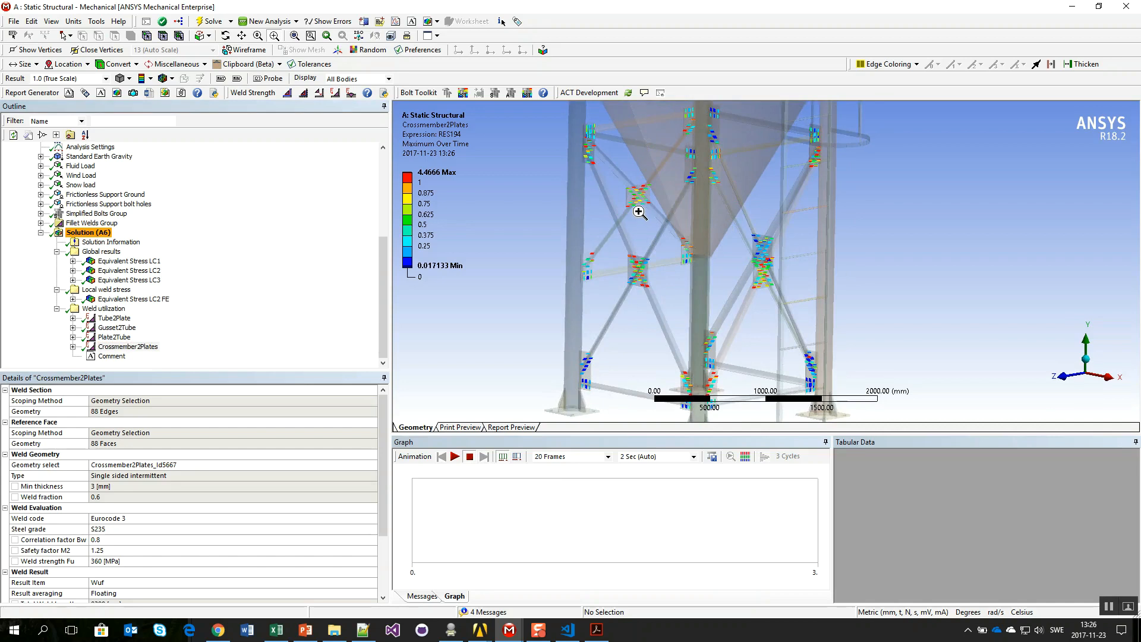
{"action": "scroll", "coordinate": [639, 214], "scroll_direction": "up", "scroll_amount": 5}
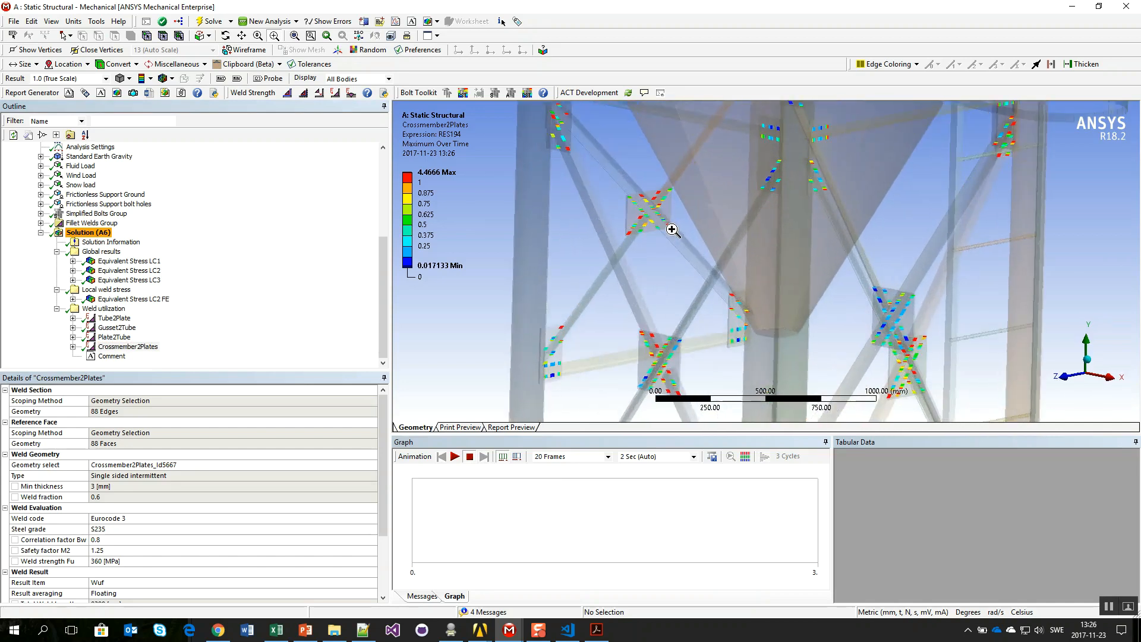
{"action": "scroll", "coordinate": [653, 222], "scroll_direction": "up", "scroll_amount": 2}
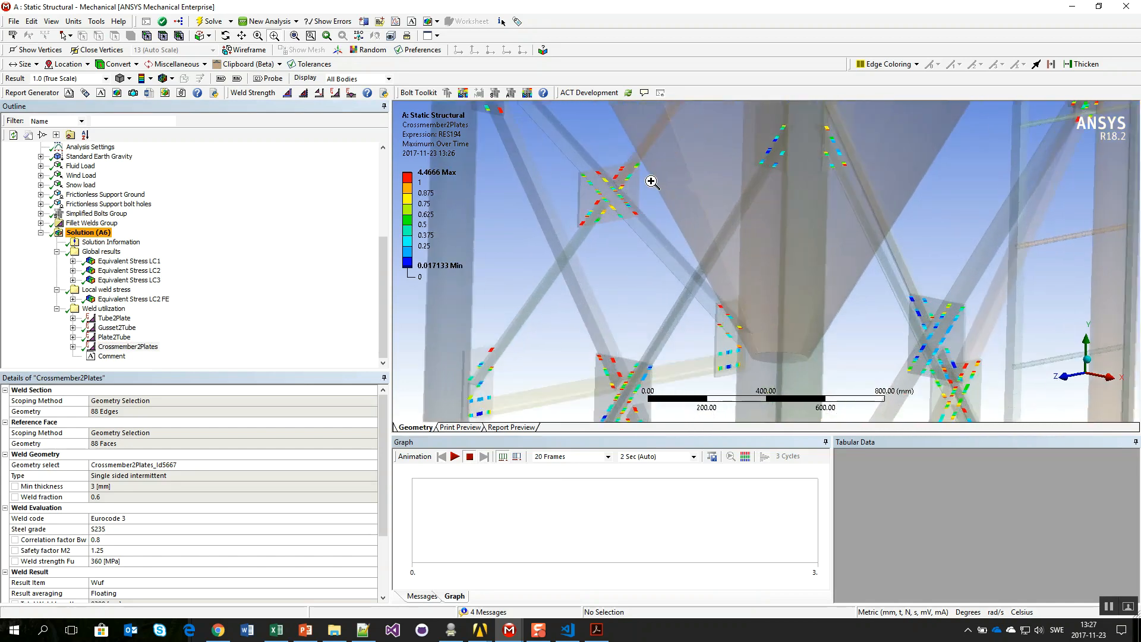
{"action": "scroll", "coordinate": [621, 183], "scroll_direction": "down", "scroll_amount": 2}
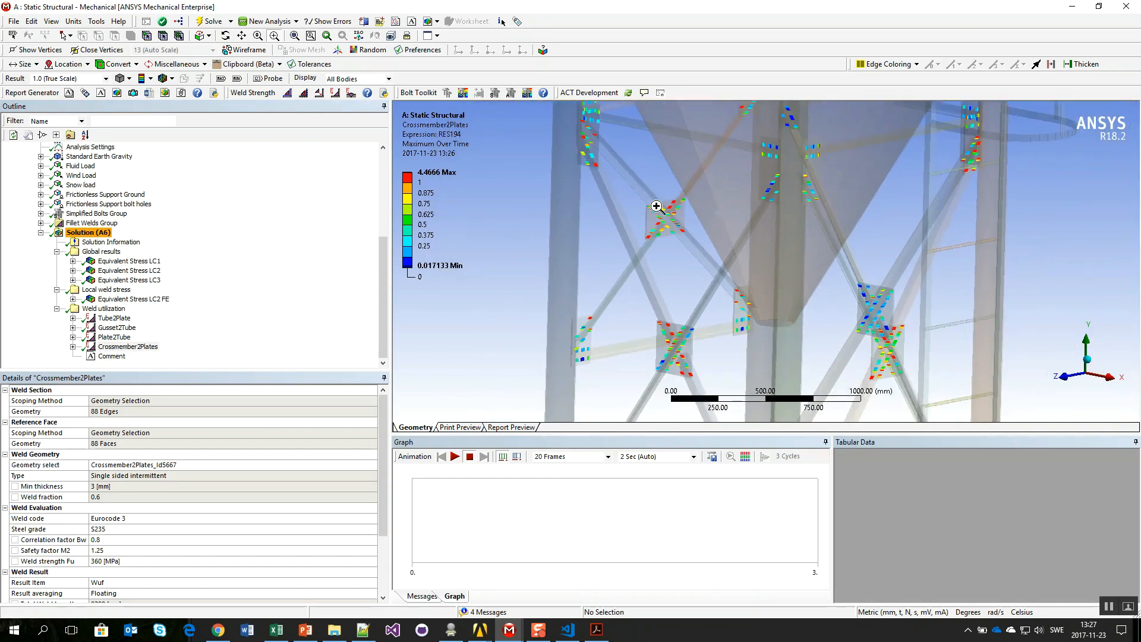
{"action": "scroll", "coordinate": [670, 219], "scroll_direction": "down", "scroll_amount": 5}
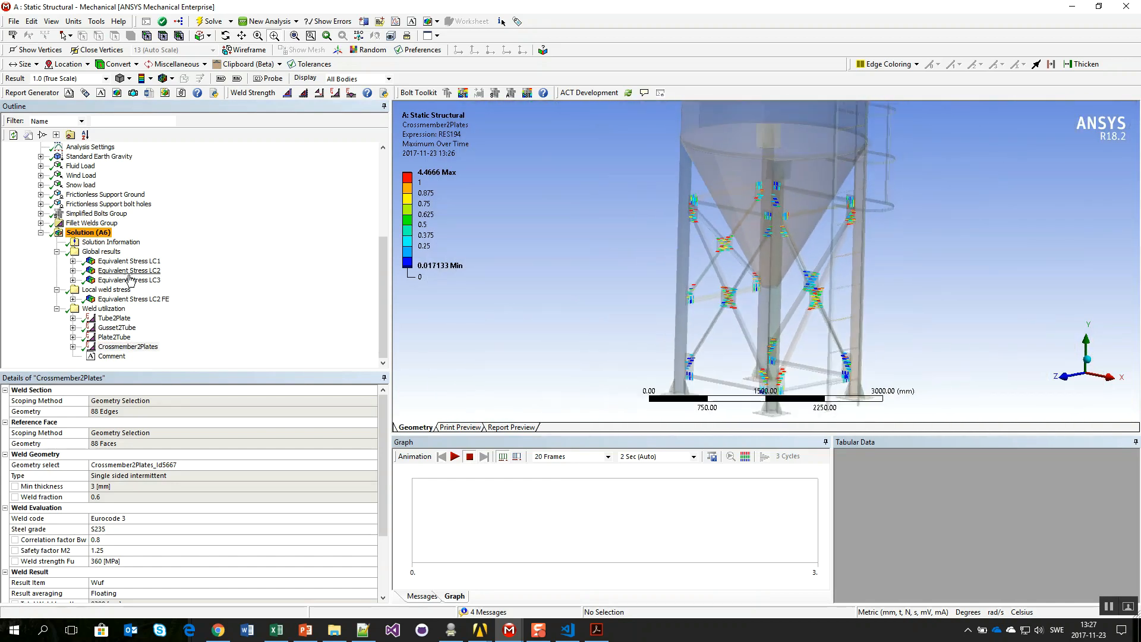
Step: Generate the silo analysis report in Word with Report Generator and enable the new document's macro content
{"action": "scroll", "coordinate": [758, 281], "scroll_direction": "down", "scroll_amount": 1}
{"action": "scroll", "coordinate": [813, 233], "scroll_direction": "down", "scroll_amount": 1}
{"action": "middle_click_drag", "start_coordinate": [803, 194], "coordinate": [790, 203]}
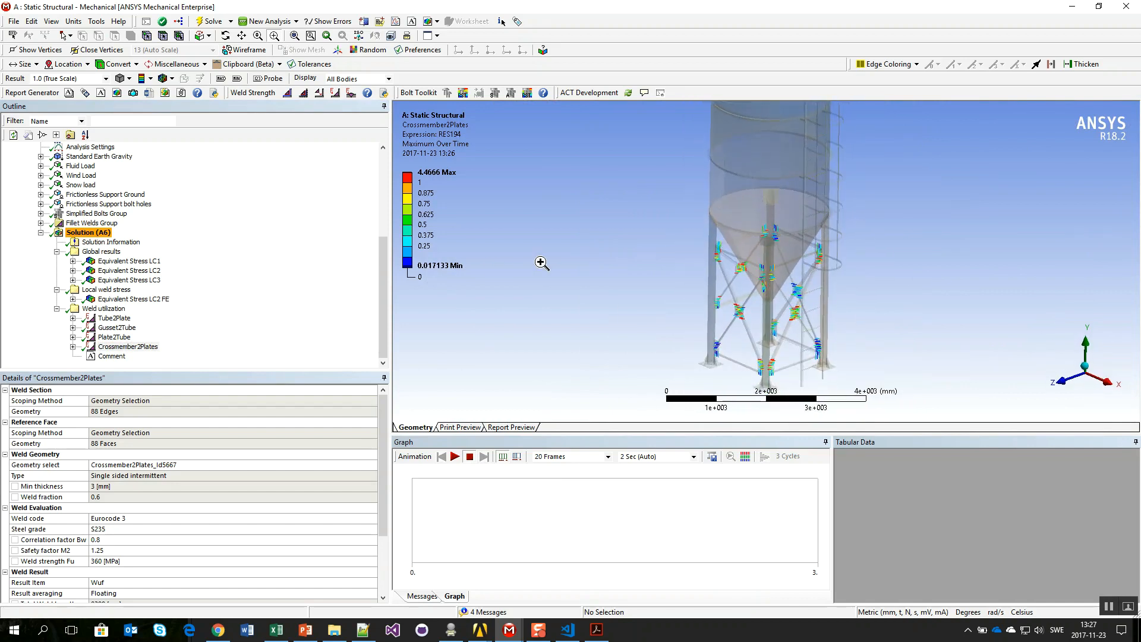
{"action": "left_click", "coordinate": [148, 93]}
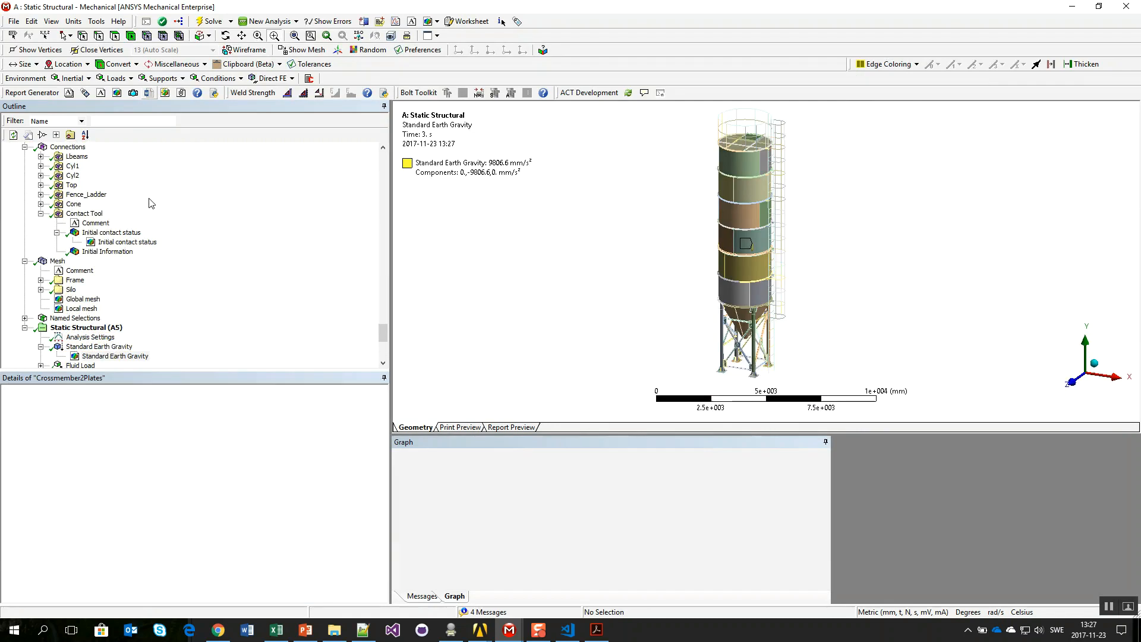
{"action": "key", "text": "Down"}
{"action": "key", "text": "Down"}
{"action": "key", "text": "Down"}
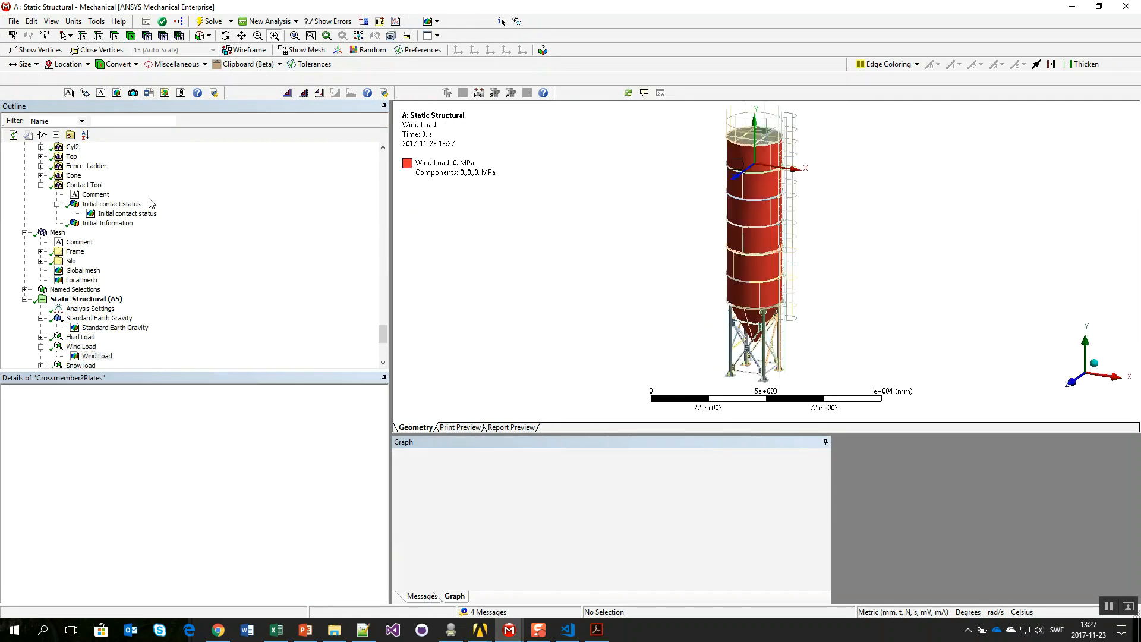
{"action": "key", "text": "Down"}
{"action": "key", "text": "Down"}
{"action": "key", "text": "Down"}
{"action": "key", "text": "Down"}
{"action": "key", "text": "Down"}
{"action": "key", "text": "Down"}
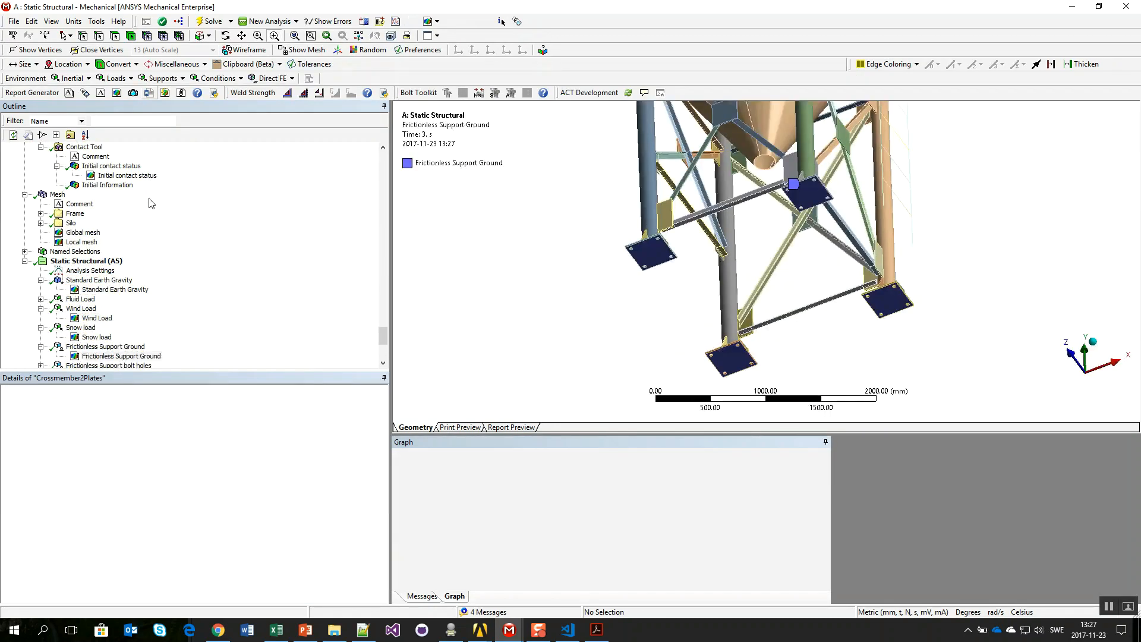
{"action": "key", "text": "Down"}
{"action": "key", "text": "Down"}
{"action": "key", "text": "Down"}
{"action": "key", "text": "Down"}
{"action": "key", "text": "Down"}
{"action": "key", "text": "Down"}
{"action": "key", "text": "Down"}
{"action": "key", "text": "Down"}
{"action": "key", "text": "Down"}
{"action": "key", "text": "Down"}
{"action": "key", "text": "Down"}
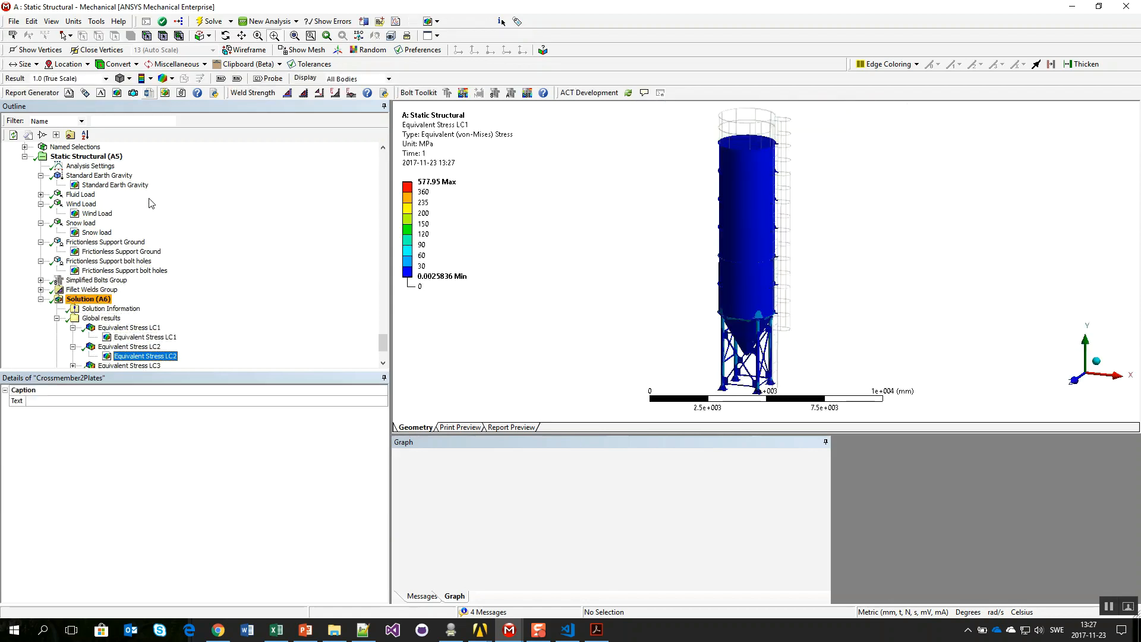
{"action": "key", "text": "Down"}
{"action": "key", "text": "Down"}
{"action": "key", "text": "Down"}
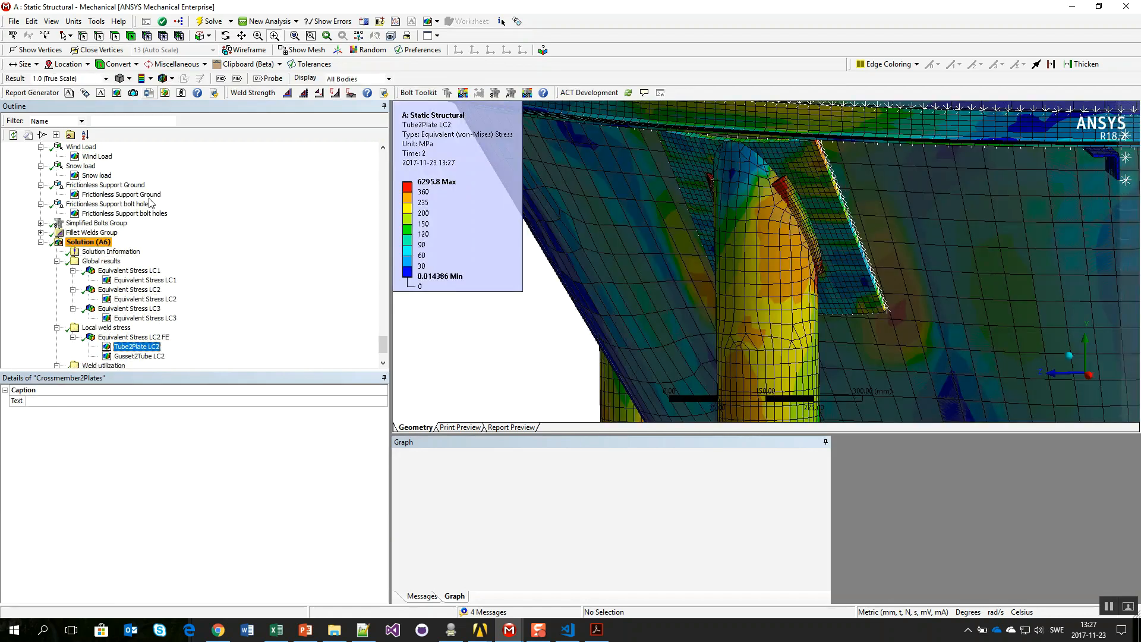
{"action": "key", "text": "Down"}
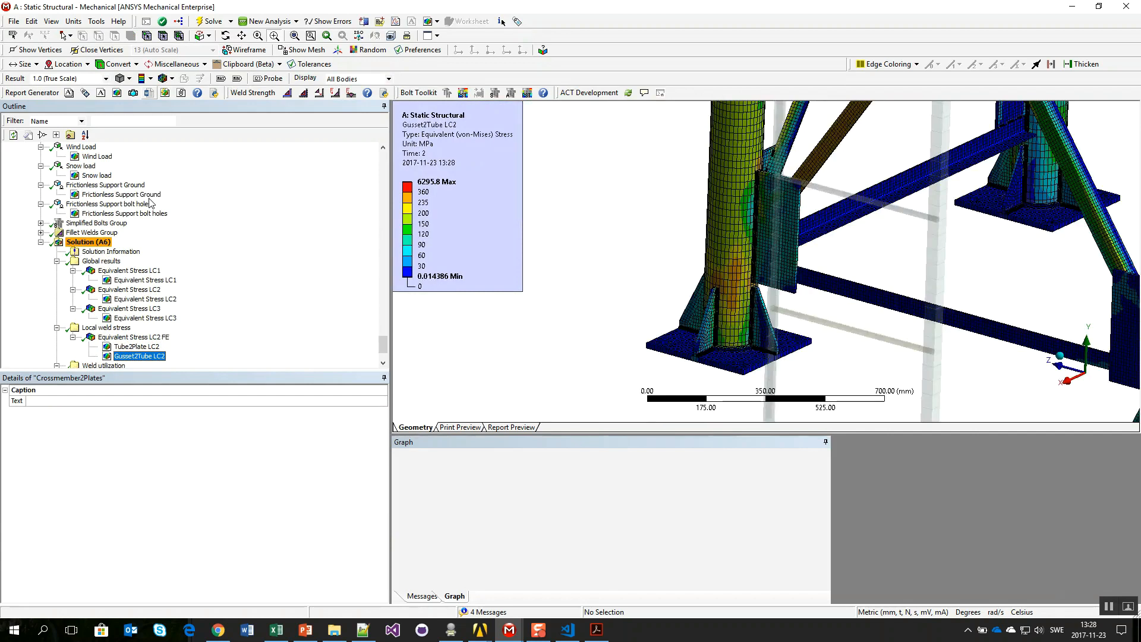
{"action": "key", "text": "Down"}
{"action": "key", "text": "Down"}
{"action": "key", "text": "Down"}
{"action": "key", "text": "Down"}
{"action": "key", "text": "Down"}
{"action": "key", "text": "Down"}
{"action": "key", "text": "Down"}
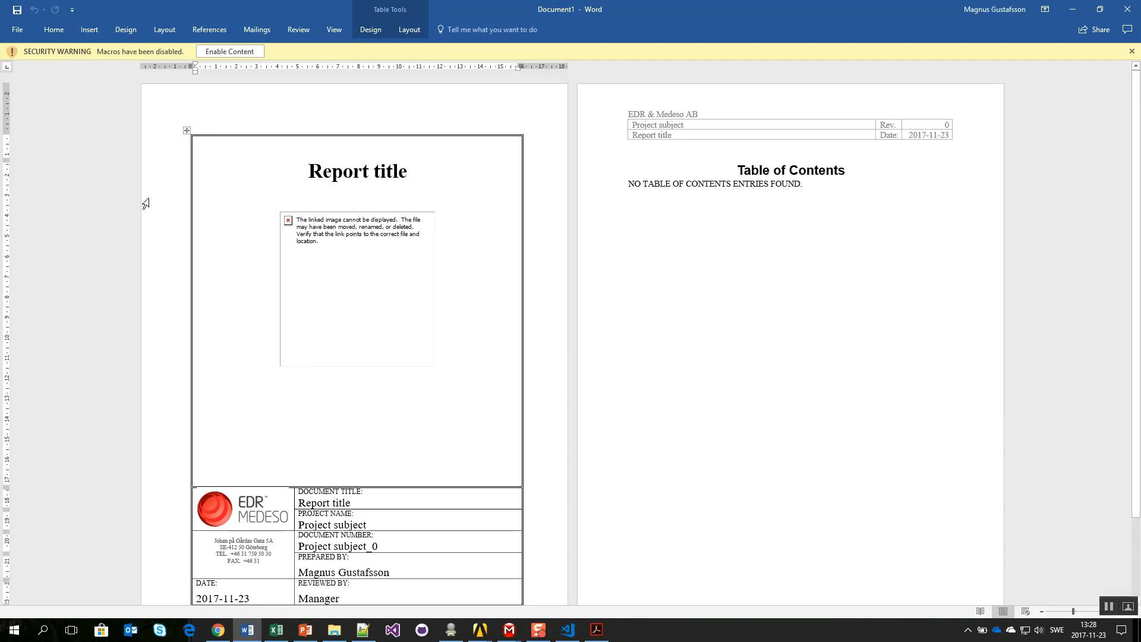
{"action": "left_click", "coordinate": [229, 53]}
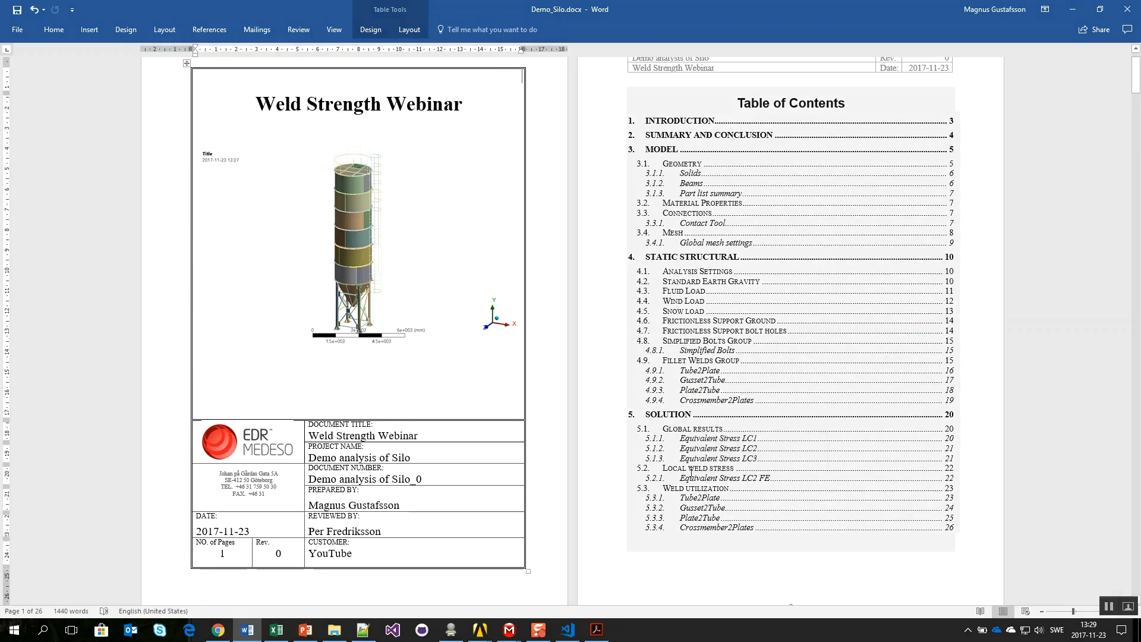
Step: Review the report's contents list, introduction, conclusion, geometry, part list, material, contact and mesh sections
{"action": "scroll", "coordinate": [893, 430], "scroll_direction": "down", "scroll_amount": 10}
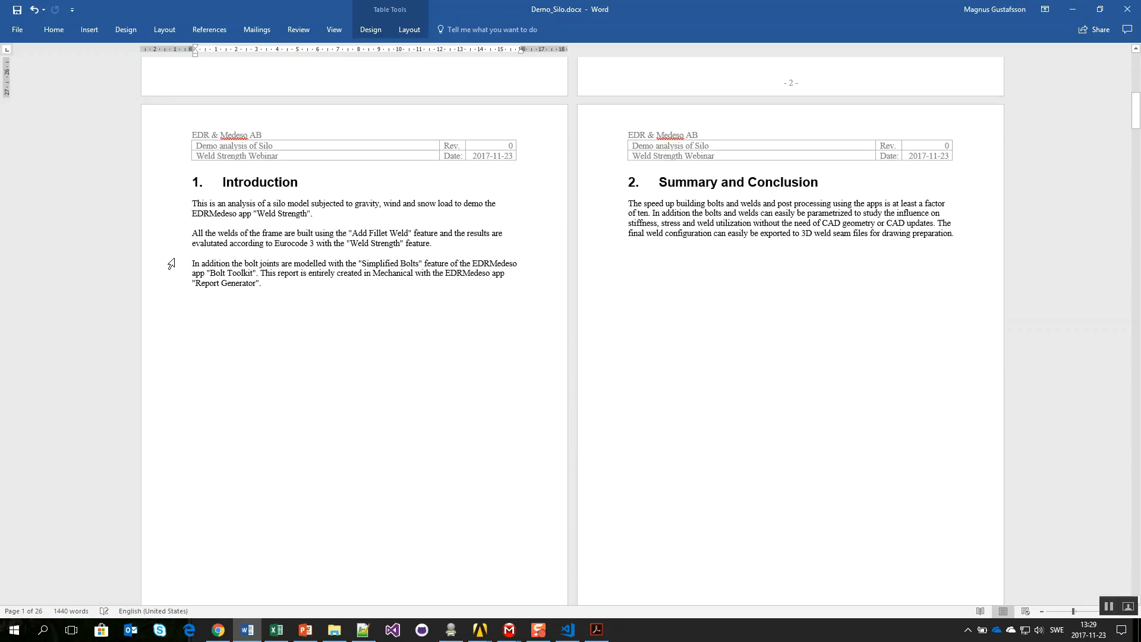
{"action": "scroll", "coordinate": [145, 222], "scroll_direction": "down", "scroll_amount": 2}
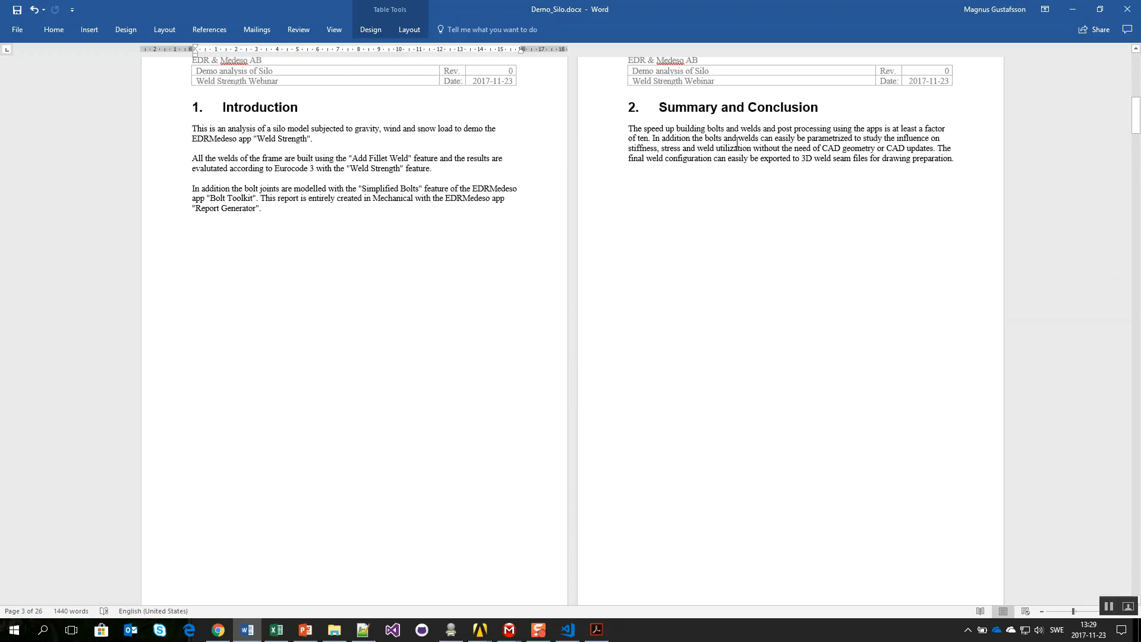
{"action": "scroll", "coordinate": [731, 361], "scroll_direction": "down", "scroll_amount": 15}
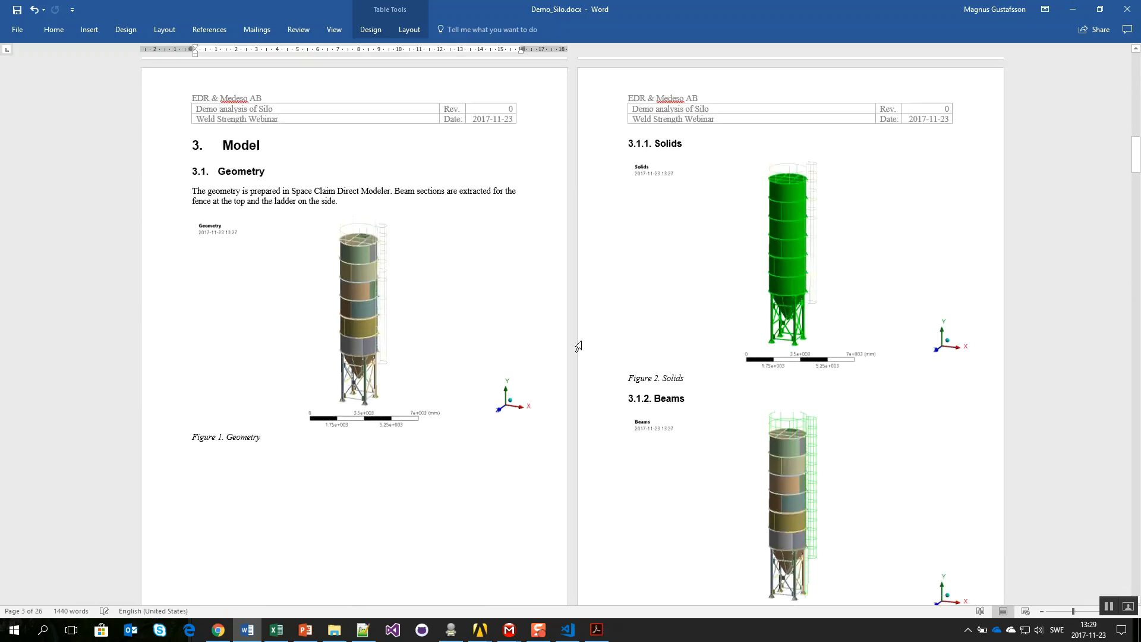
{"action": "scroll", "coordinate": [563, 340], "scroll_direction": "down", "scroll_amount": 1}
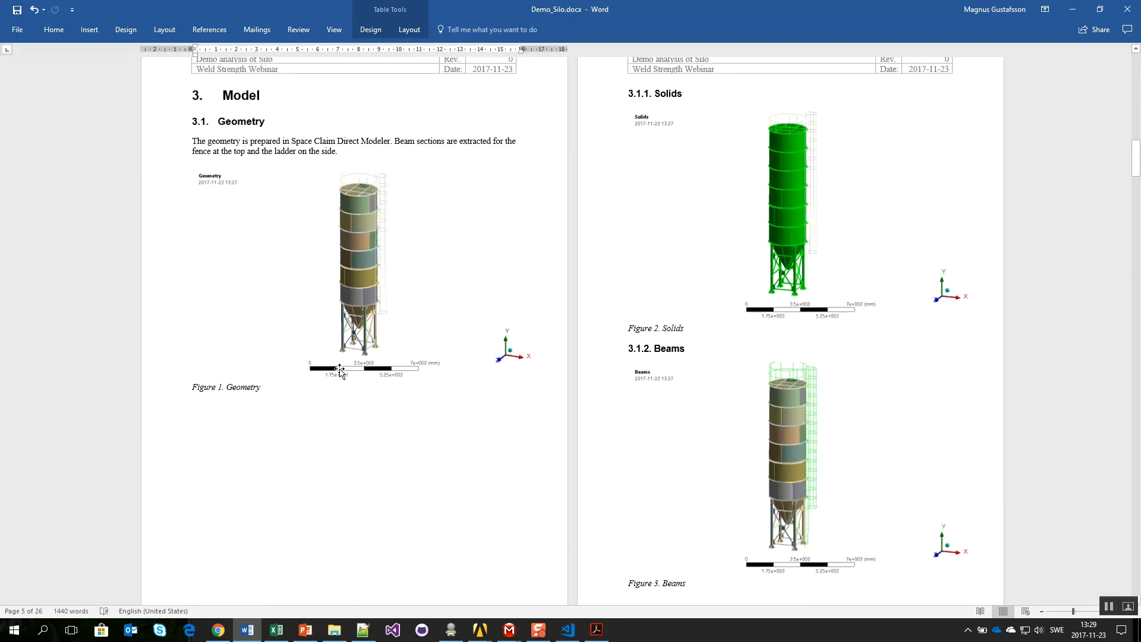
{"action": "scroll", "coordinate": [786, 333], "scroll_direction": "down", "scroll_amount": 6}
{"action": "scroll", "coordinate": [785, 334], "scroll_direction": "down", "scroll_amount": 10}
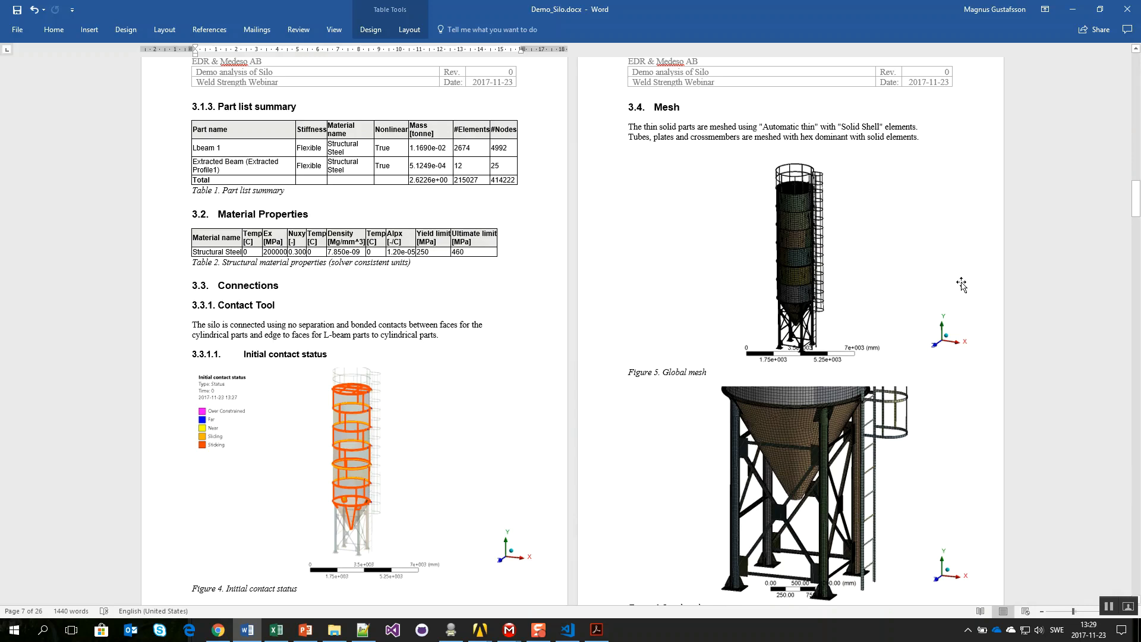
{"action": "scroll", "coordinate": [812, 328], "scroll_direction": "down", "scroll_amount": 1}
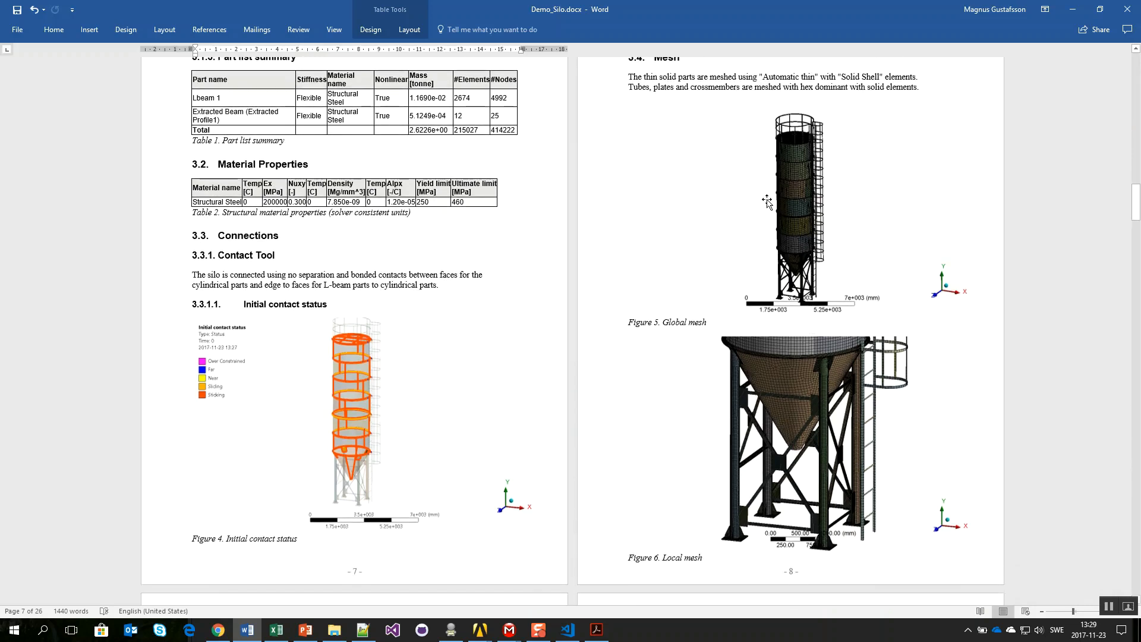
Step: Review the report's global mesh settings, analysis settings, loads, supports, Simplified Bolts and Tube2Plate weld property tables
{"action": "scroll", "coordinate": [848, 452], "scroll_direction": "down", "scroll_amount": 10}
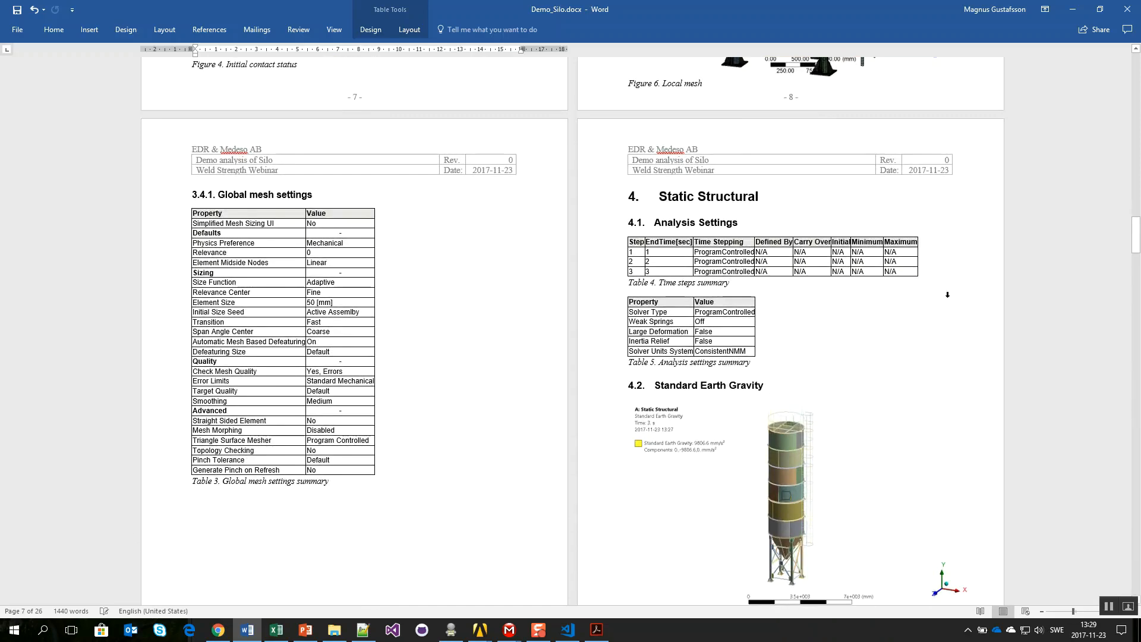
{"action": "scroll", "coordinate": [969, 223], "scroll_direction": "down", "scroll_amount": 8}
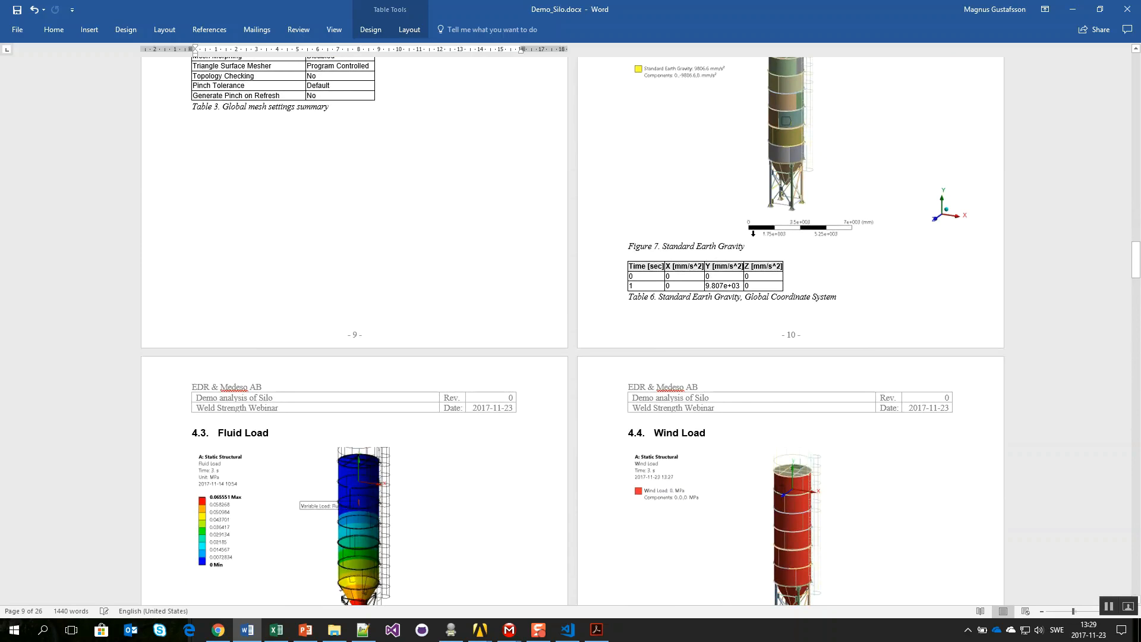
{"action": "scroll", "coordinate": [753, 238], "scroll_direction": "down", "scroll_amount": 1}
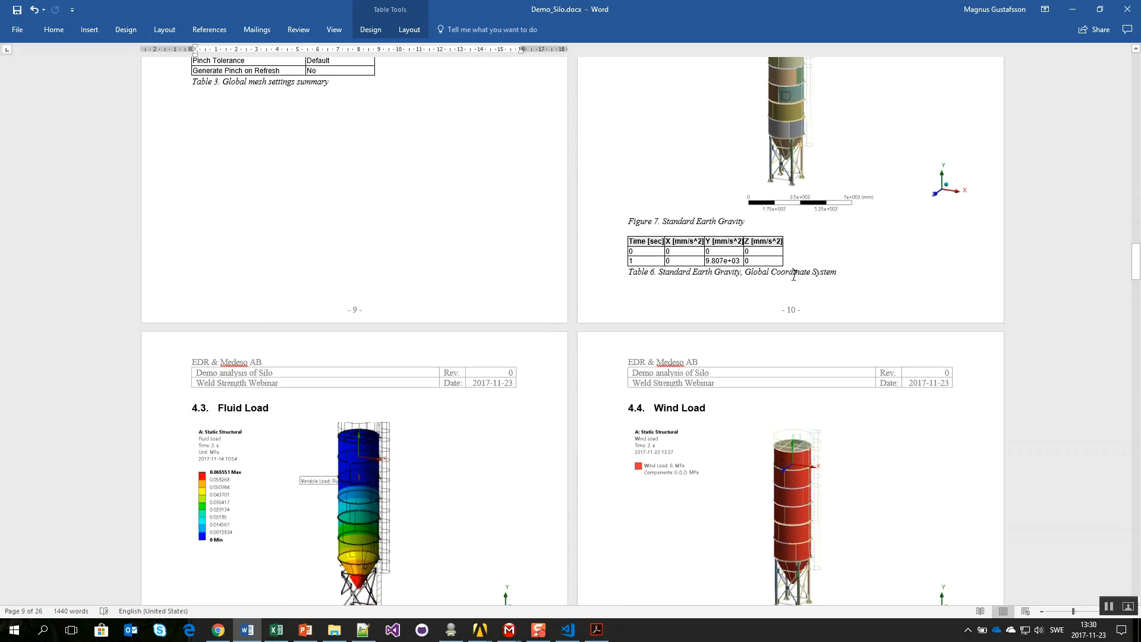
{"action": "scroll", "coordinate": [306, 433], "scroll_direction": "down", "scroll_amount": 5}
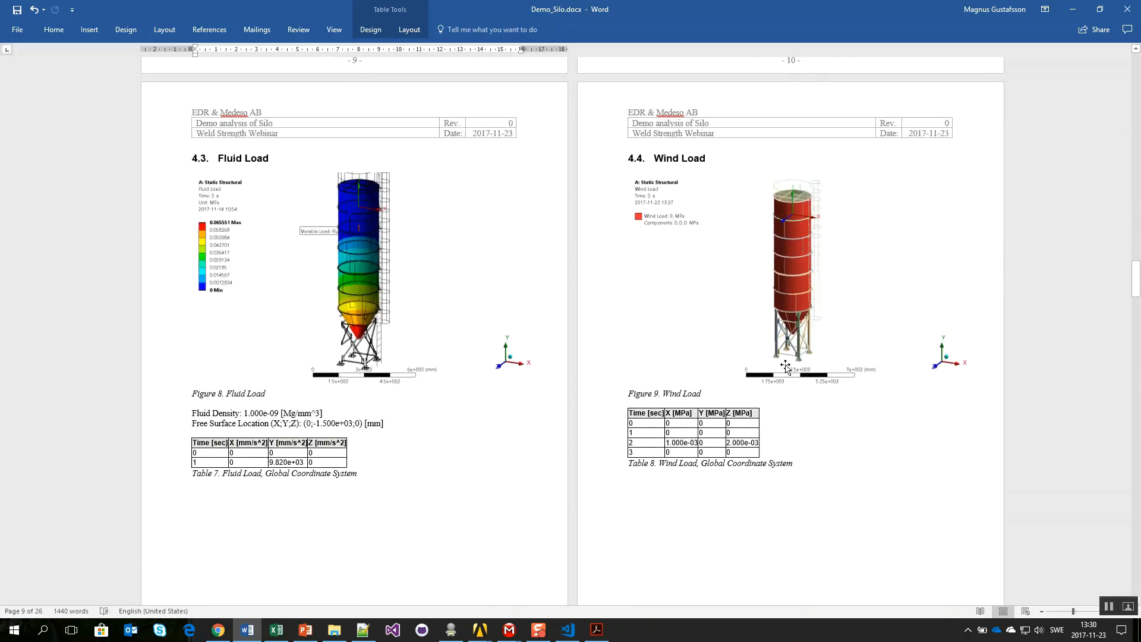
{"action": "scroll", "coordinate": [652, 452], "scroll_direction": "down", "scroll_amount": 10}
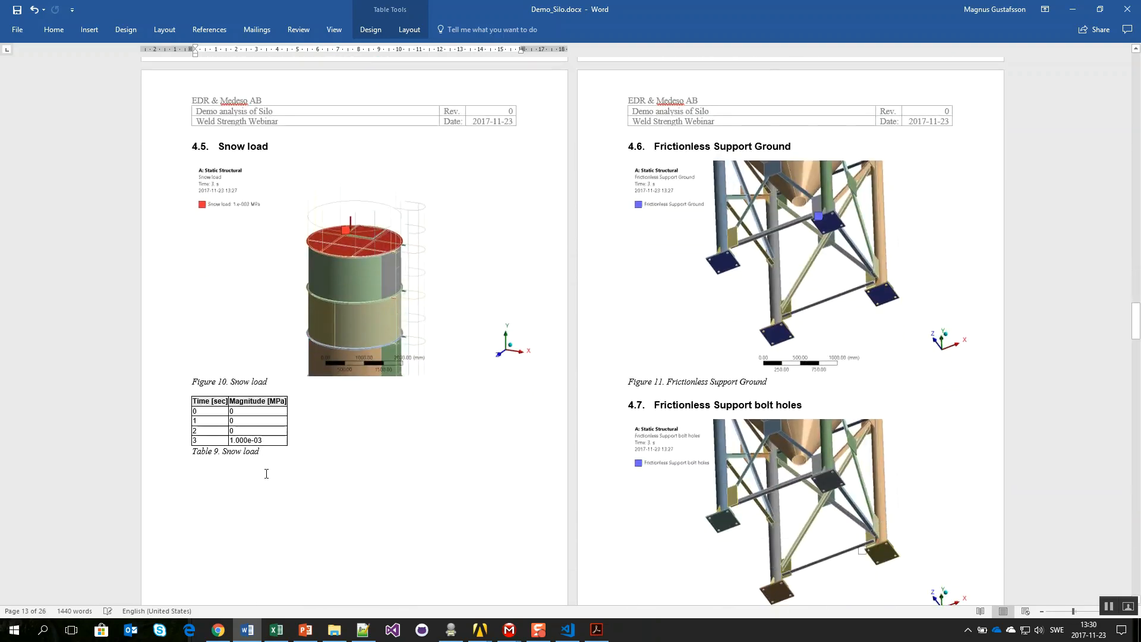
{"action": "scroll", "coordinate": [793, 326], "scroll_direction": "down", "scroll_amount": 9}
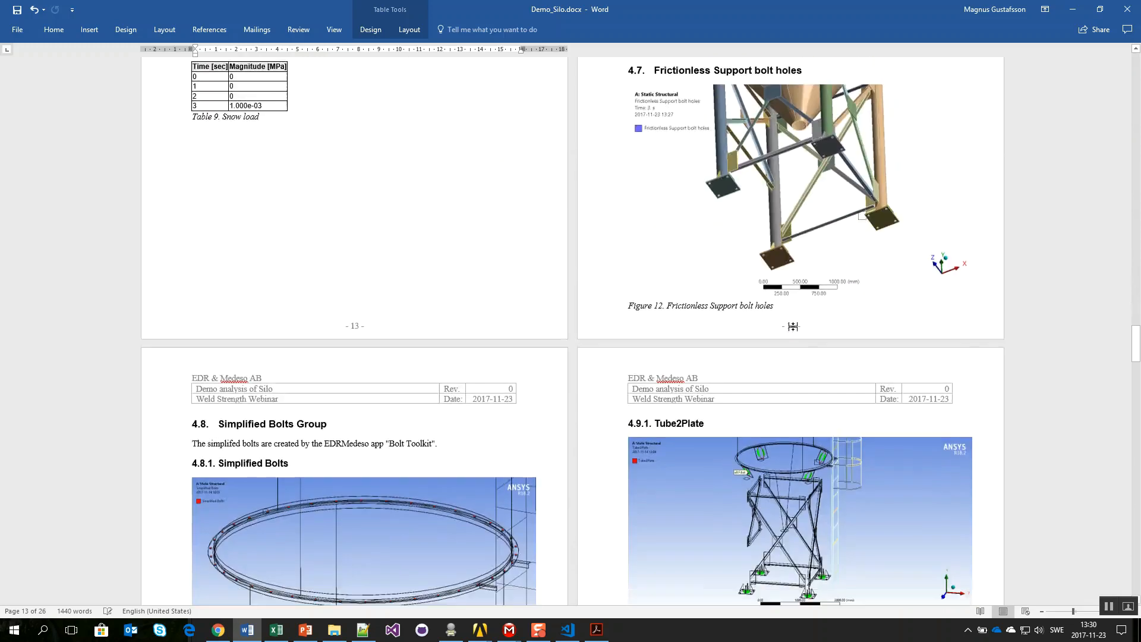
{"action": "scroll", "coordinate": [793, 329], "scroll_direction": "down", "scroll_amount": 3}
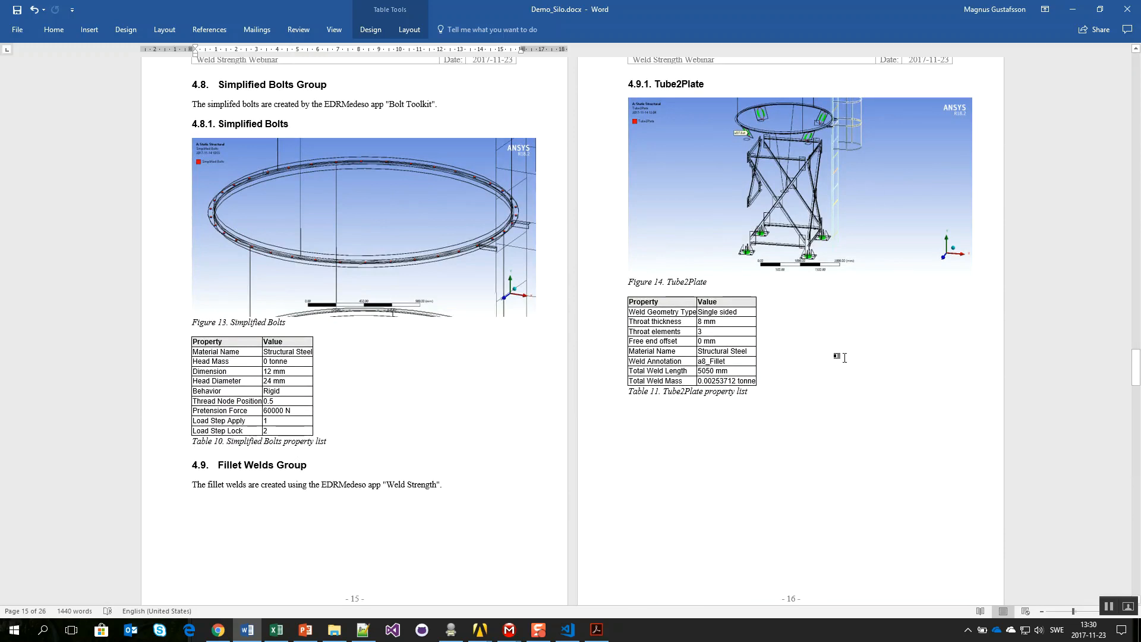
{"action": "scroll", "coordinate": [829, 360], "scroll_direction": "up", "scroll_amount": 1}
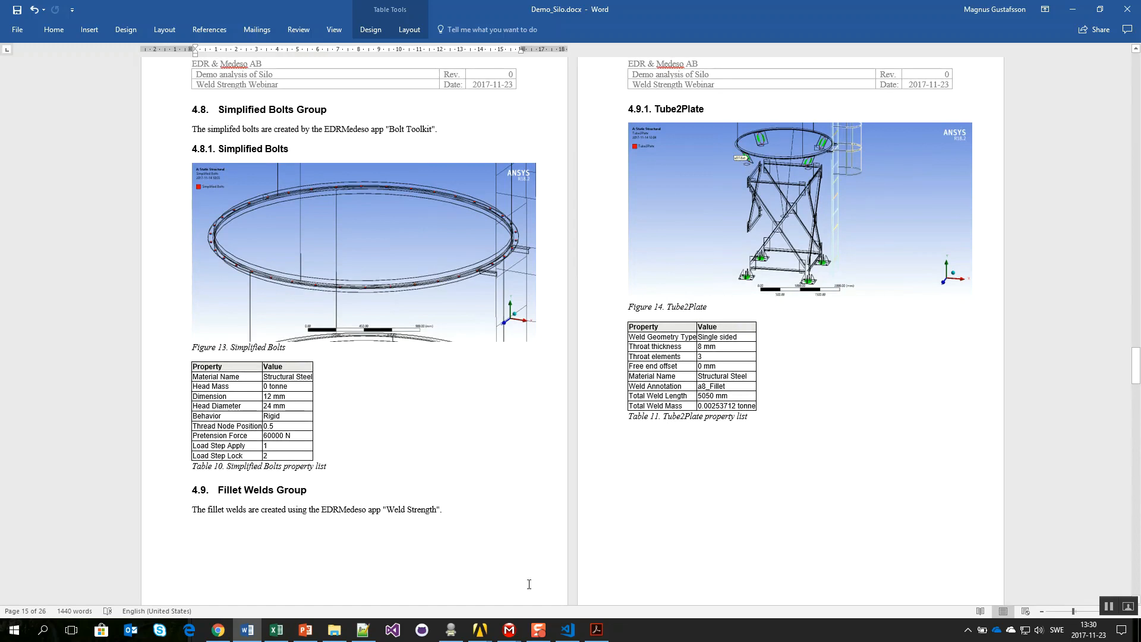
Step: Switch to the Weld Strength Beams window in Mechanical, view its Fillet Weld Strength 2 result, and return to the Word report
{"action": "mouse_move", "coordinate": [507, 634]}
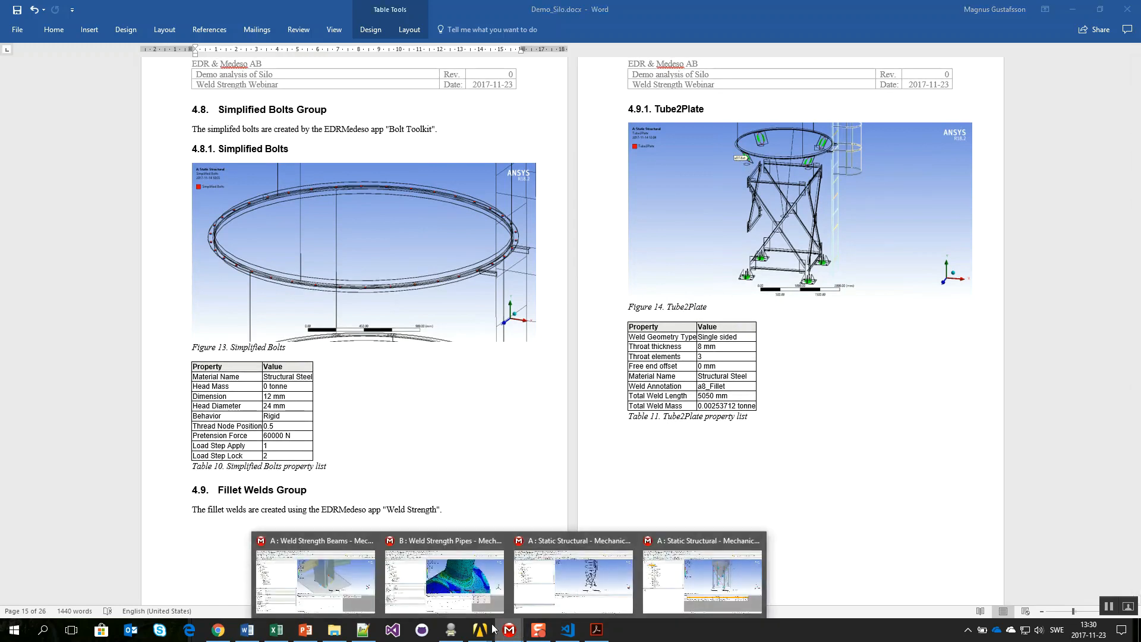
{"action": "left_click", "coordinate": [336, 586]}
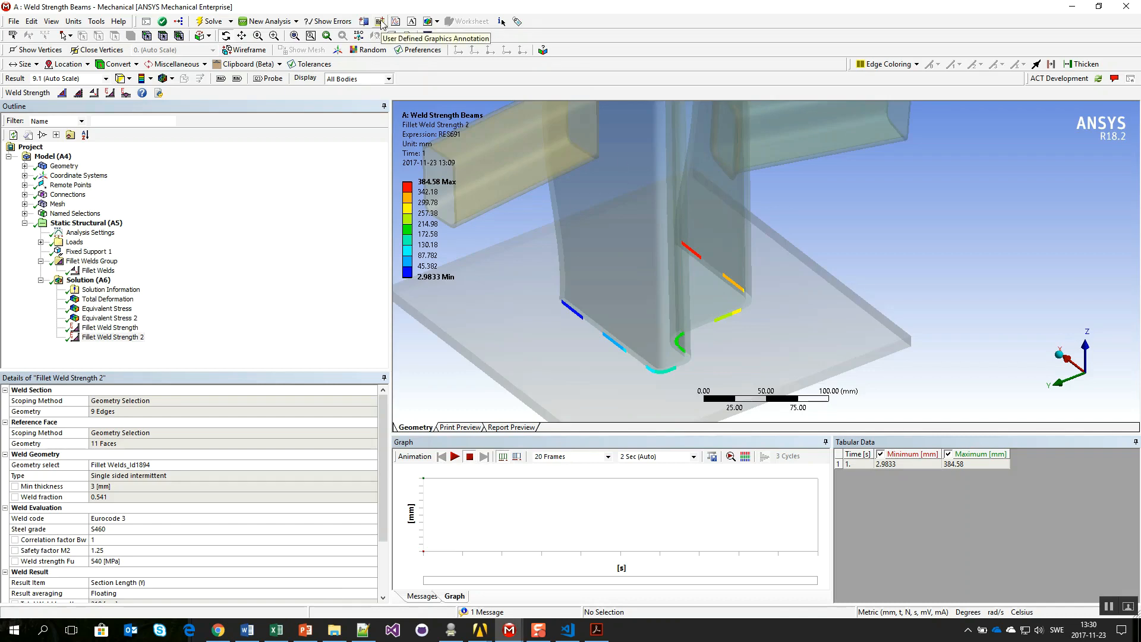
{"action": "left_click", "coordinate": [1072, 7]}
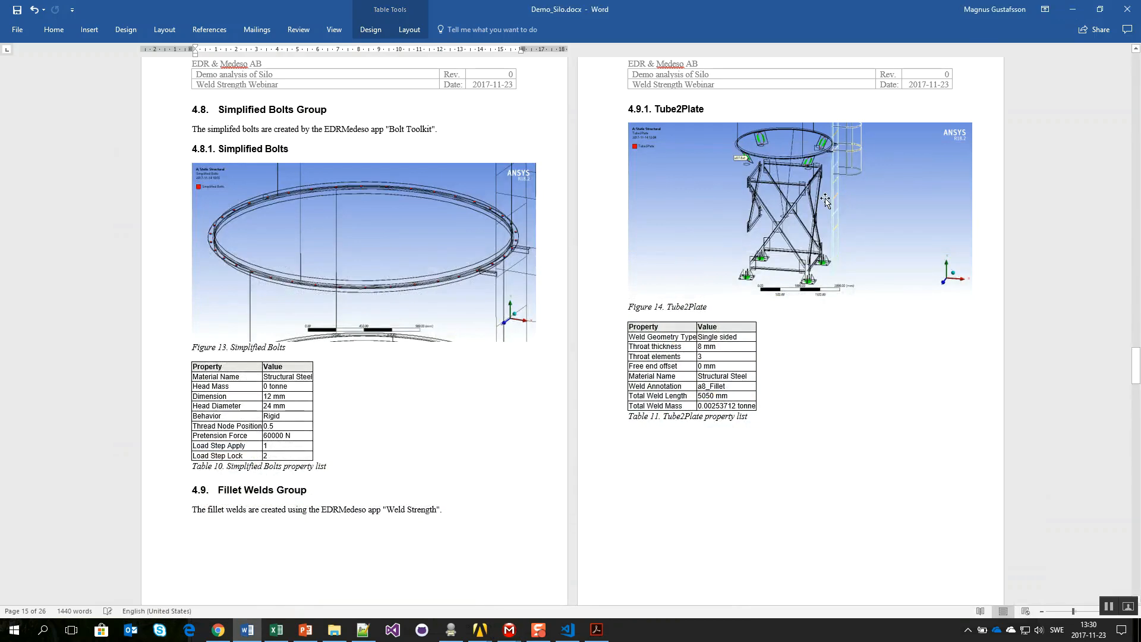
Step: Review the report's remaining fillet weld properties, equivalent stress figures, and Eurocode 3 weld utilization results through the last page
{"action": "scroll", "coordinate": [720, 339], "scroll_direction": "down", "scroll_amount": 10}
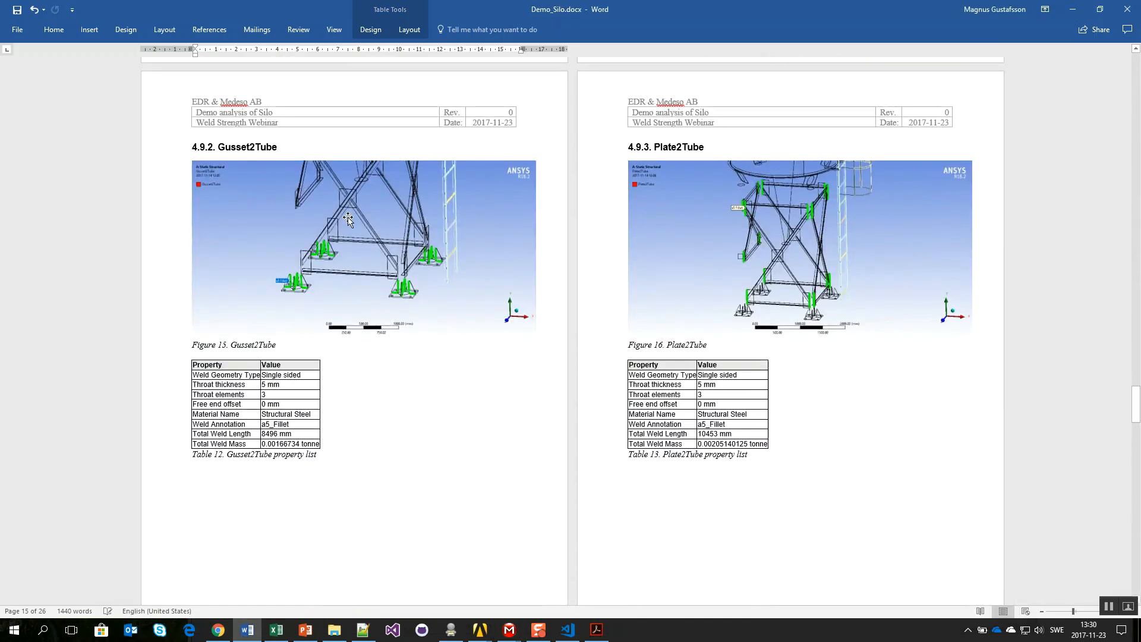
{"action": "scroll", "coordinate": [282, 243], "scroll_direction": "down", "scroll_amount": 12}
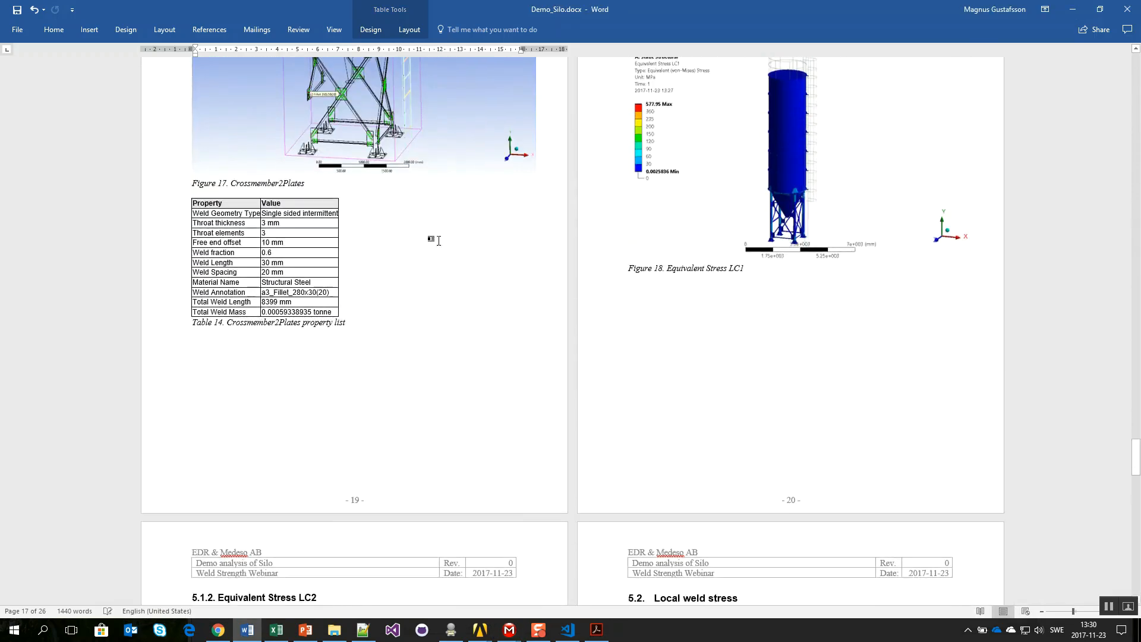
{"action": "scroll", "coordinate": [850, 201], "scroll_direction": "up", "scroll_amount": 2}
{"action": "scroll", "coordinate": [357, 241], "scroll_direction": "down", "scroll_amount": 14}
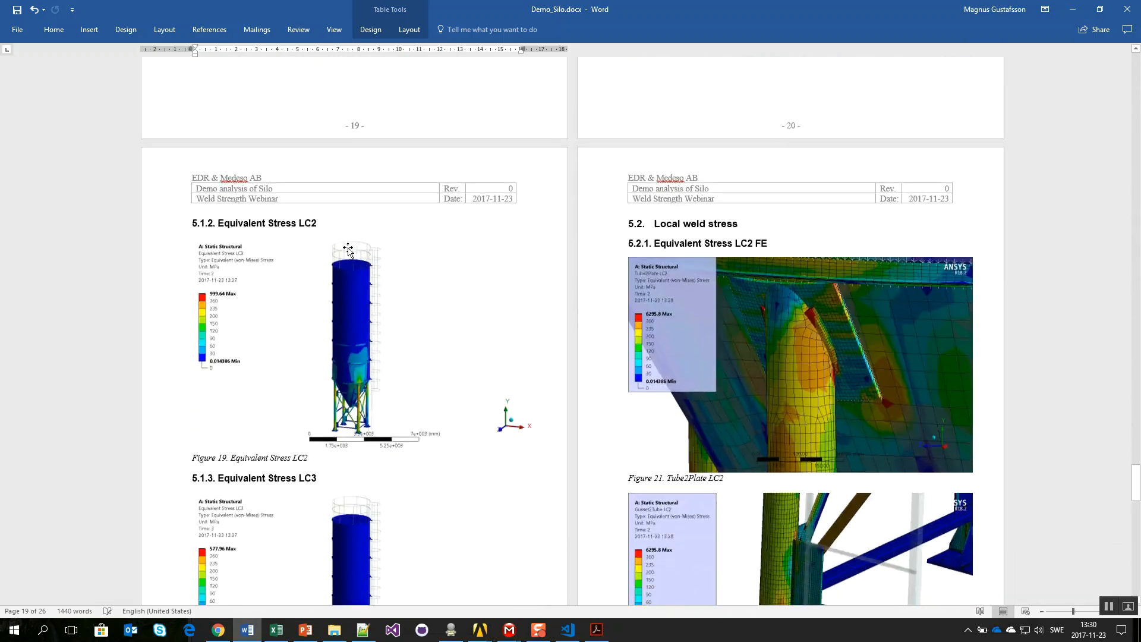
{"action": "scroll", "coordinate": [349, 247], "scroll_direction": "down", "scroll_amount": 12}
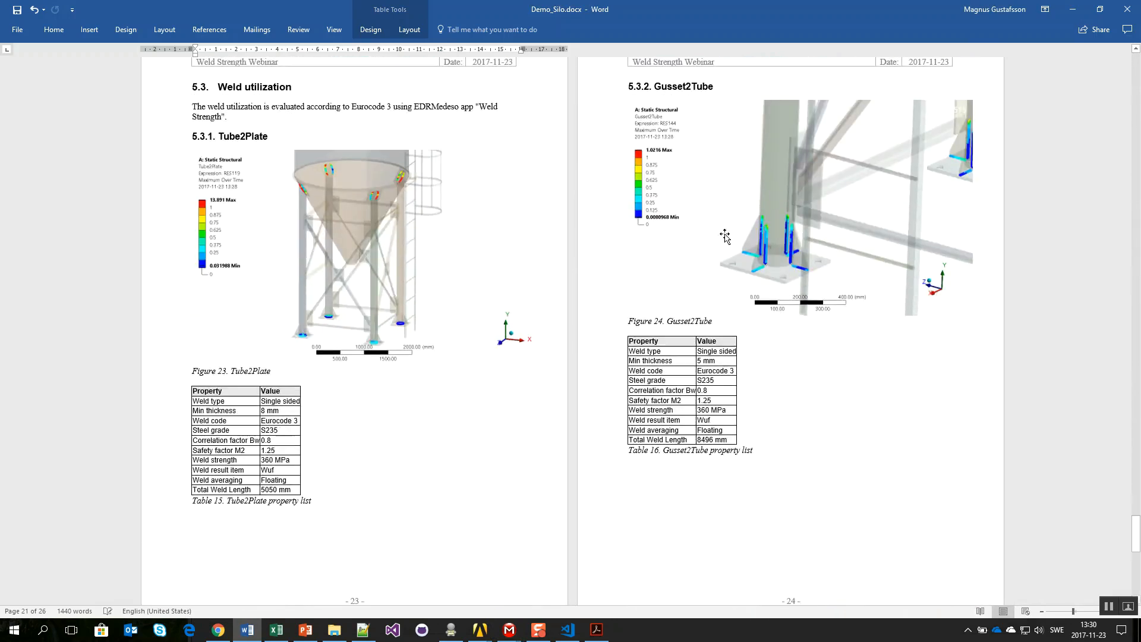
{"action": "double_click", "coordinate": [280, 422]}
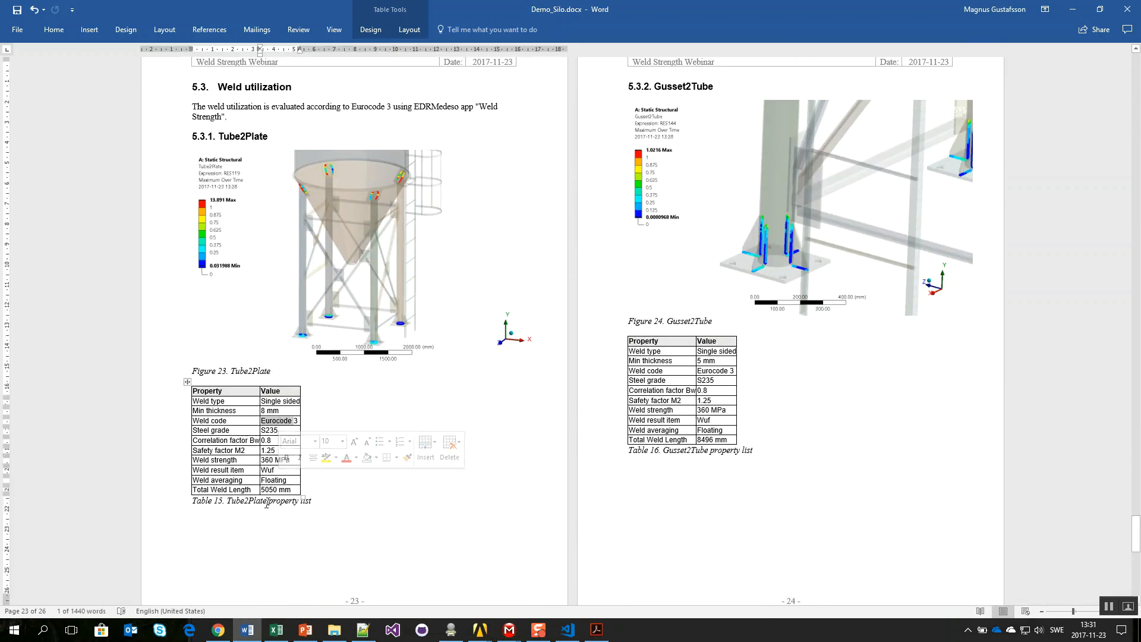
{"action": "left_click", "coordinate": [760, 508]}
{"action": "scroll", "coordinate": [823, 465], "scroll_direction": "down", "scroll_amount": 10}
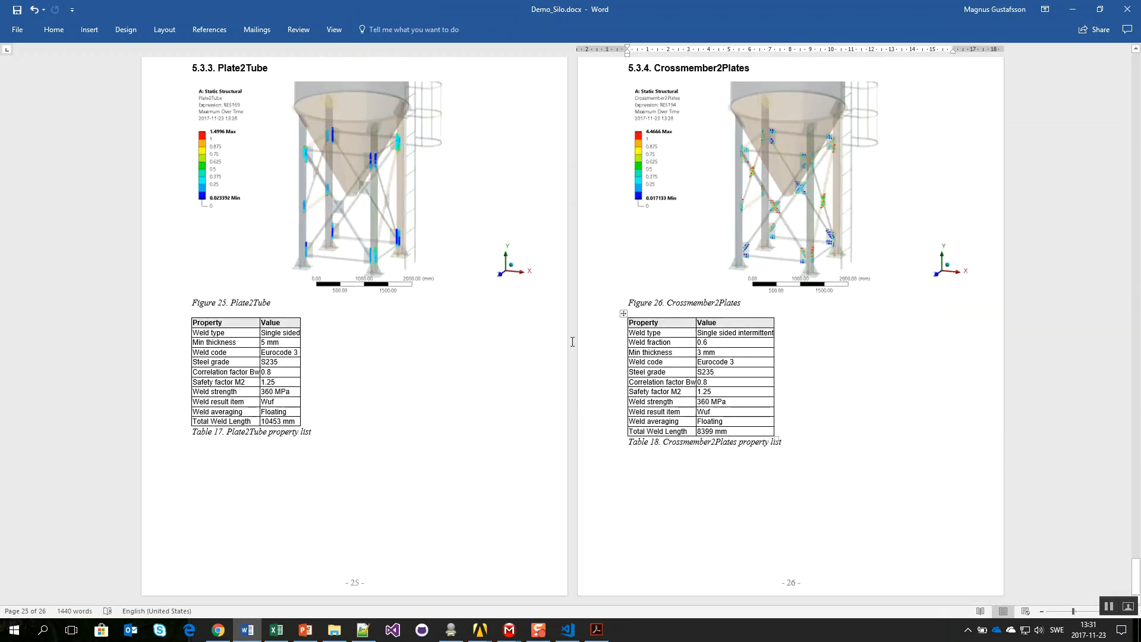
Step: Save the report as PDF under the name Demo_Silo in the user_files folder, replacing the existing file
{"action": "left_click", "coordinate": [19, 29]}
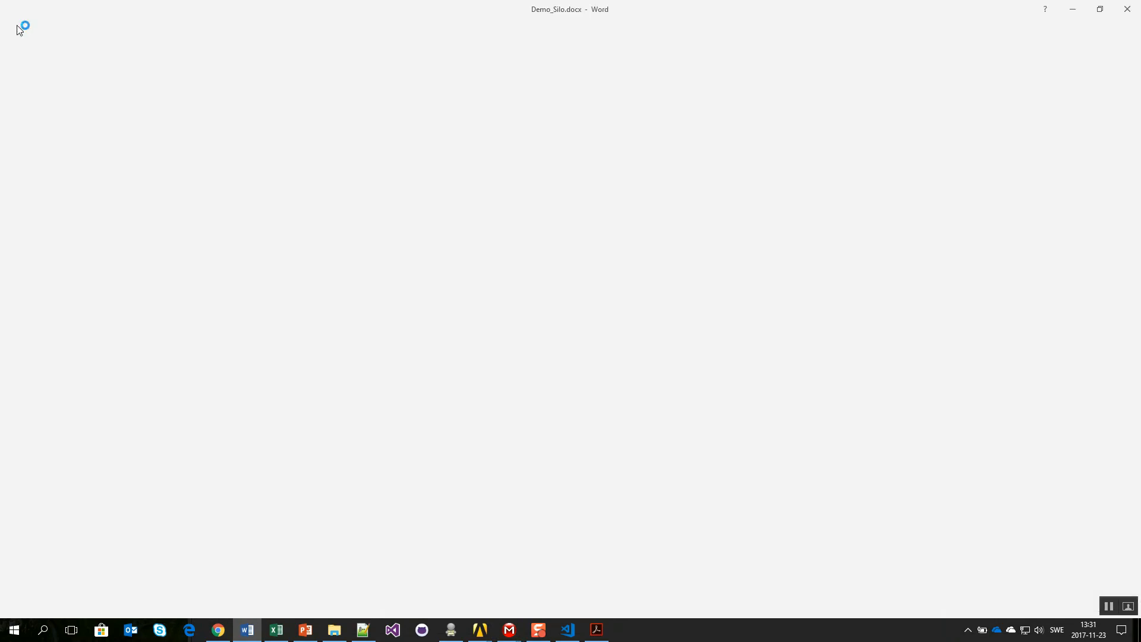
{"action": "left_click", "coordinate": [55, 146]}
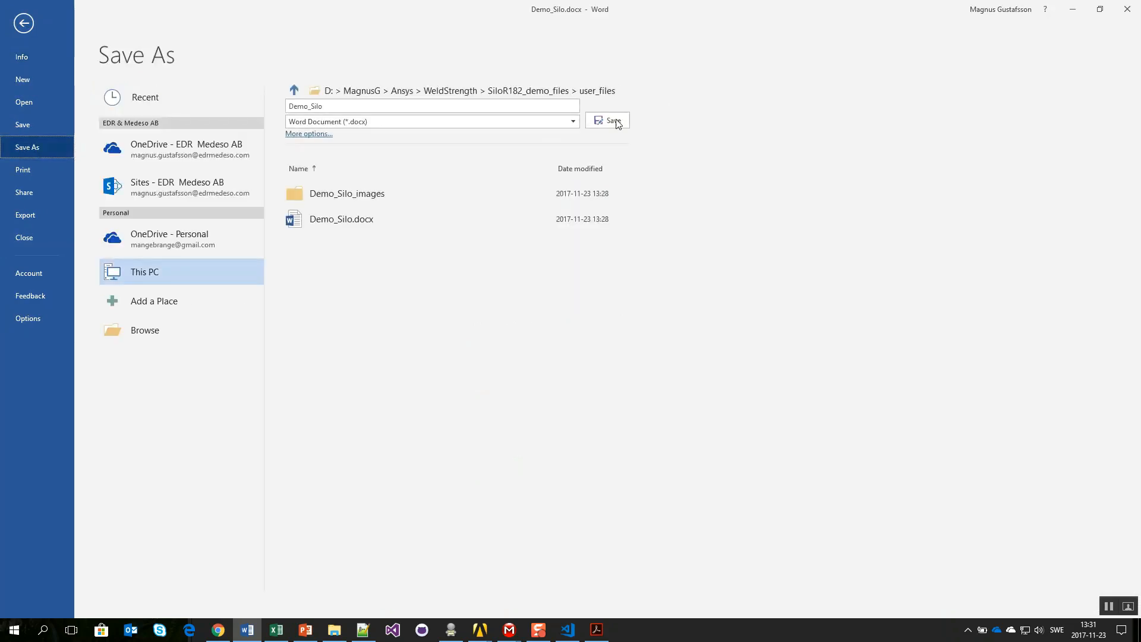
{"action": "left_click", "coordinate": [541, 121]}
{"action": "left_click", "coordinate": [305, 202]}
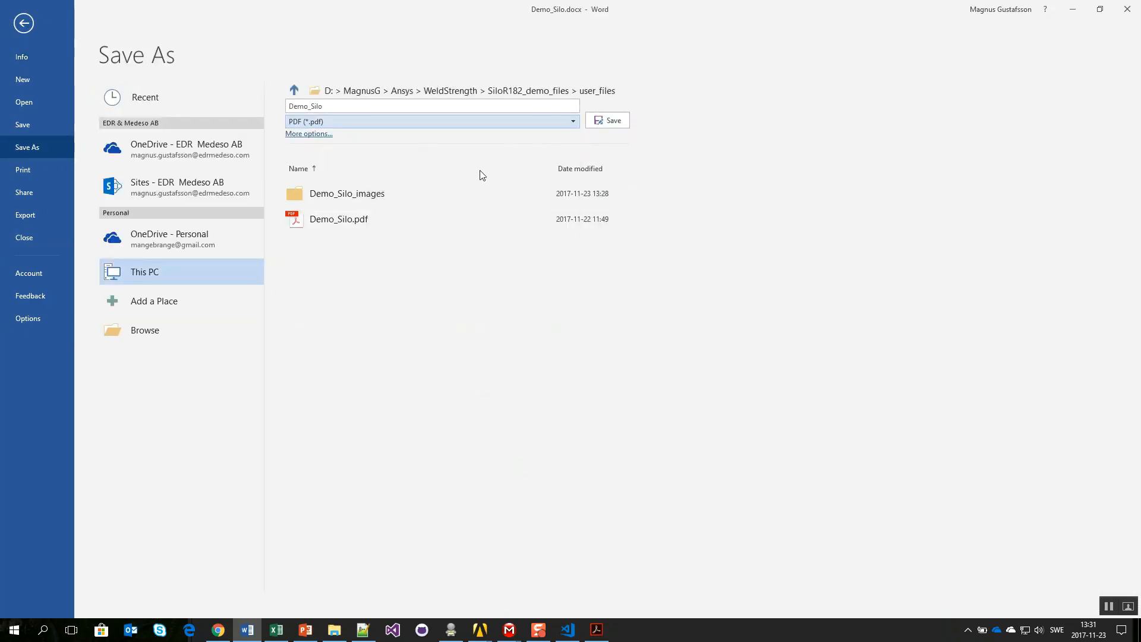
{"action": "left_click", "coordinate": [612, 122]}
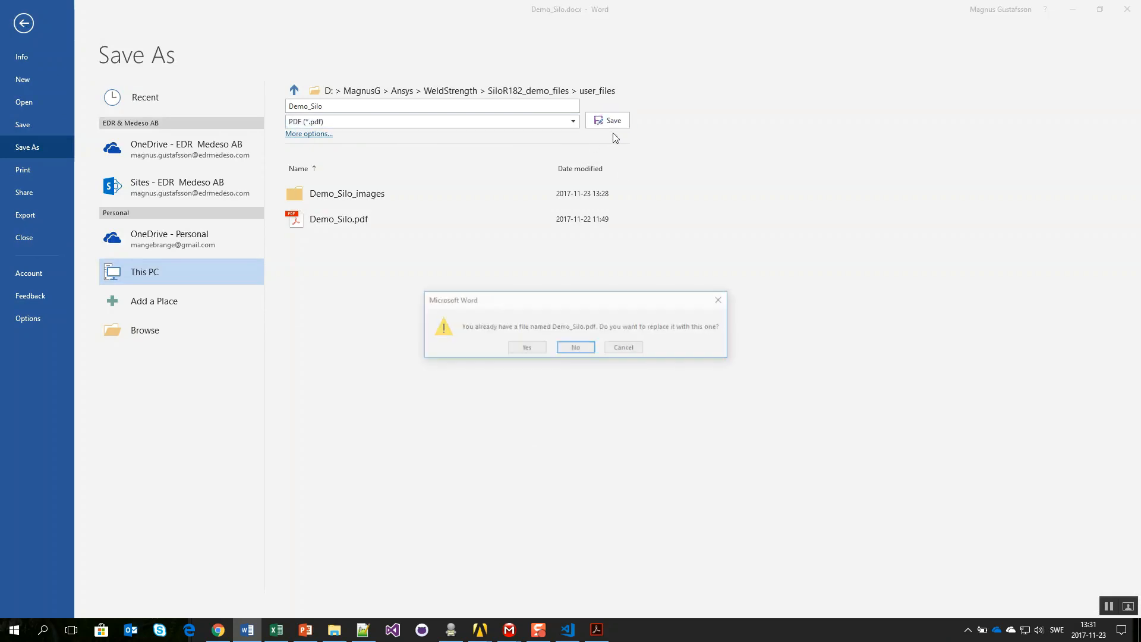
{"action": "left_click", "coordinate": [528, 349]}
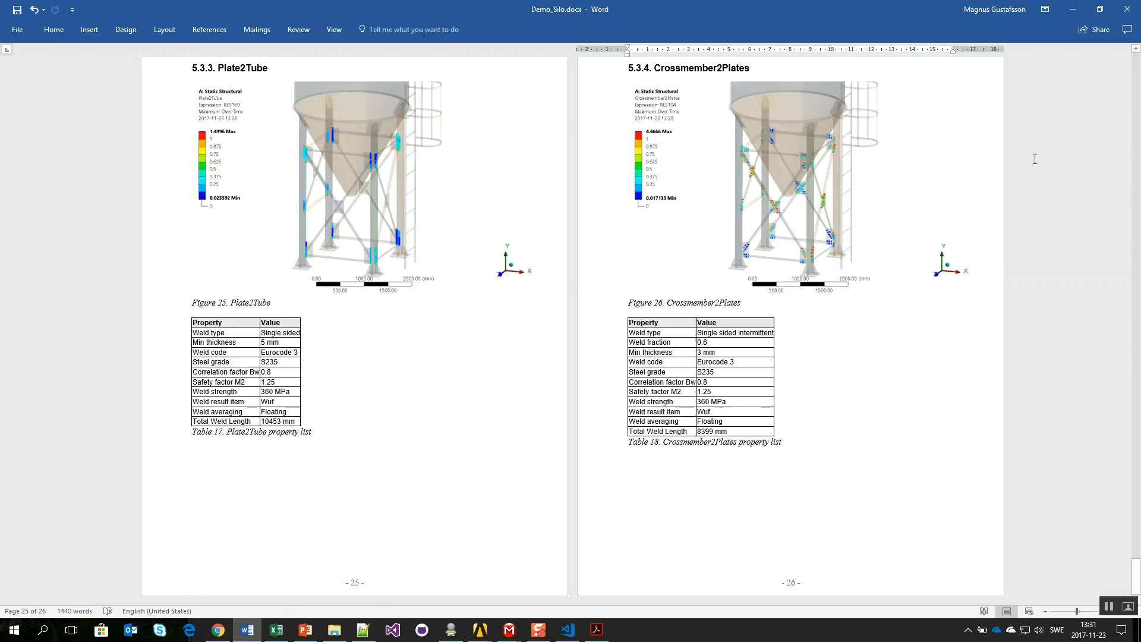
Step: Switch to Mechanical, open the Solution's file directory, and navigate to the user_files folder within SiloR182_demo_files
{"action": "left_click", "coordinate": [1073, 9]}
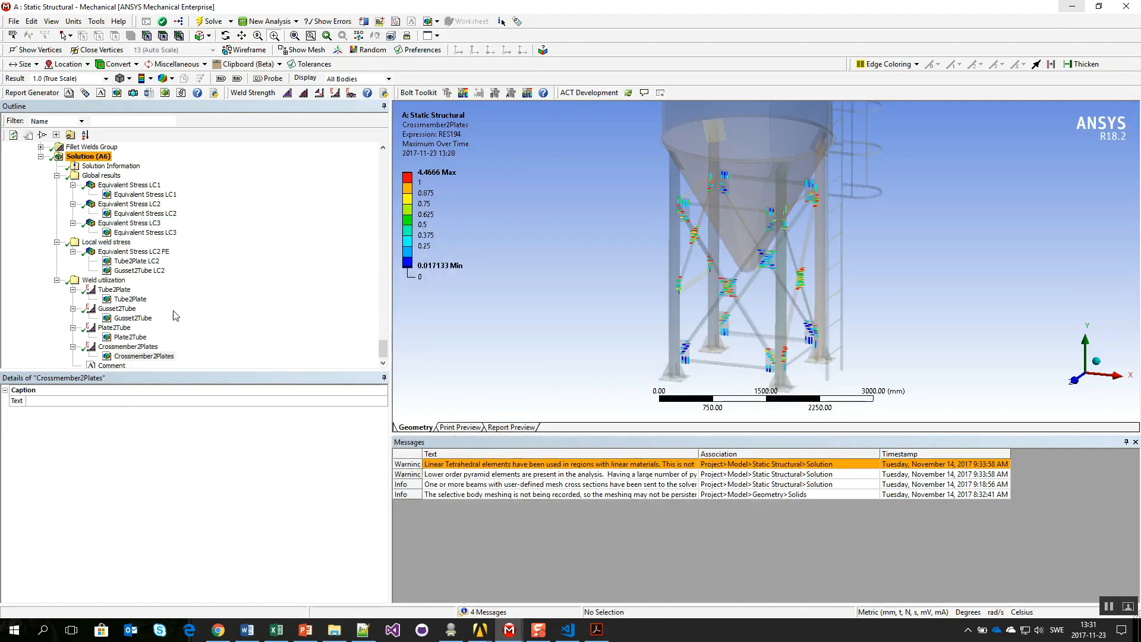
{"action": "left_click", "coordinate": [97, 157]}
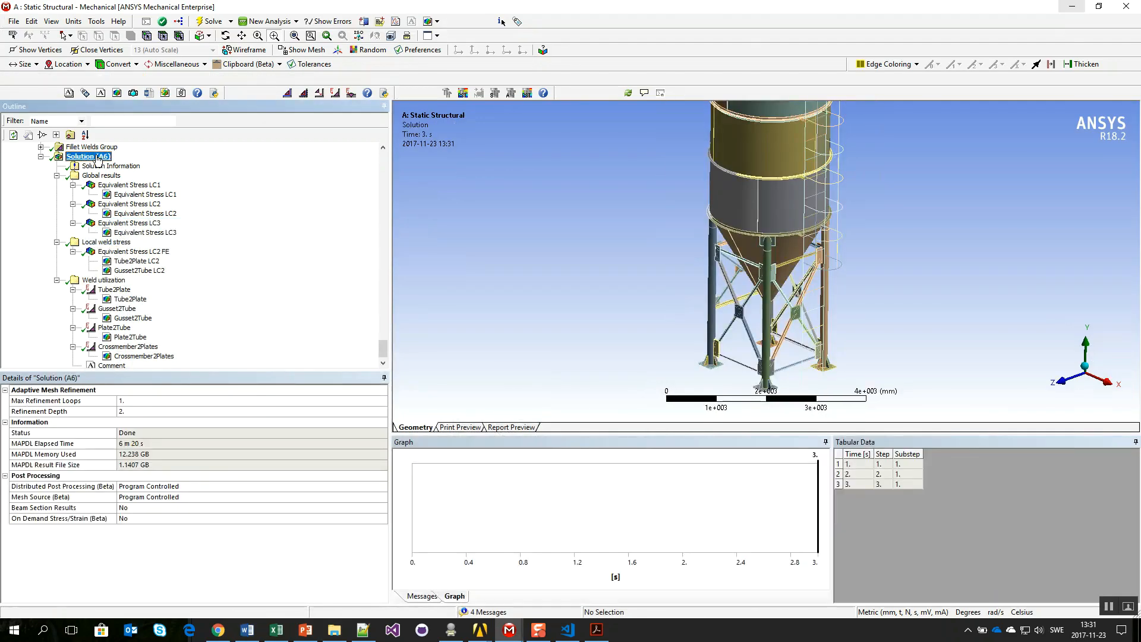
{"action": "right_click", "coordinate": [97, 157]}
{"action": "left_click", "coordinate": [143, 226]}
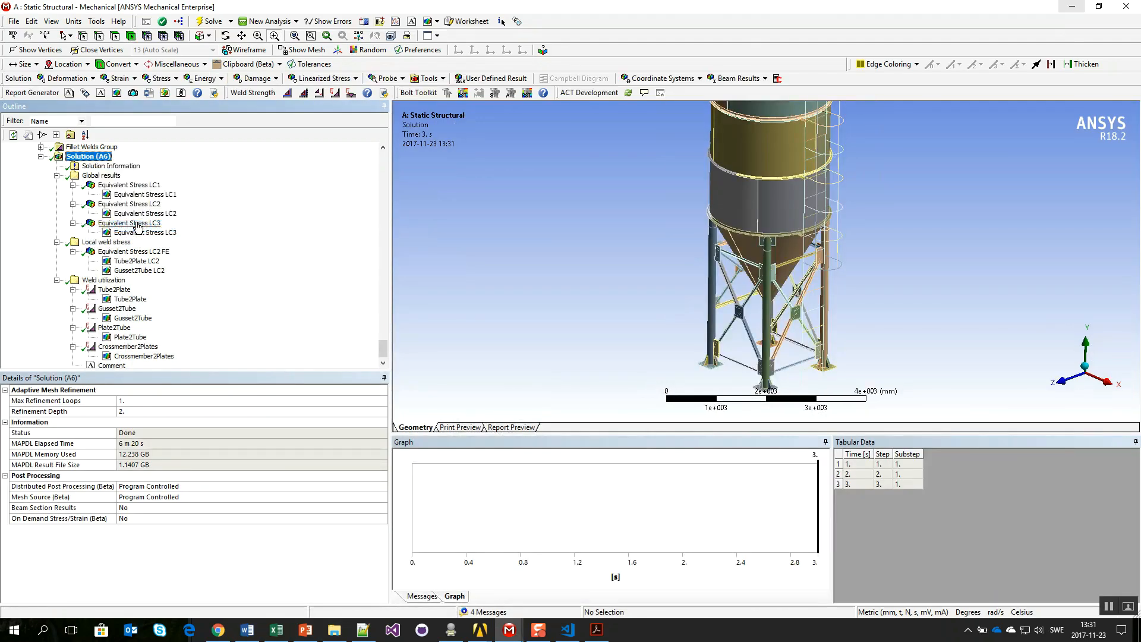
{"action": "left_click", "coordinate": [572, 274]}
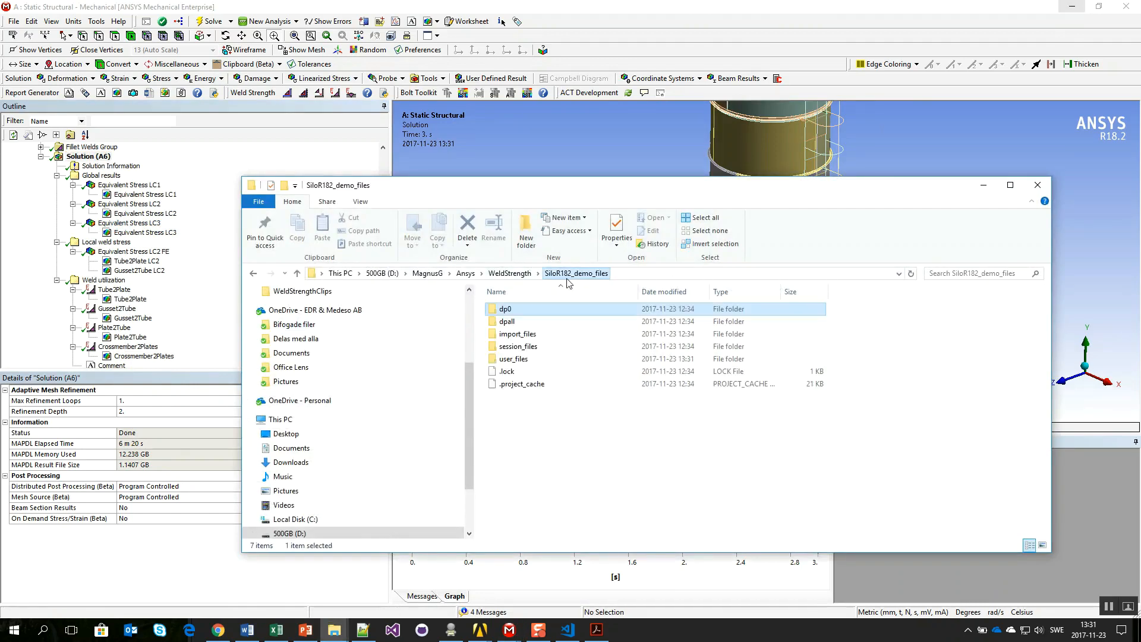
{"action": "double_click", "coordinate": [535, 359]}
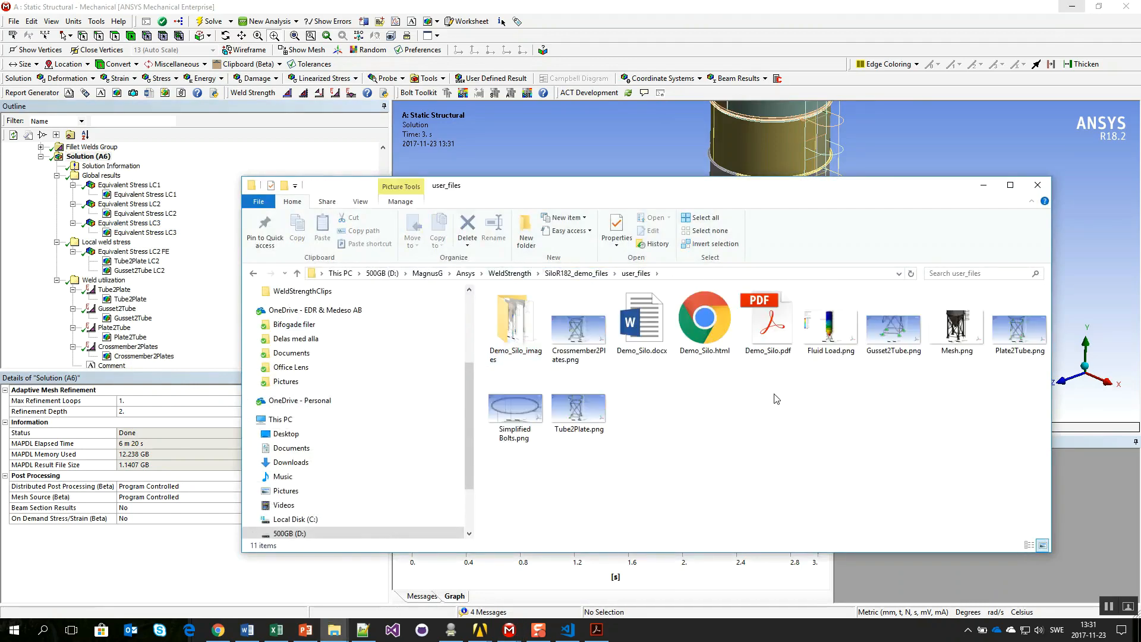
Step: Open Demo_Silo.pdf in Acrobat Reader, collapse the tools pane, and review the cover page and table of contents
{"action": "left_click", "coordinate": [781, 344]}
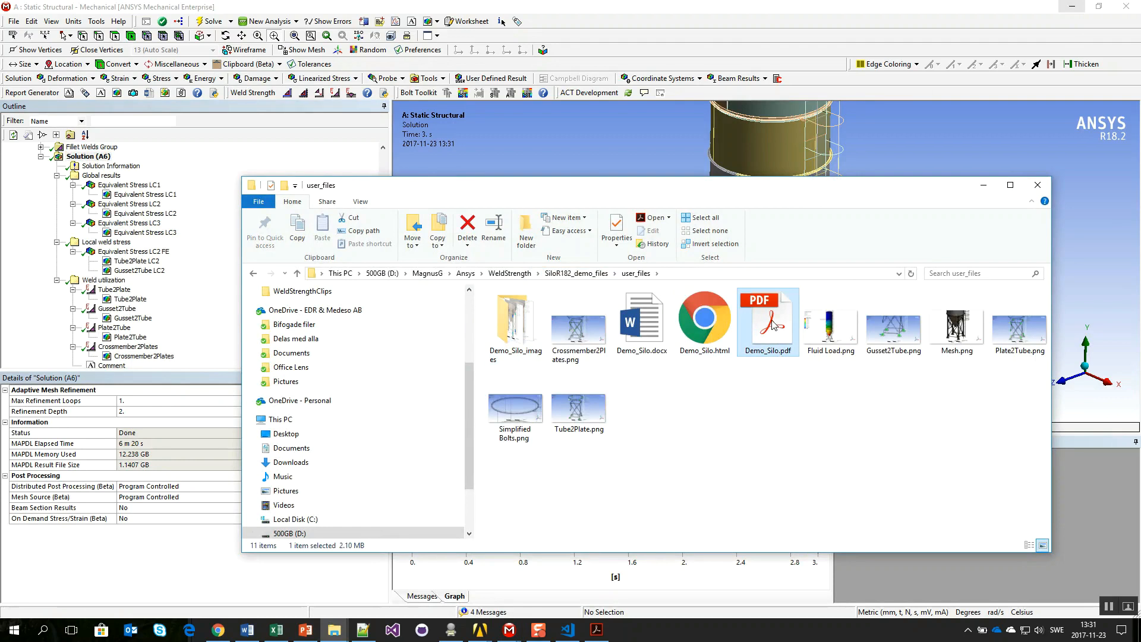
{"action": "double_click", "coordinate": [773, 323]}
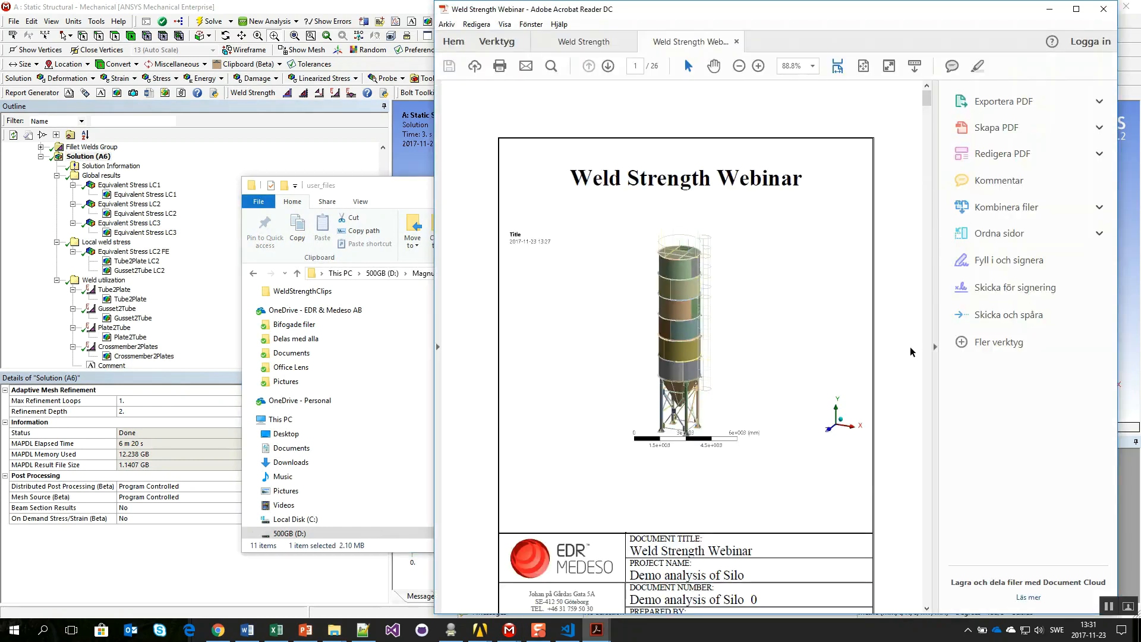
{"action": "left_click", "coordinate": [935, 346]}
{"action": "scroll", "coordinate": [763, 367], "scroll_direction": "down", "scroll_amount": 10}
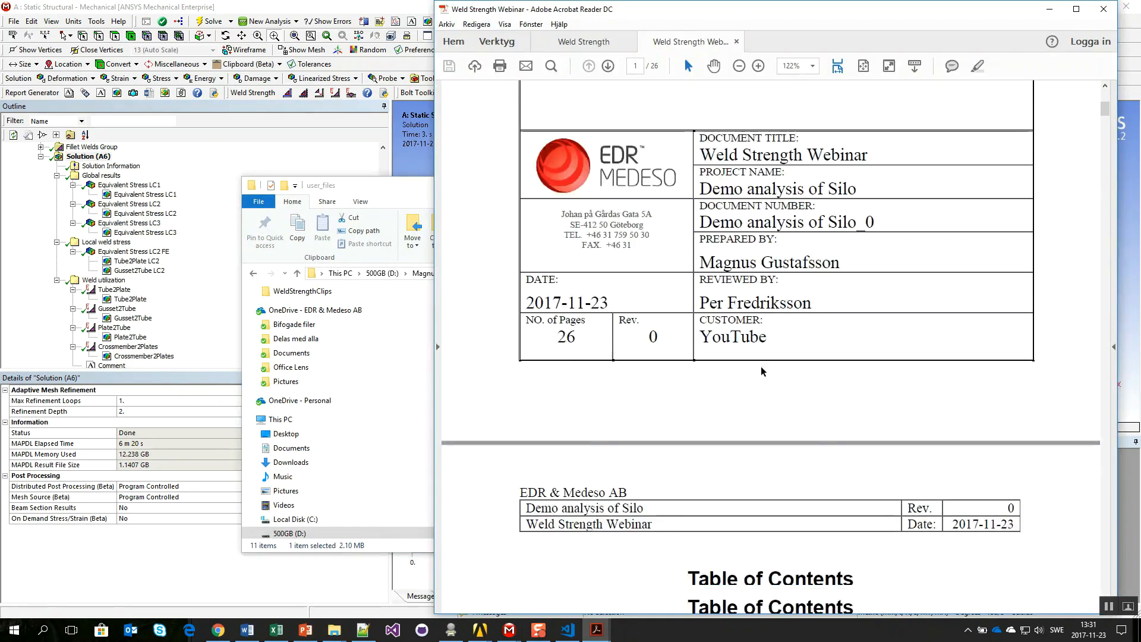
{"action": "scroll", "coordinate": [762, 366], "scroll_direction": "down", "scroll_amount": 5}
Step: Return to File Explorer, examine the report images in the Demo_Silo_images folder, and switch back to Mechanical
{"action": "left_click", "coordinate": [416, 197]}
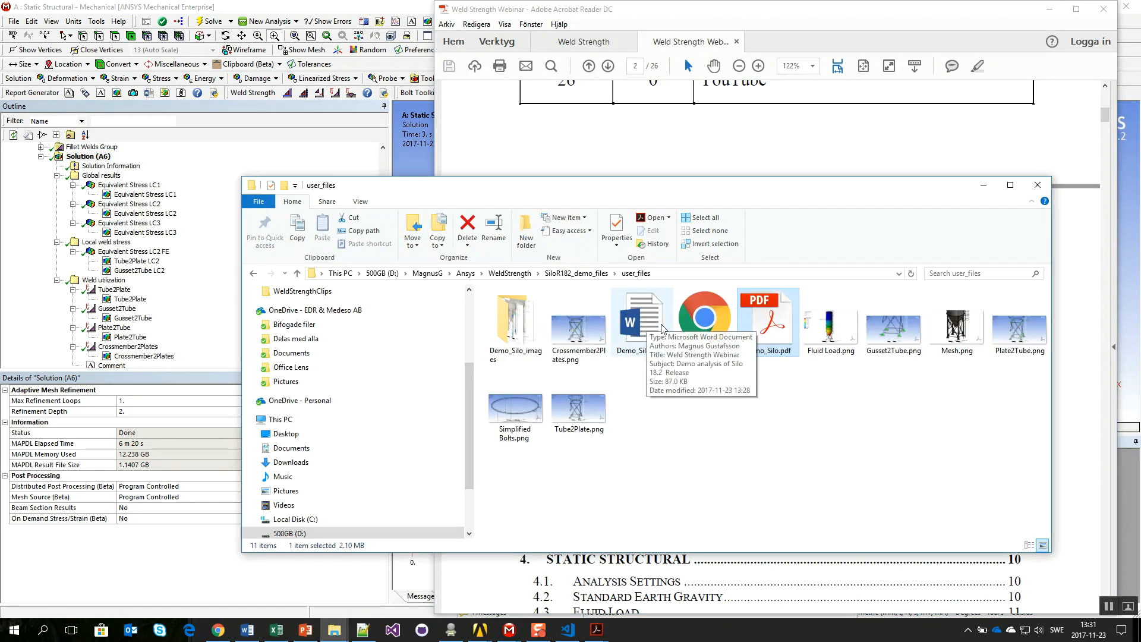
{"action": "double_click", "coordinate": [512, 324]}
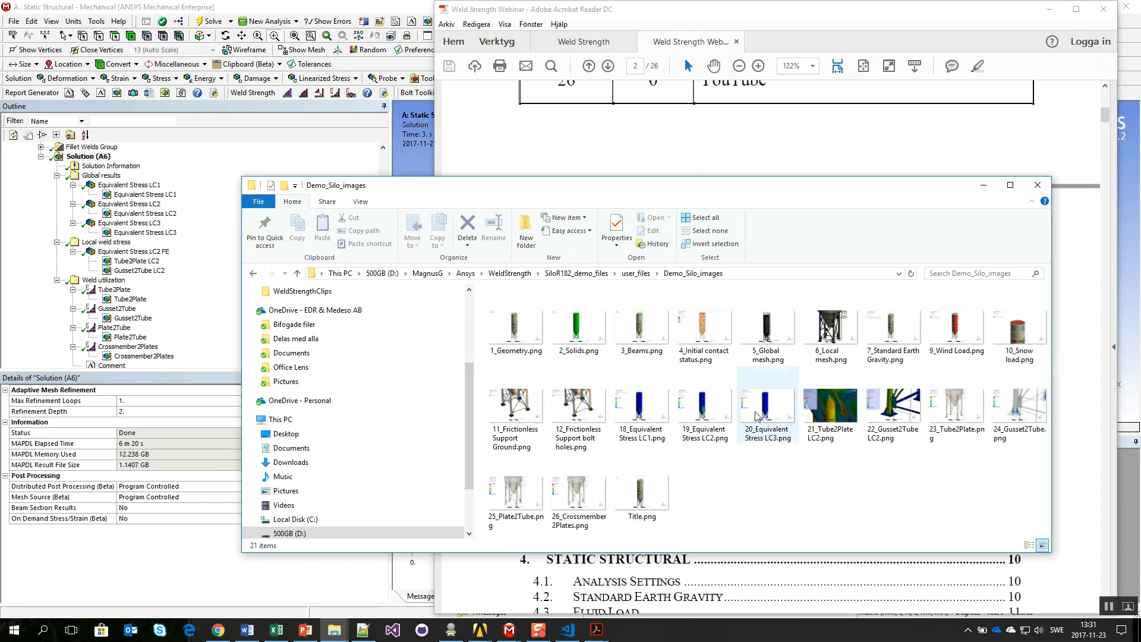
{"action": "left_click", "coordinate": [635, 274]}
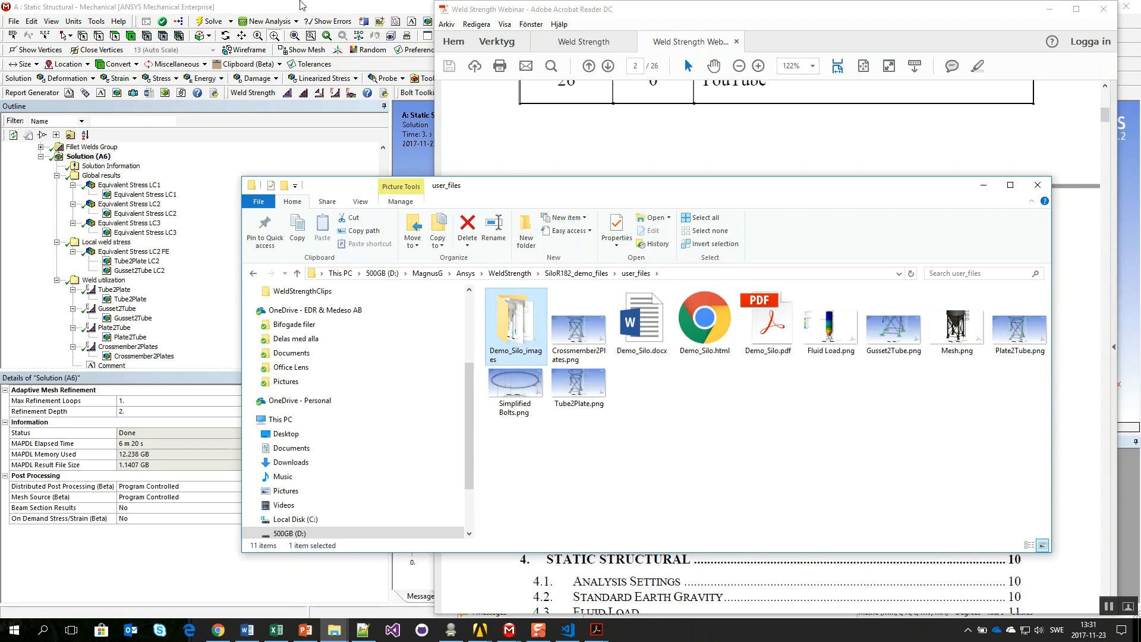
{"action": "left_click", "coordinate": [302, 5]}
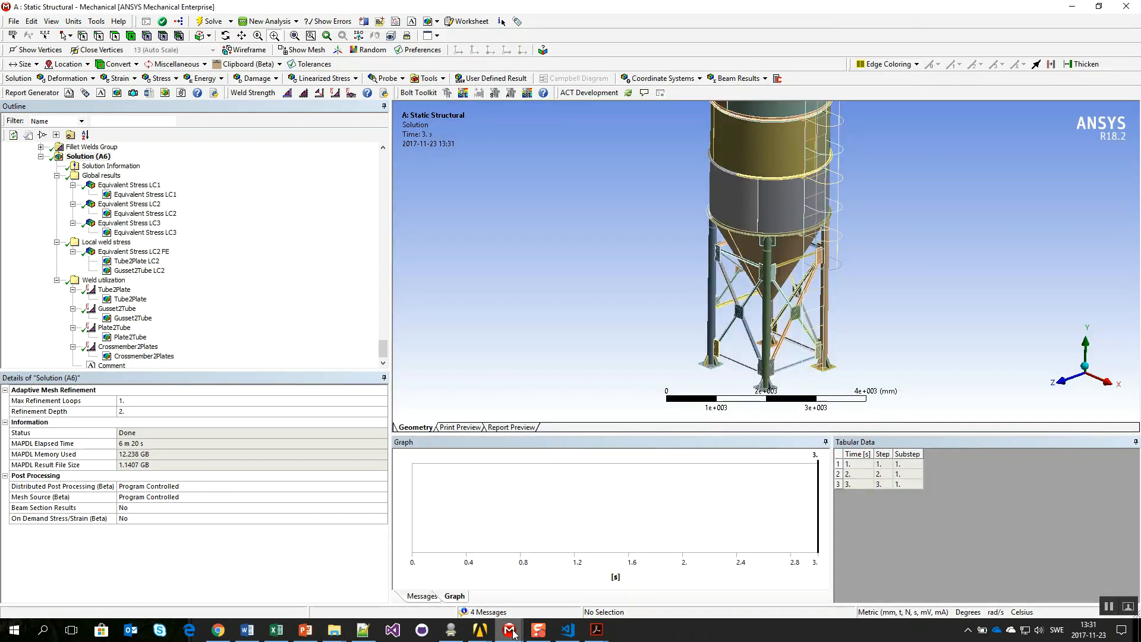
Step: Switch to the PowerPoint slide show and advance to the Conclusions slide, revealing its speed-up point, 10x graphic and ROI point
{"action": "left_click", "coordinate": [305, 629]}
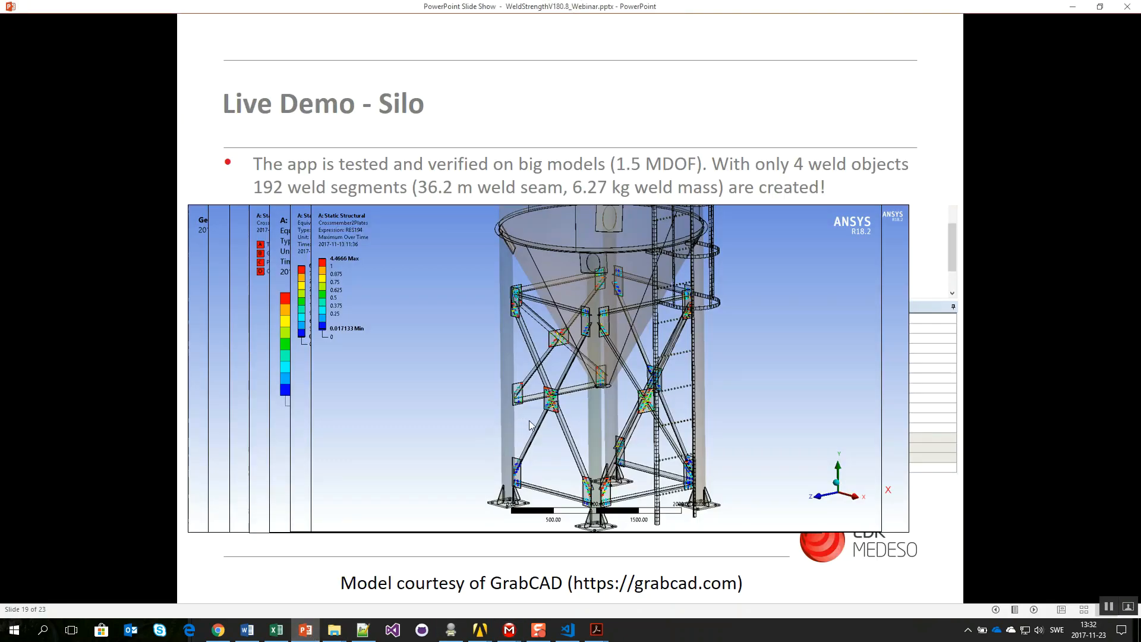
{"action": "left_click", "coordinate": [534, 423]}
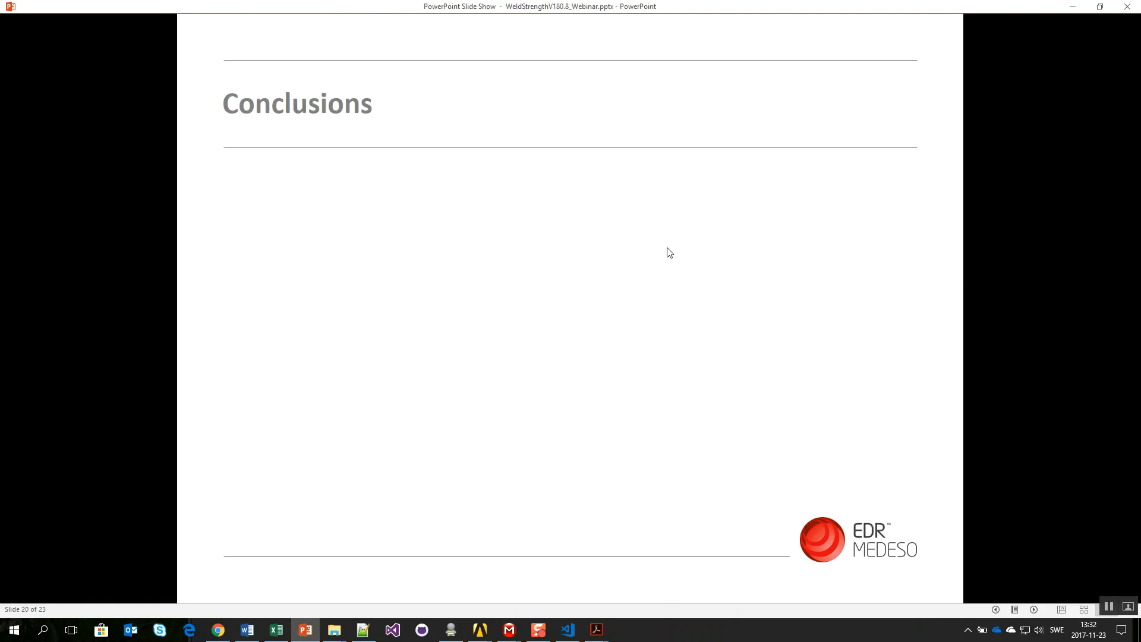
{"action": "left_click", "coordinate": [718, 195]}
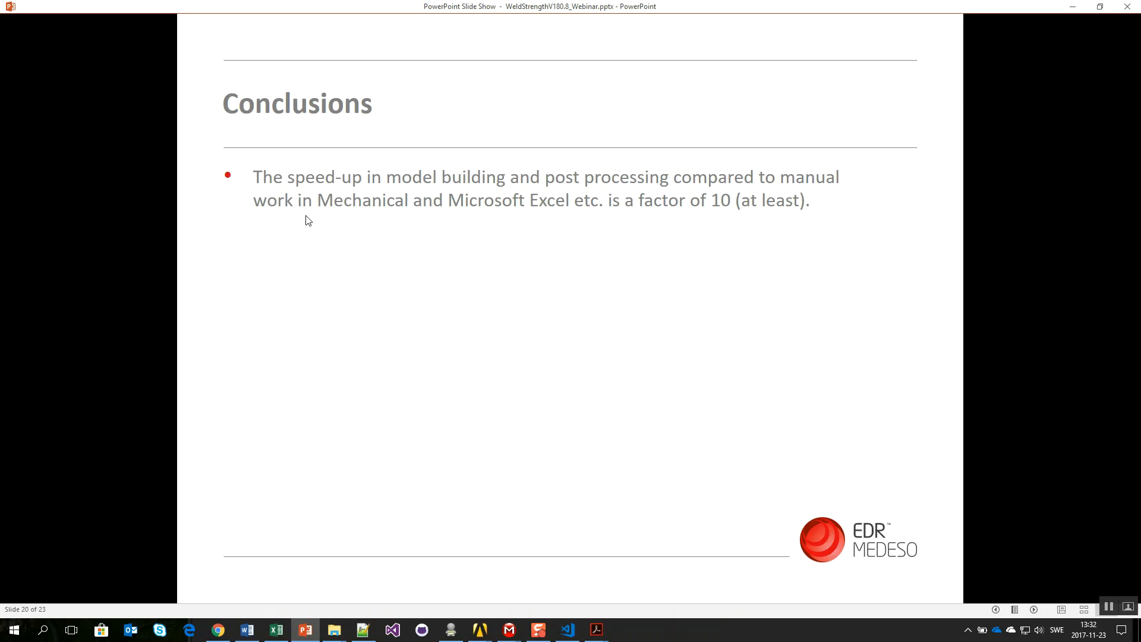
{"action": "left_click", "coordinate": [817, 186]}
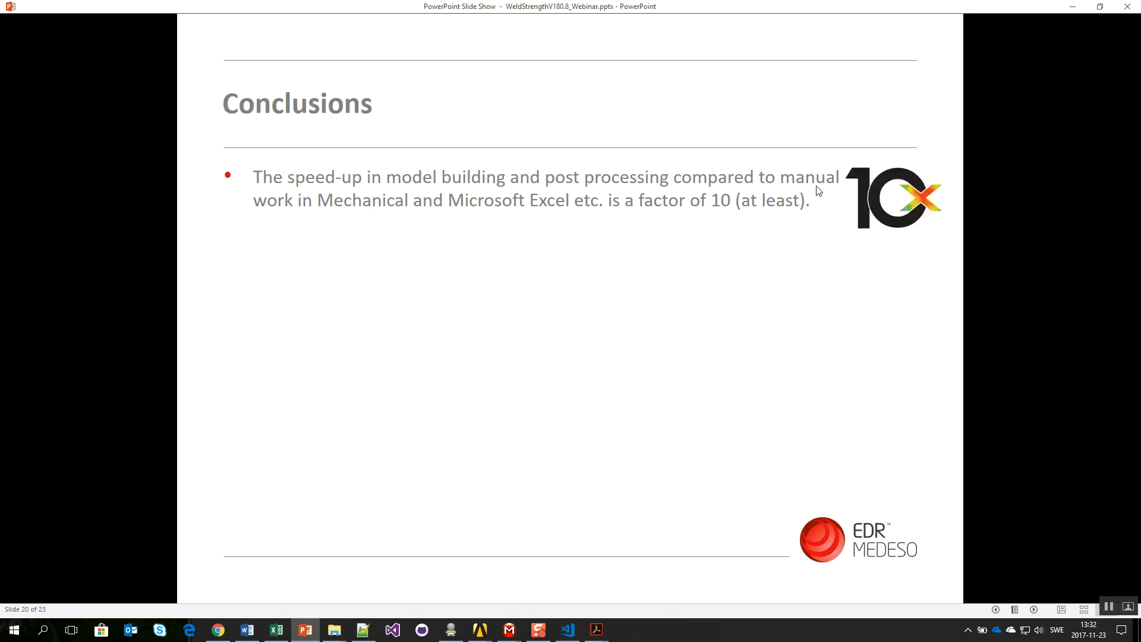
{"action": "left_click", "coordinate": [816, 208]}
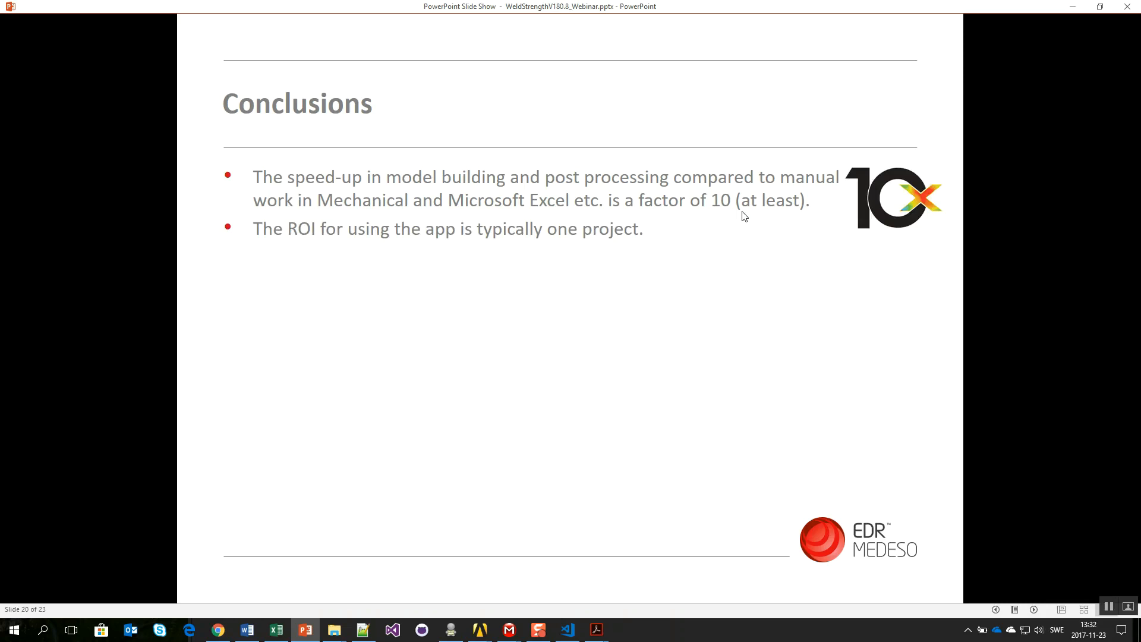